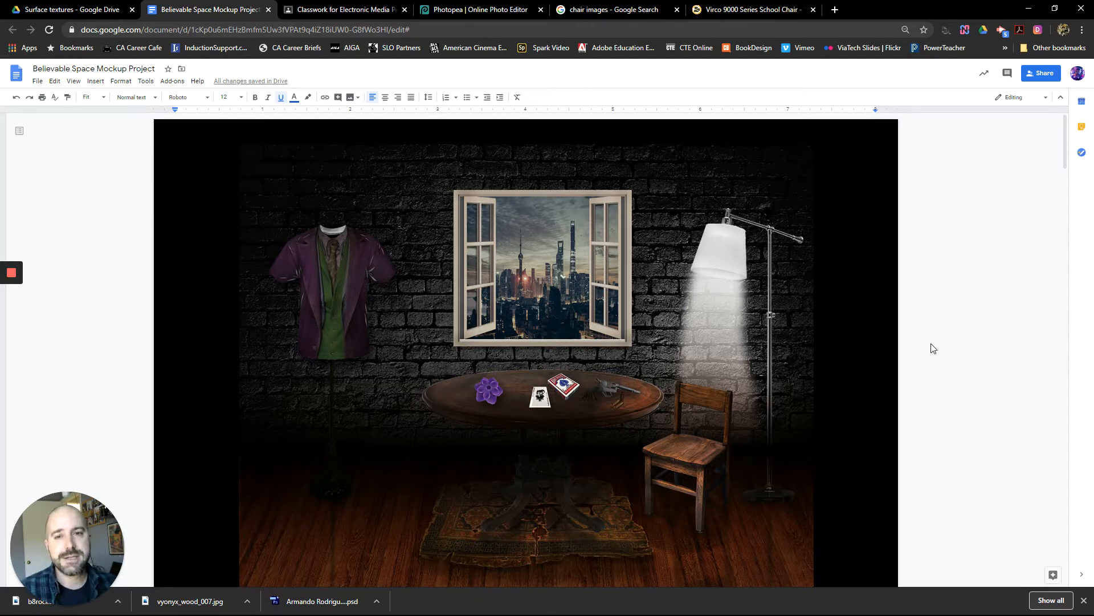
- Read through the Believable Space Mock-up document, covering the sample image, the design brief and the numbered procedure
scroll(662, 354, down, 4)
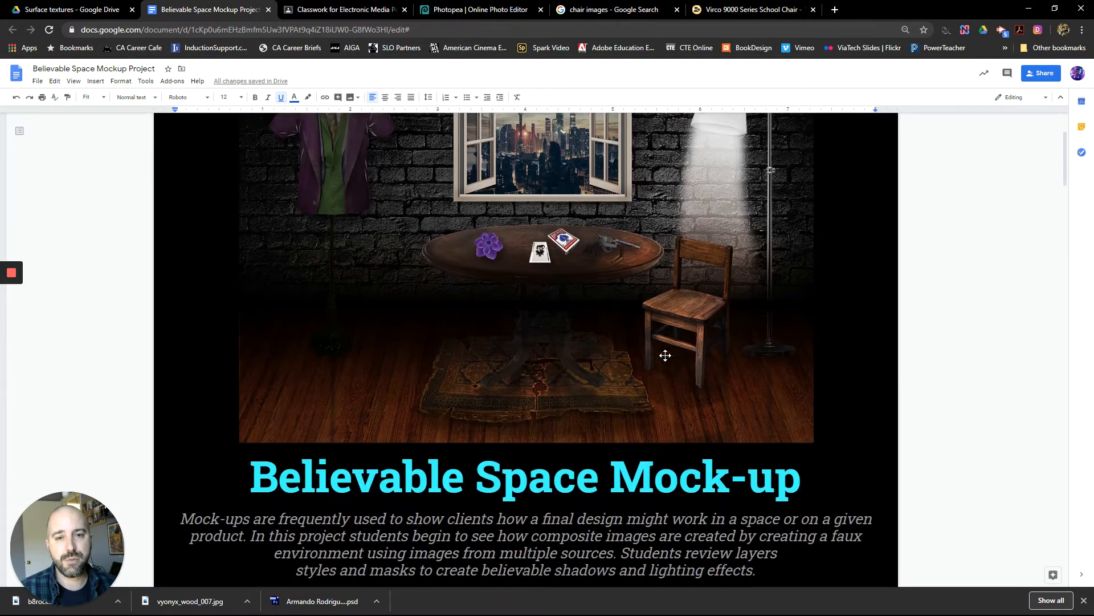
scroll(596, 378, up, 1)
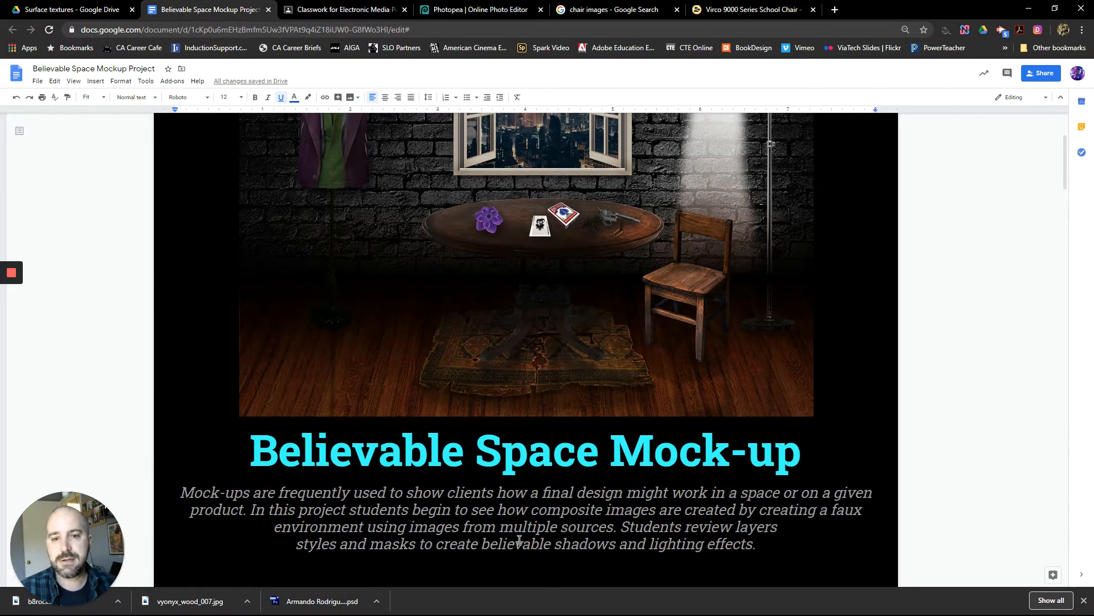
scroll(533, 539, up, 2)
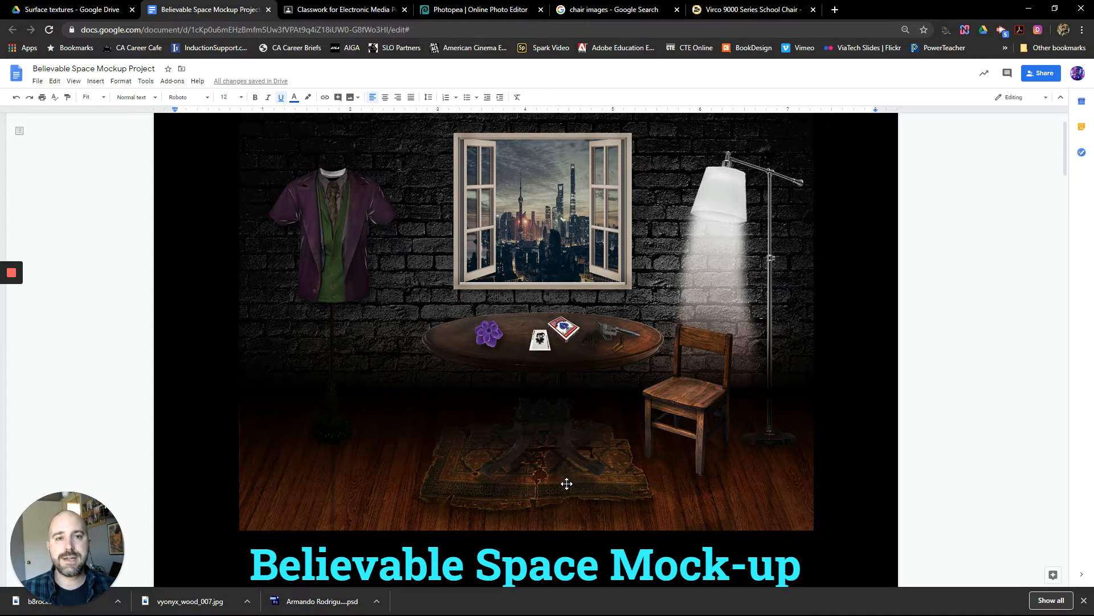
scroll(581, 435, down, 9)
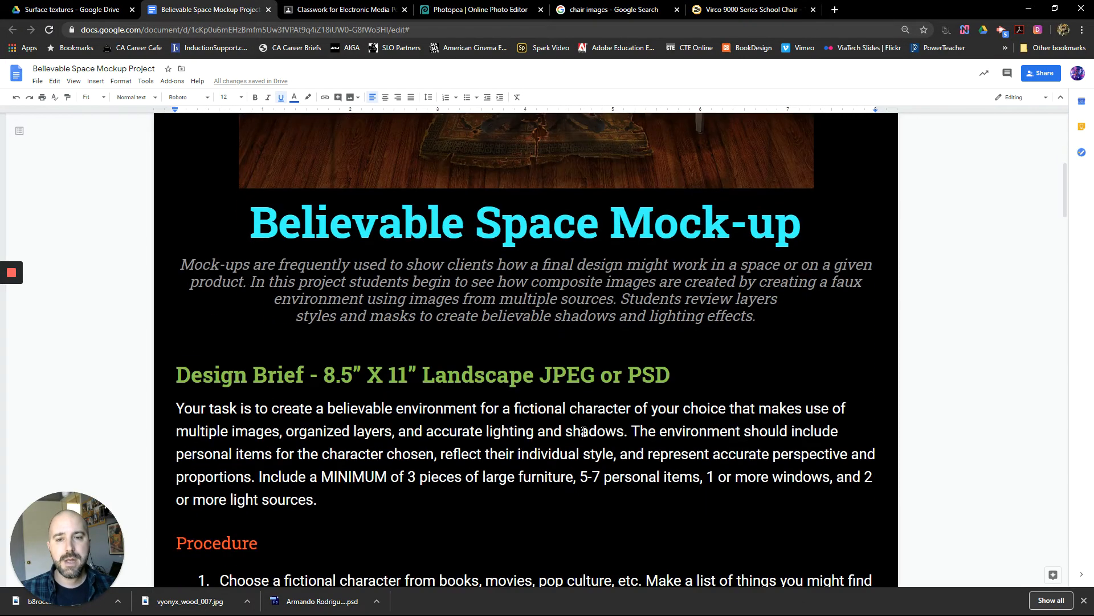
scroll(584, 431, down, 1)
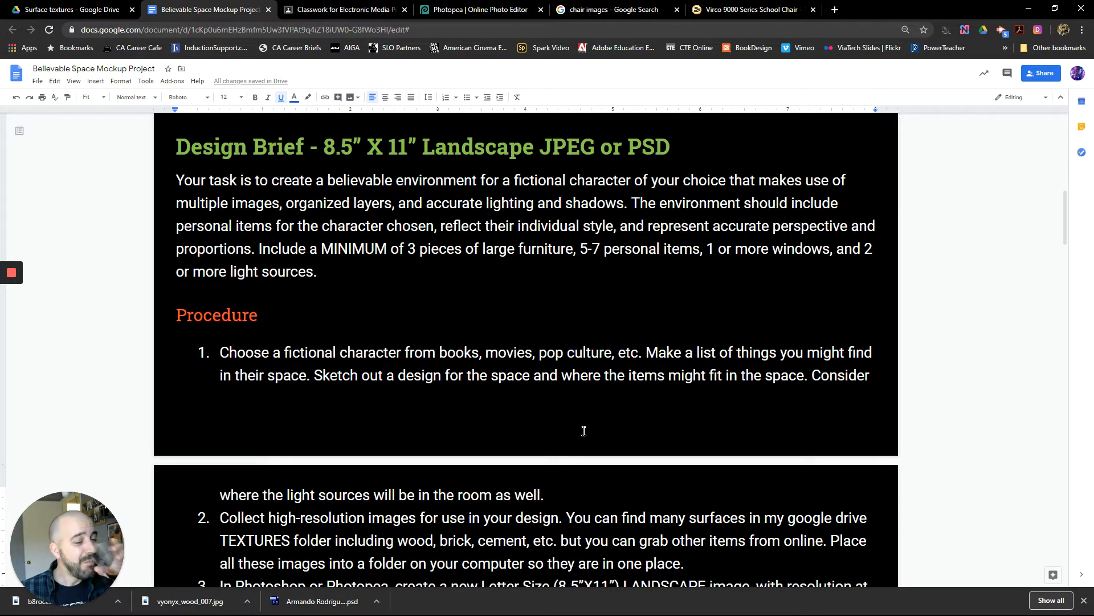
scroll(584, 431, down, 1)
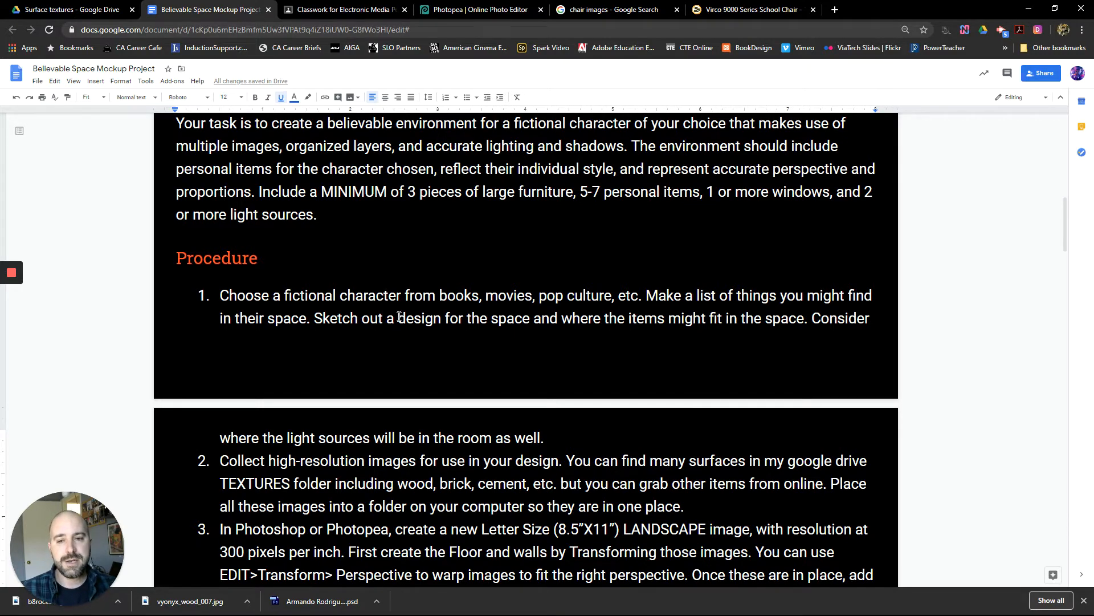
scroll(399, 276, down, 1)
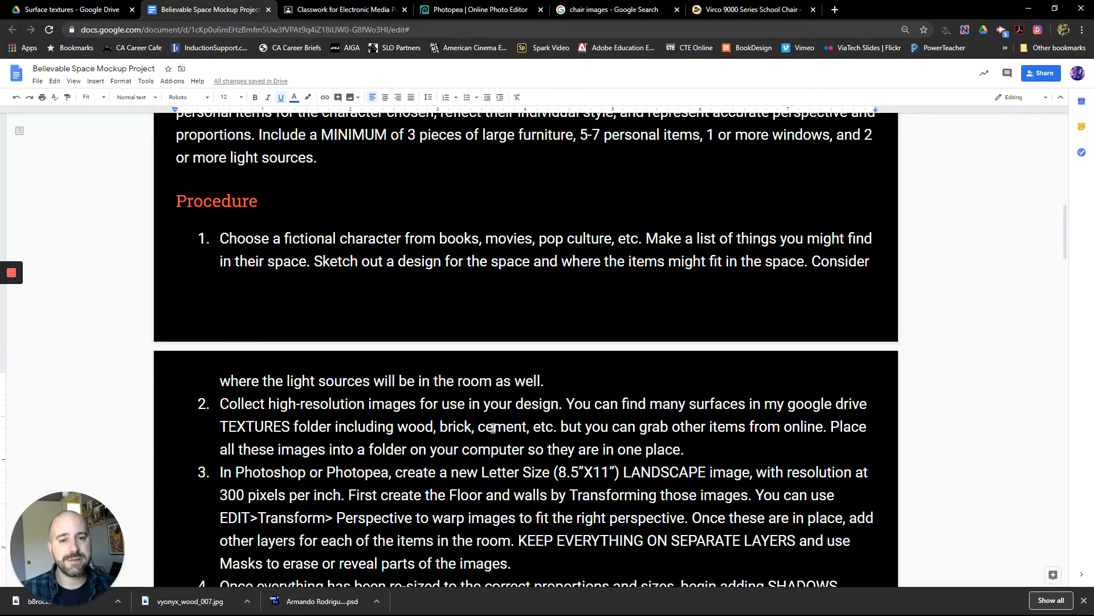
scroll(551, 440, down, 1)
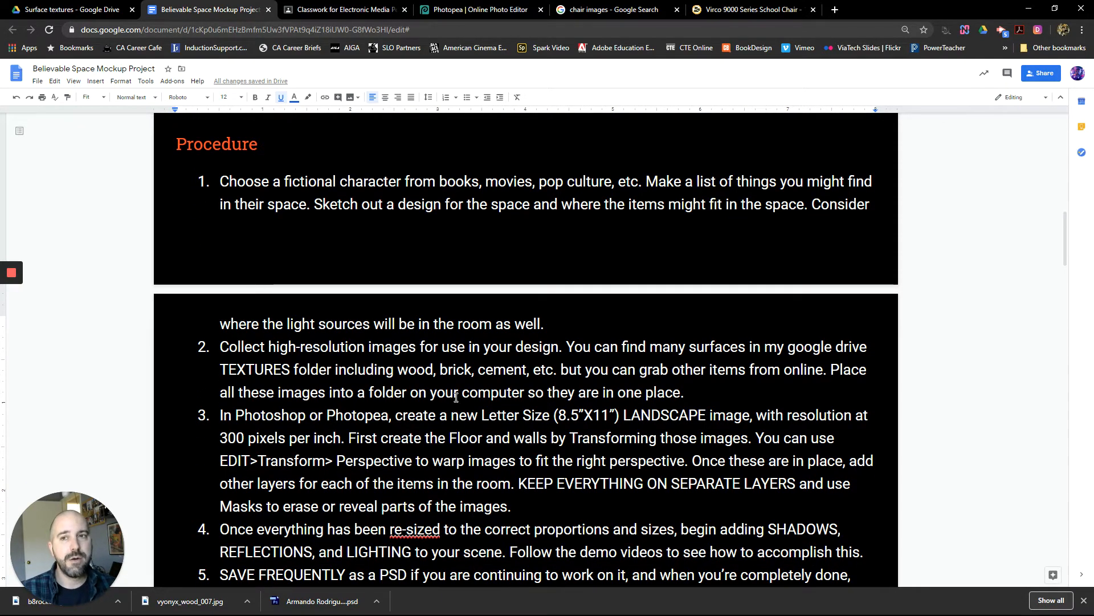
- Switch to Google Drive and browse the Texture Library, looking through the images in its Surface textures folder
click(84, 12)
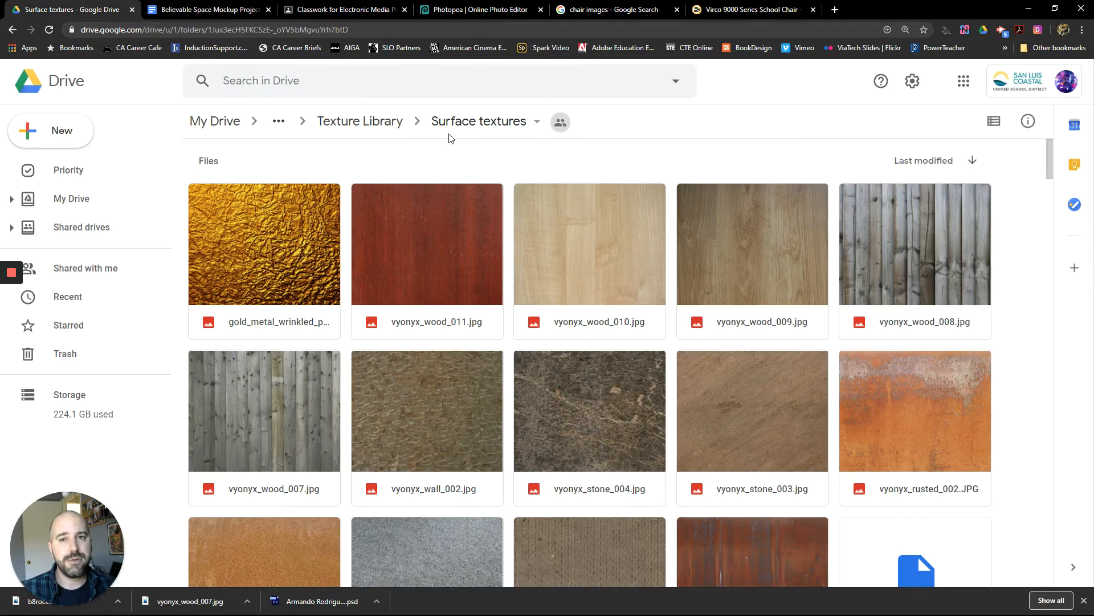
click(367, 121)
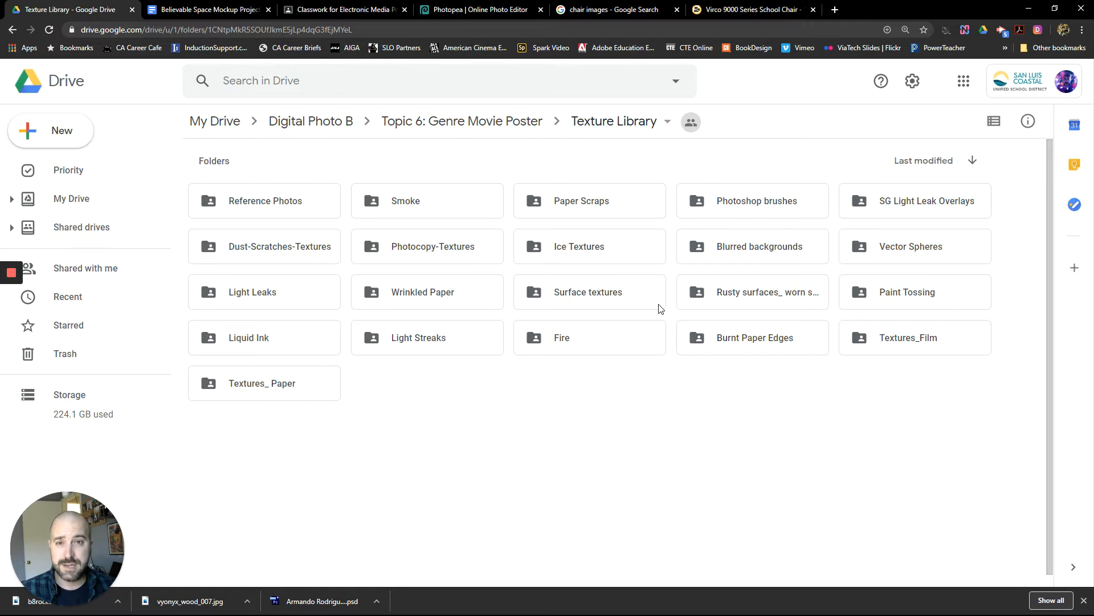
double_click(589, 293)
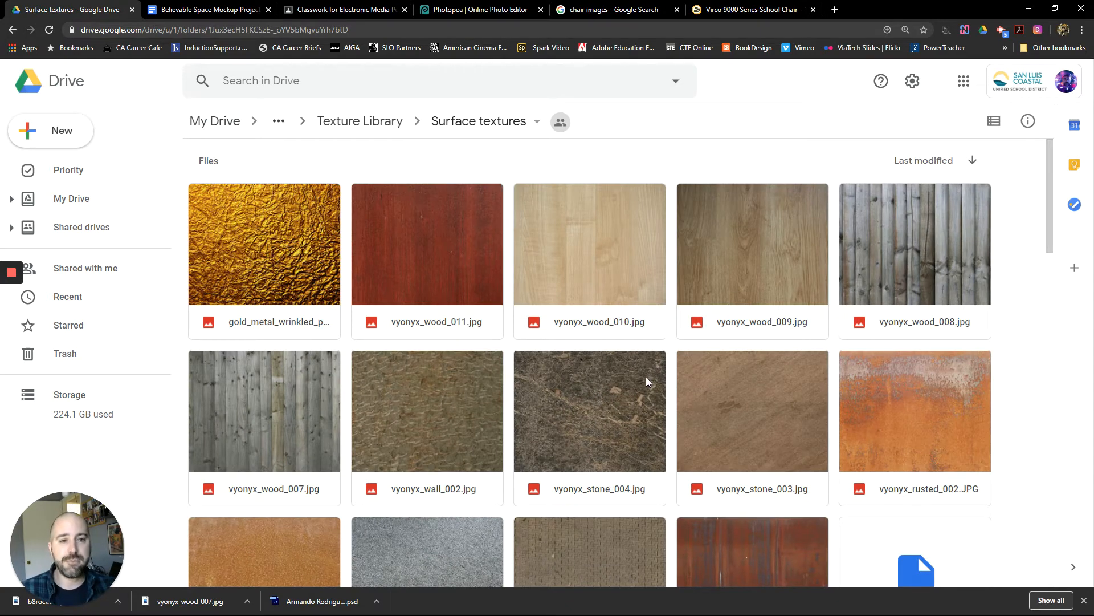
scroll(661, 379, down, 3)
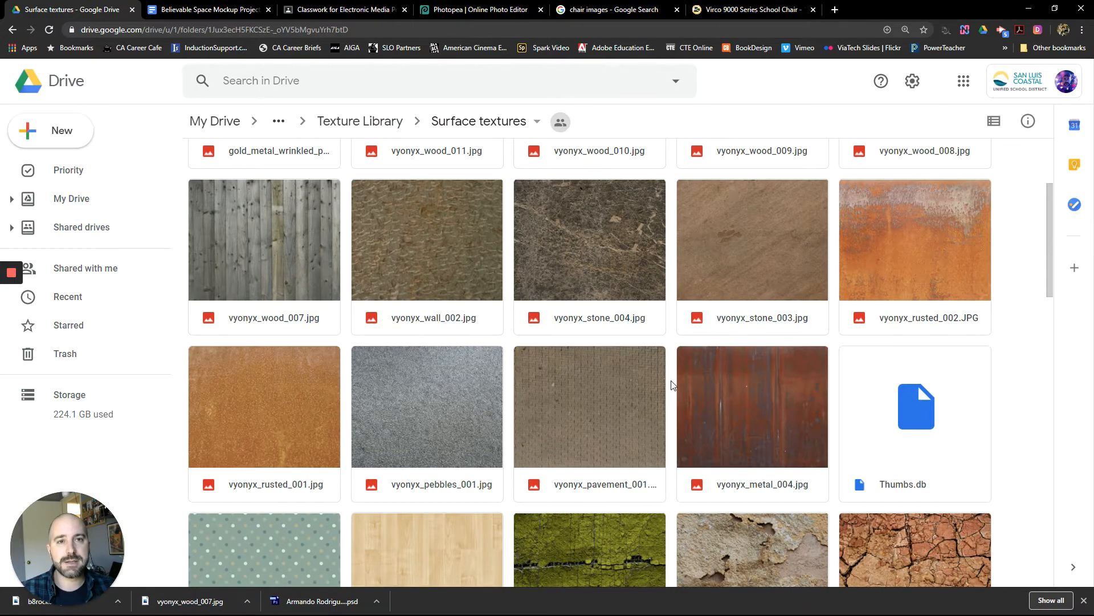
scroll(672, 379, up, 3)
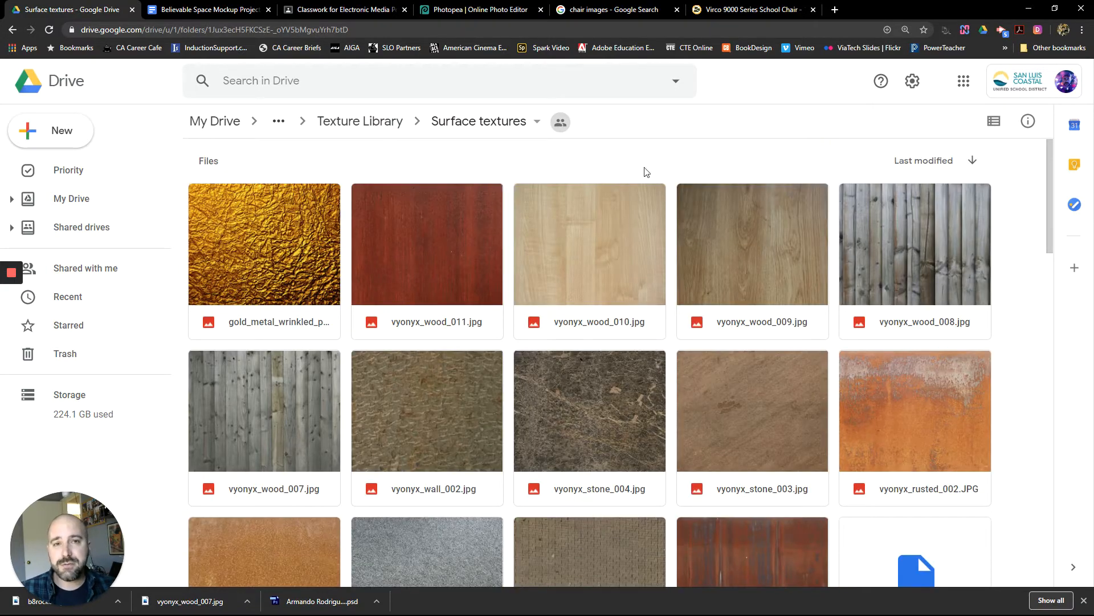
- Look over the Google results for chair images and the enlarged product photo of the navy 9000 Series School Chair
click(618, 11)
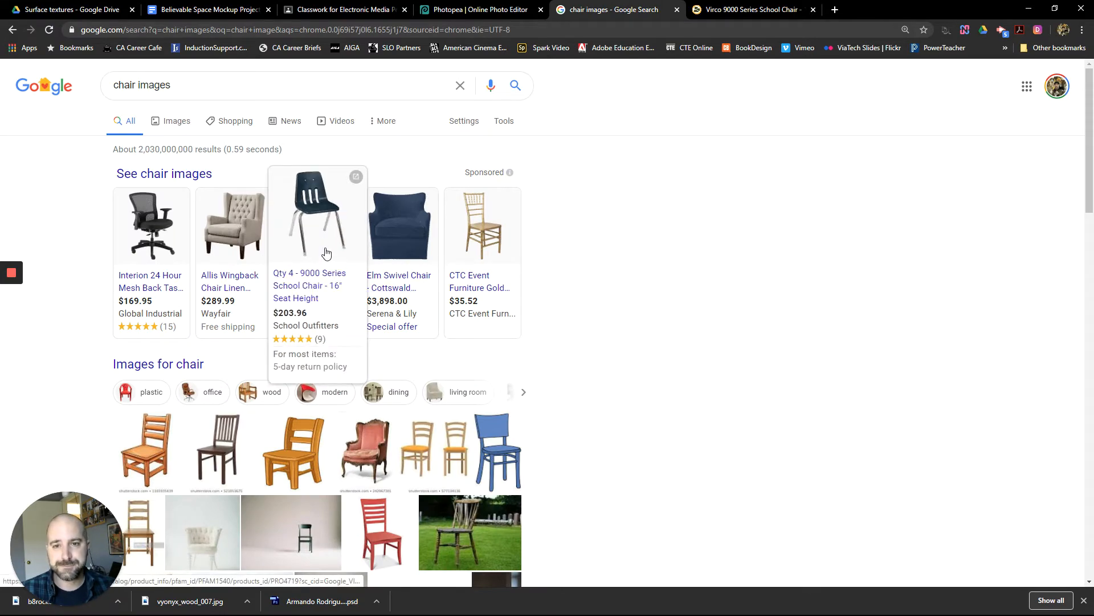
click(725, 12)
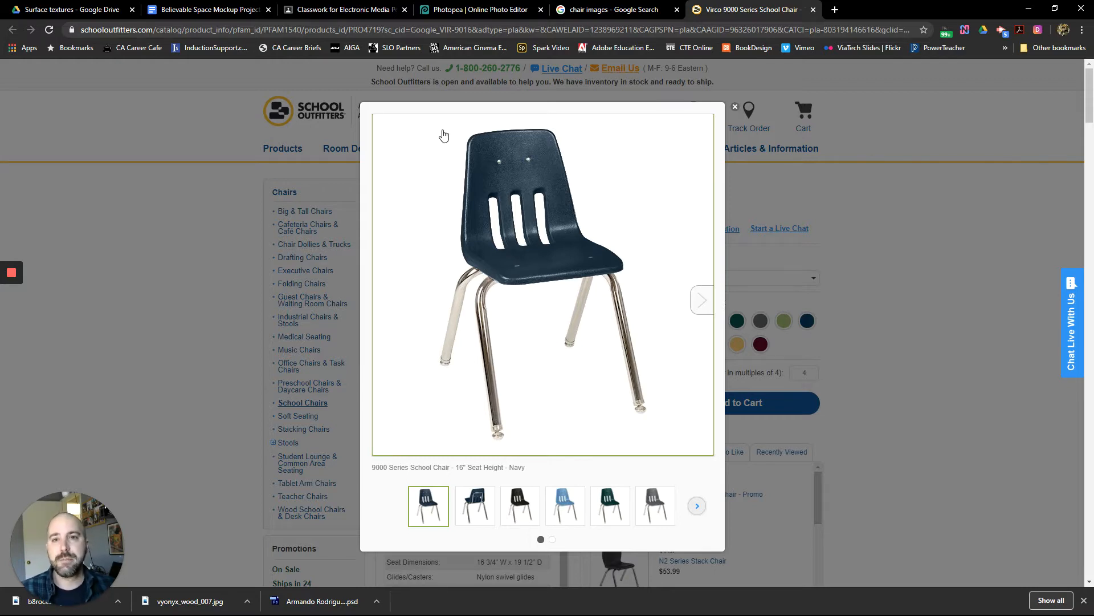
click(351, 12)
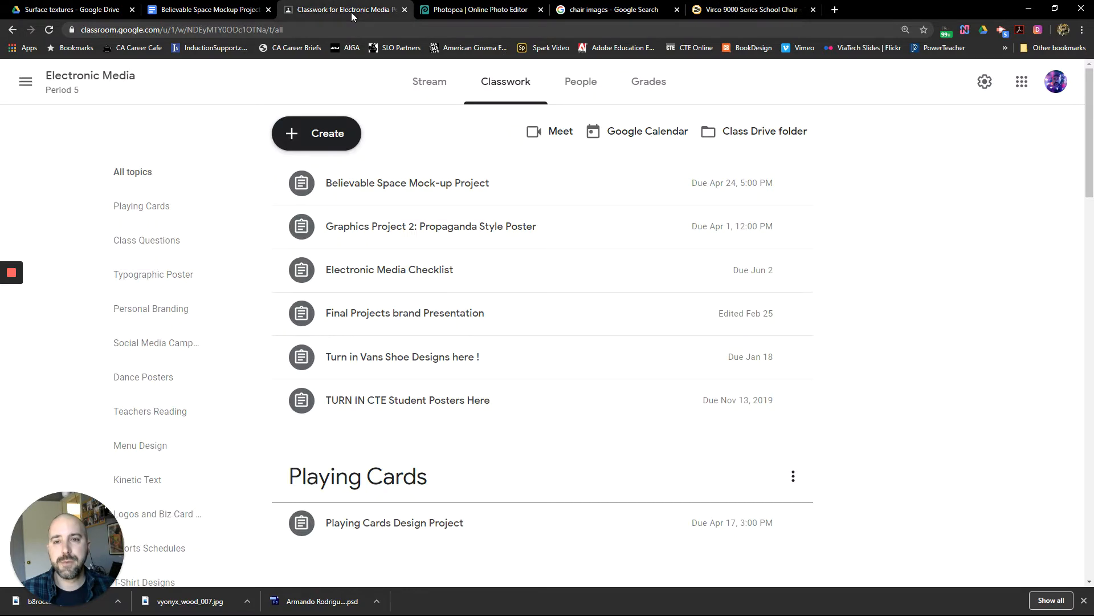
- In Photopea, create a new project from the Letter print preset in landscape orientation, 11 x 8.5 in at 300 DPI
click(488, 12)
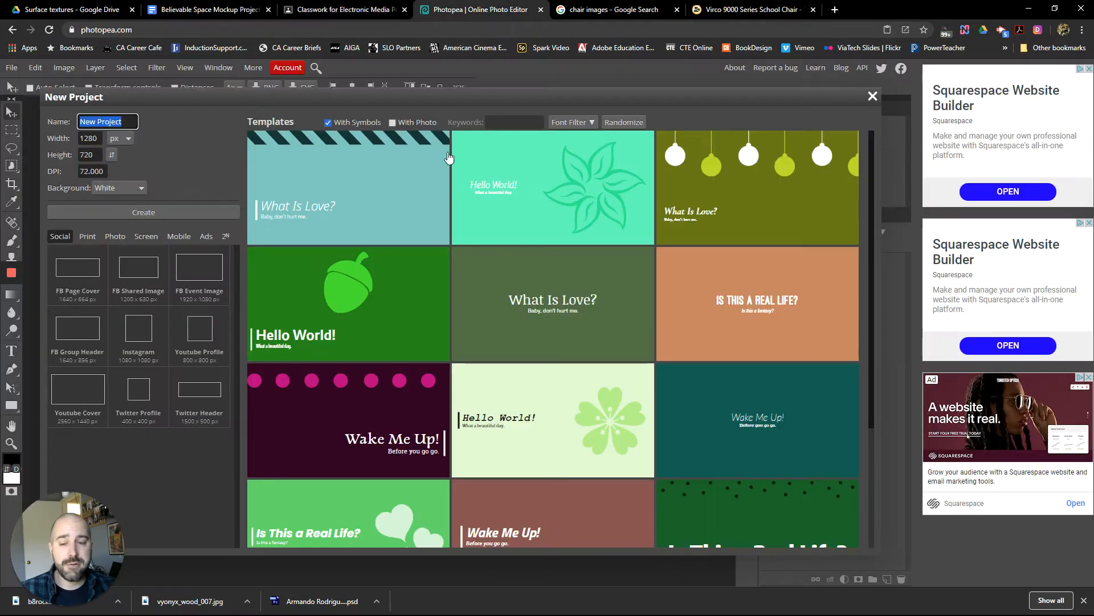
click(88, 237)
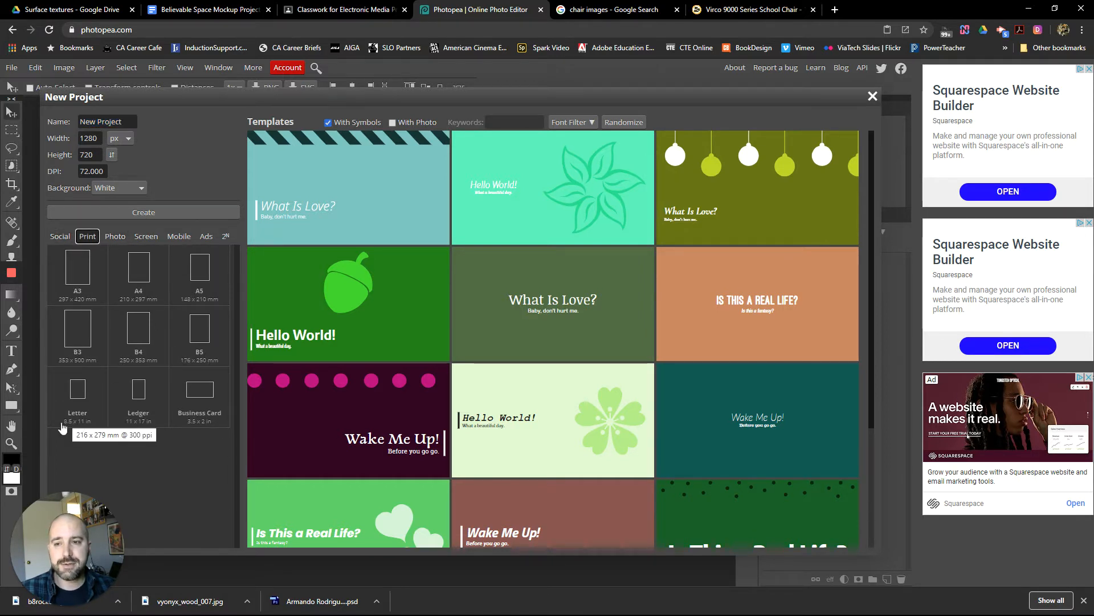
click(77, 400)
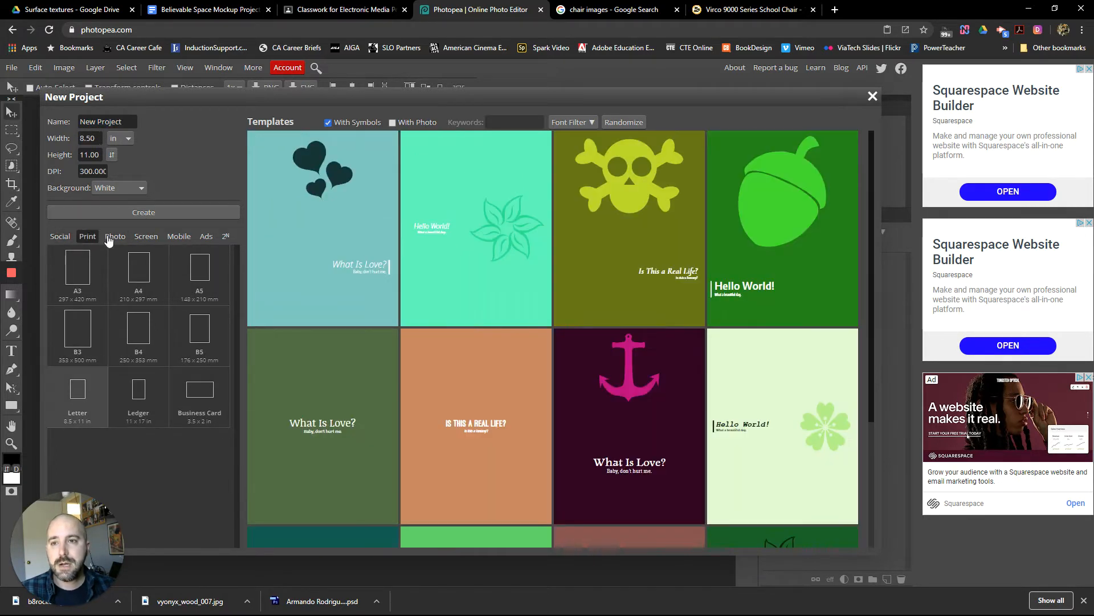
click(112, 157)
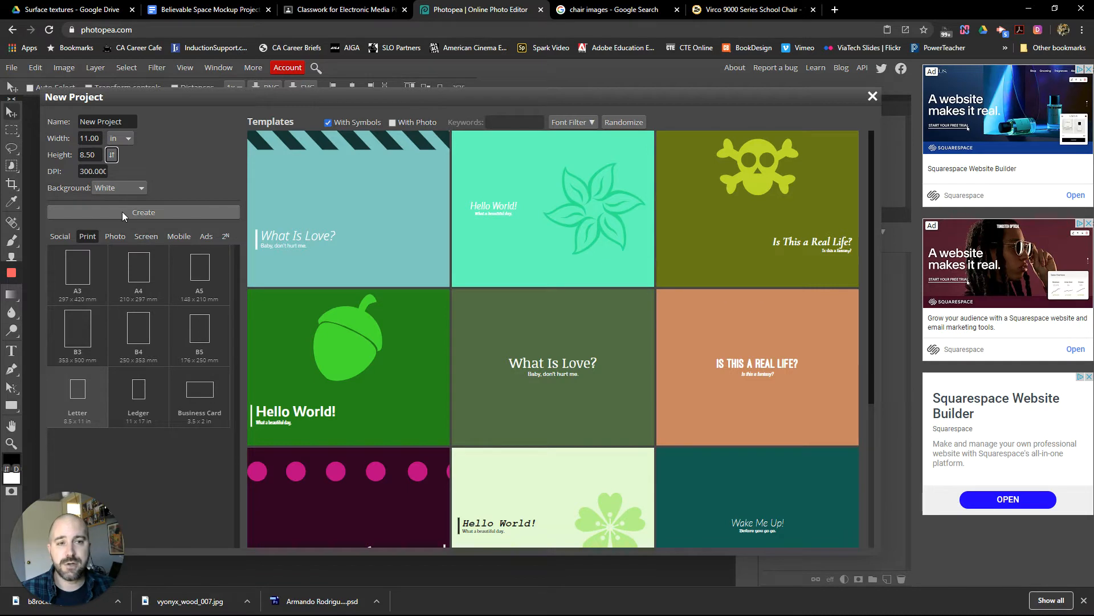
click(155, 213)
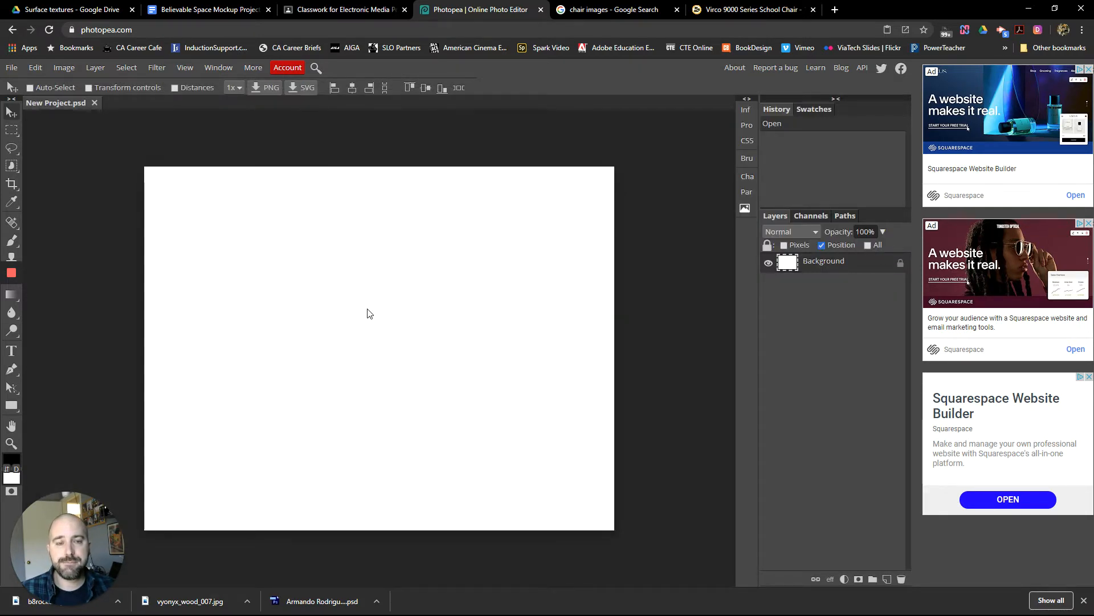
- Show the rulers in inches and place a horizontal guide at about 5.4 in and a vertical guide at about 7.1 in
click(188, 68)
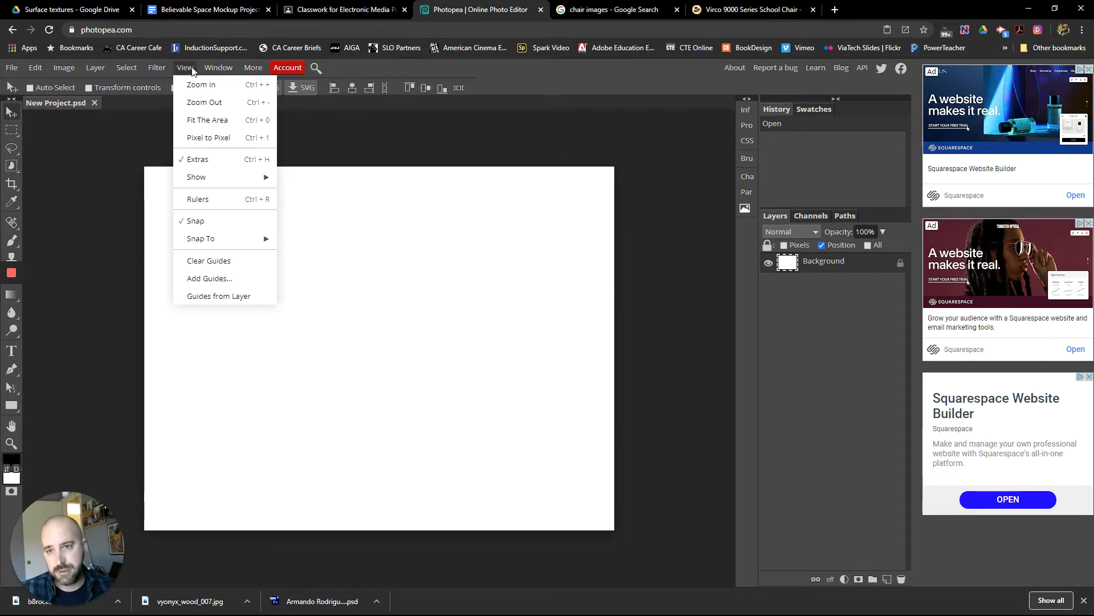
click(210, 199)
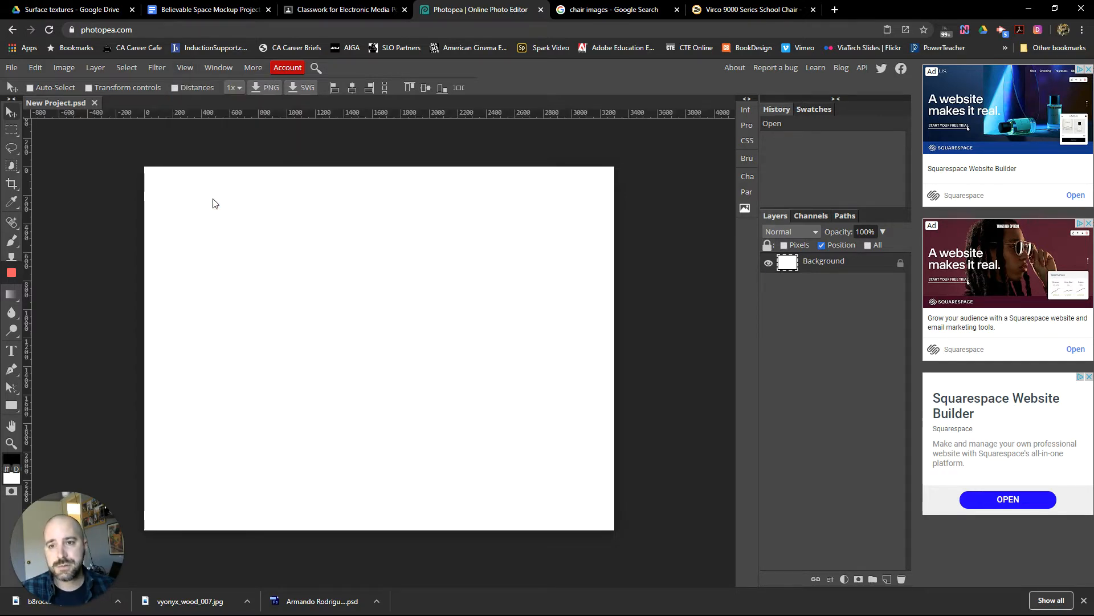
right_click(27, 111)
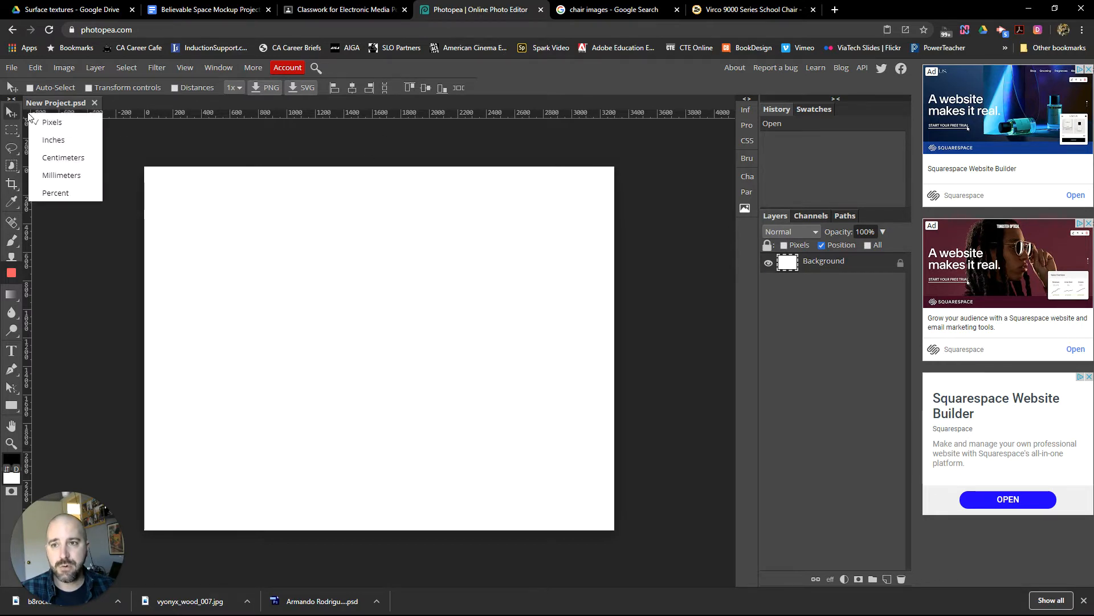
click(54, 140)
drag(333, 117, 374, 399)
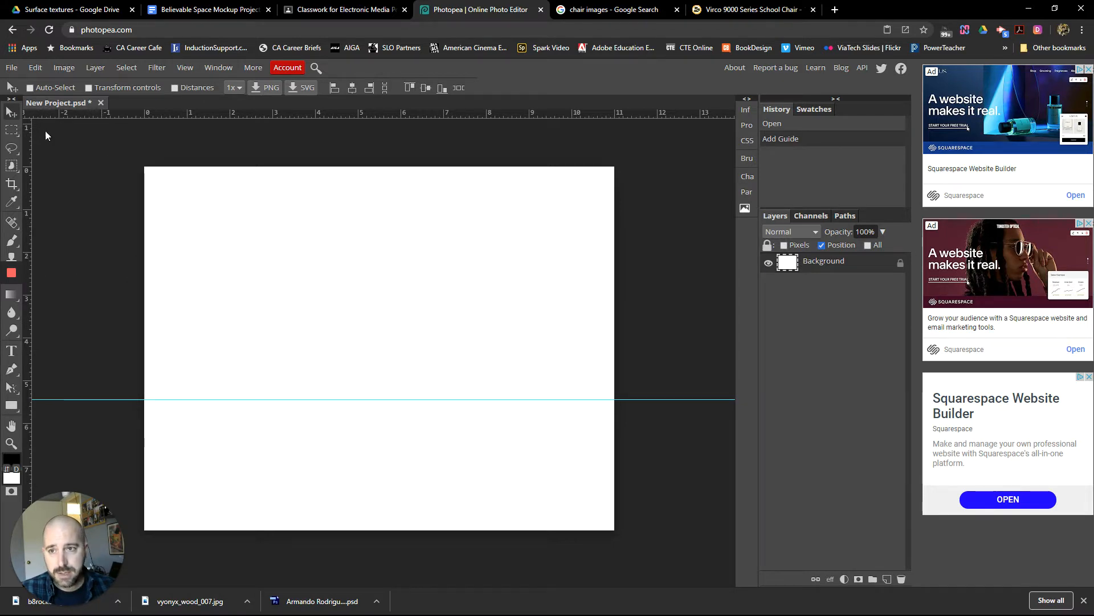
drag(23, 128, 448, 179)
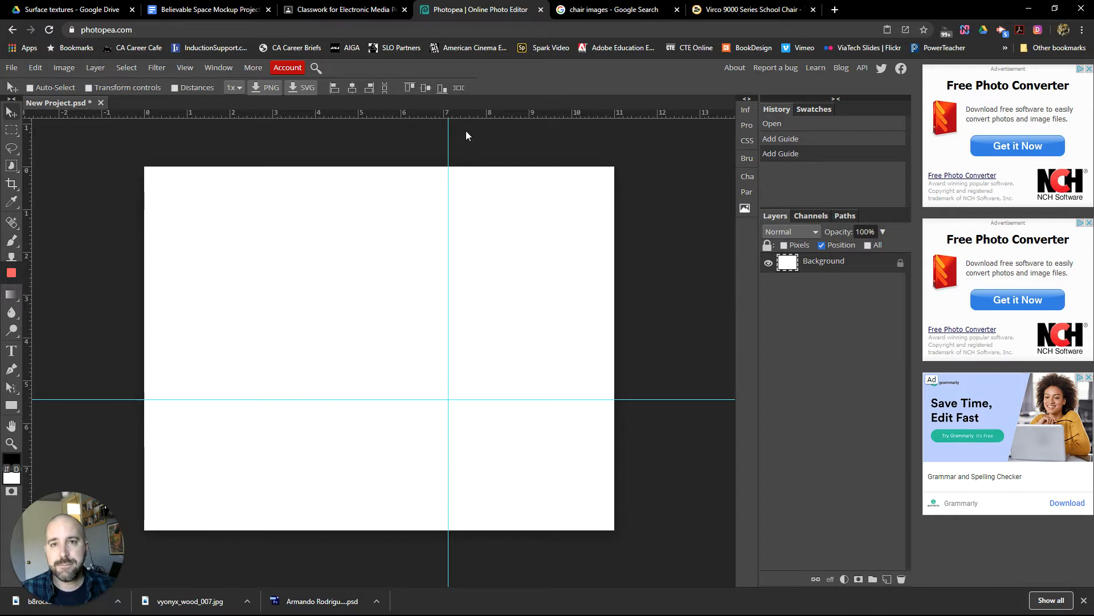
- Open the texture images b8rock021 and vyonyx_wood_007 together from the Downloads folder
click(11, 67)
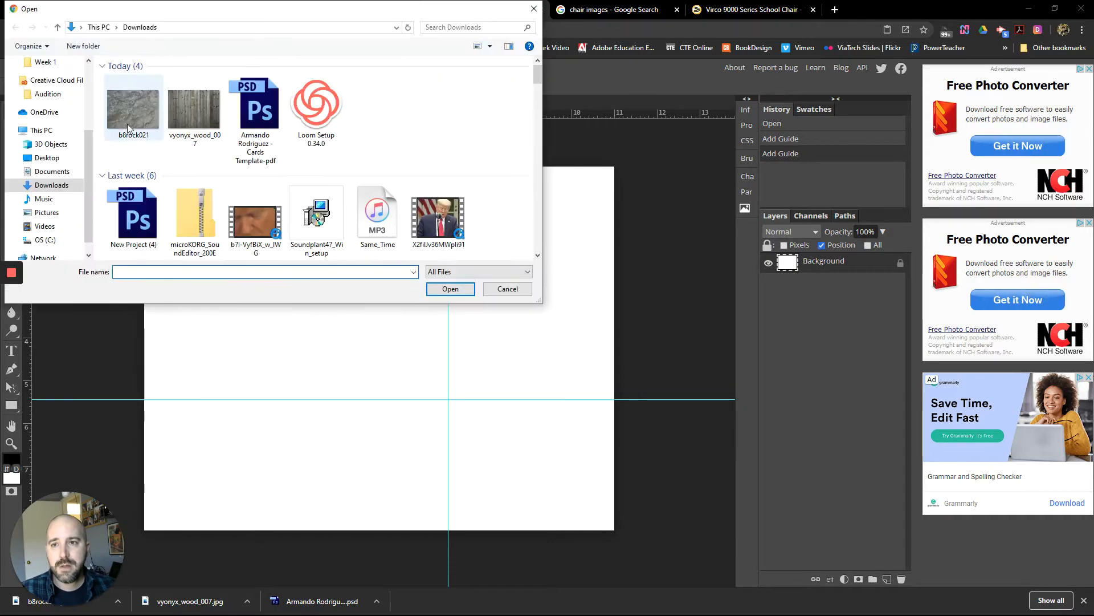
click(139, 123)
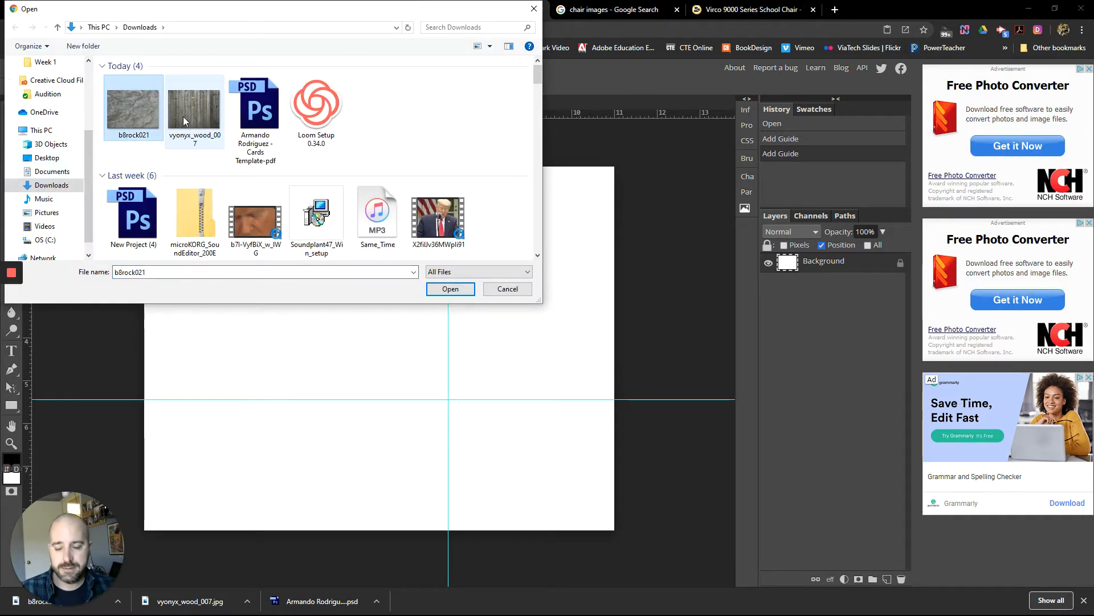
ctrl+click(186, 115)
click(463, 288)
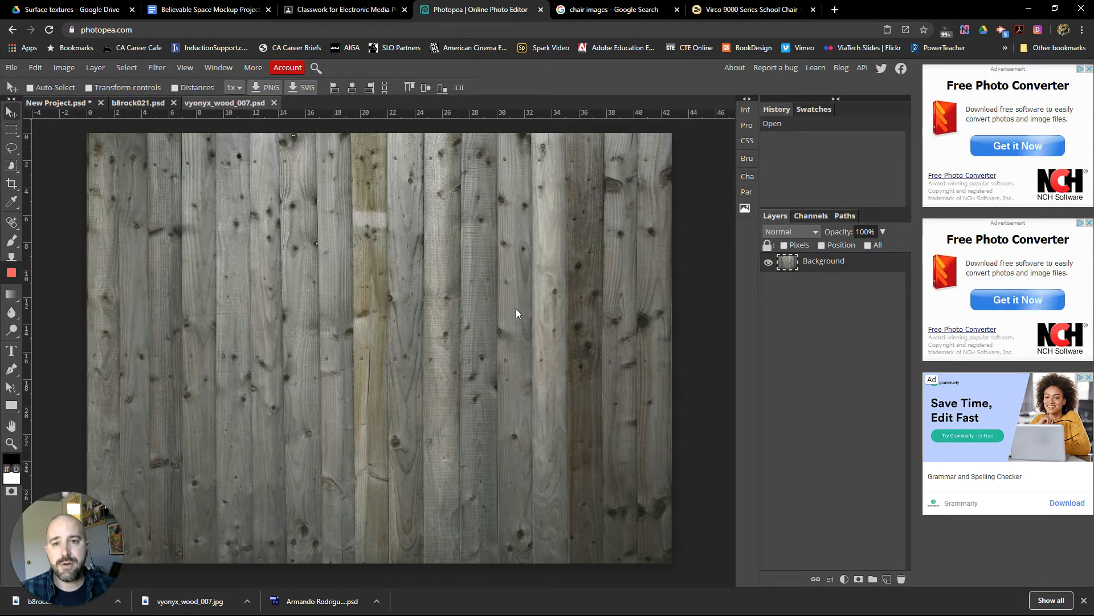
- Copy the b8rock021 texture into New Project.psd and scale it to 129% to span the canvas width, with its lower edge on the horizontal guide
click(138, 103)
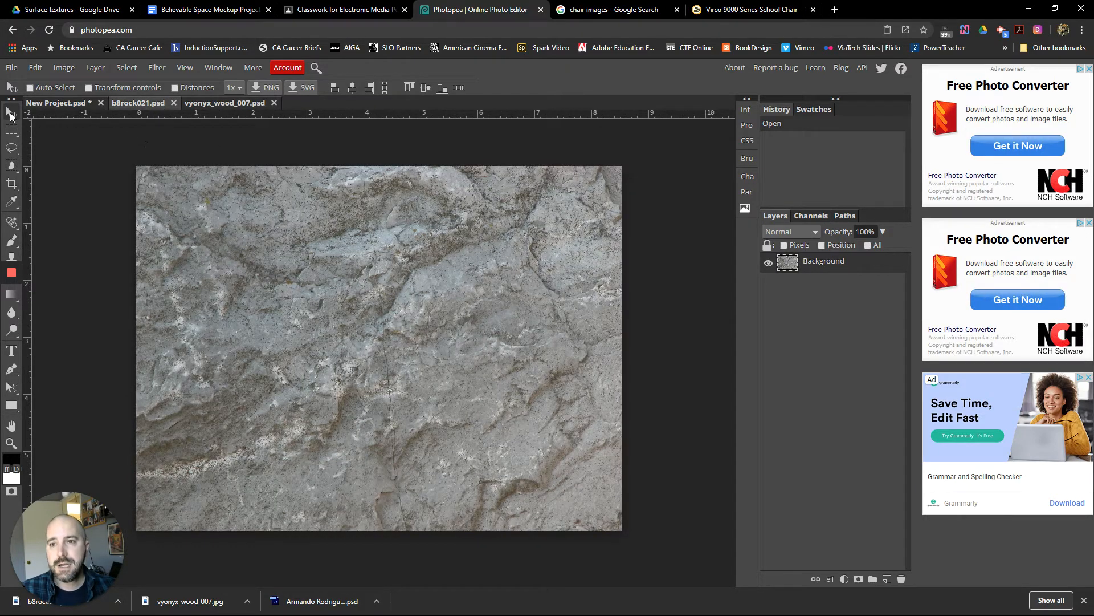
drag(391, 275, 366, 239)
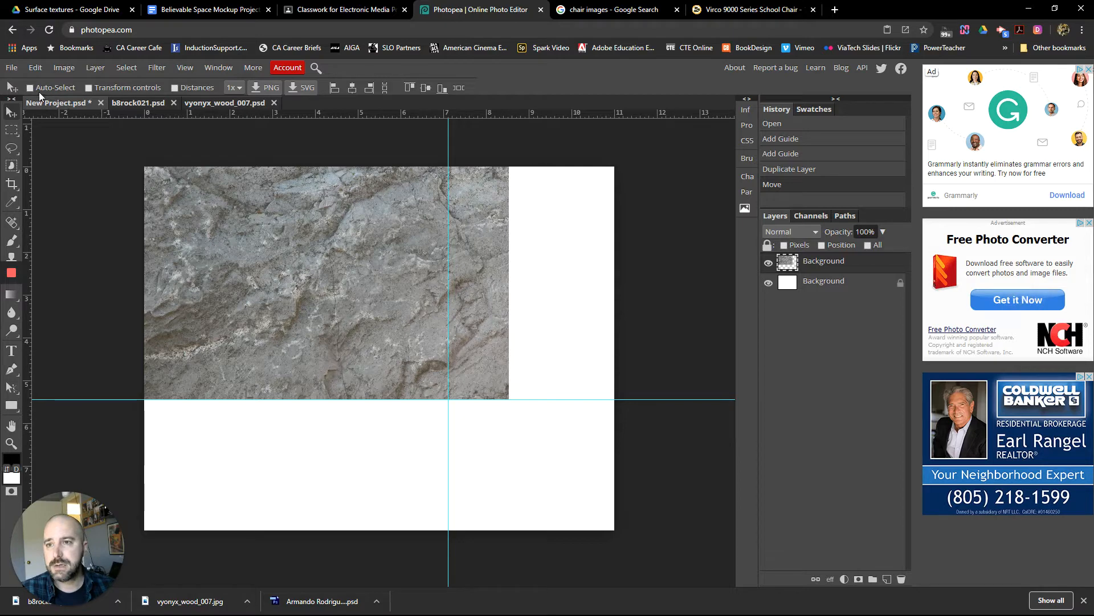
click(34, 68)
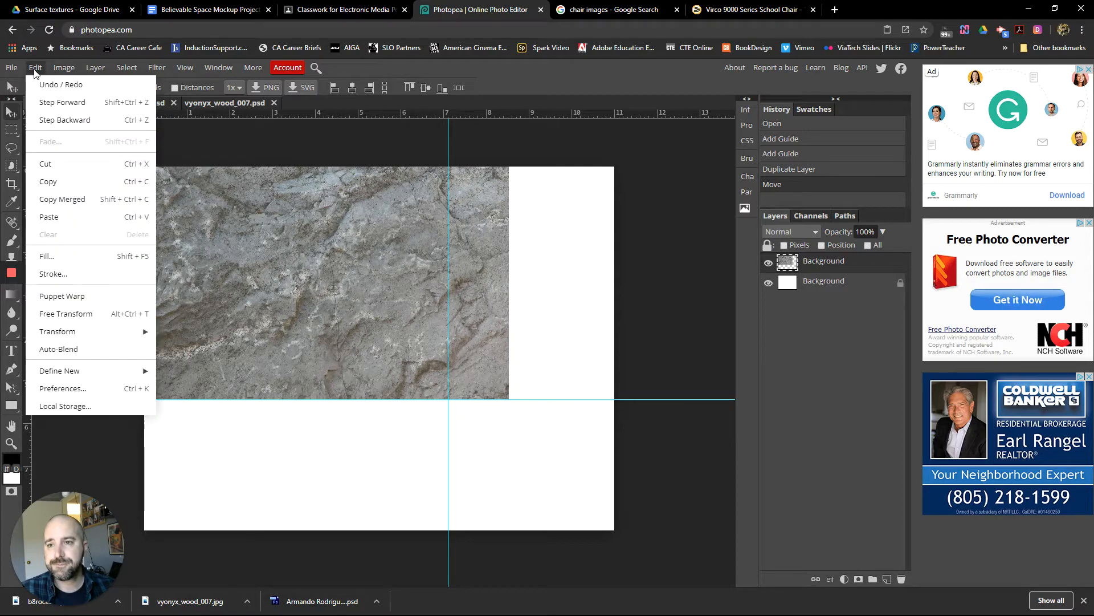
click(85, 313)
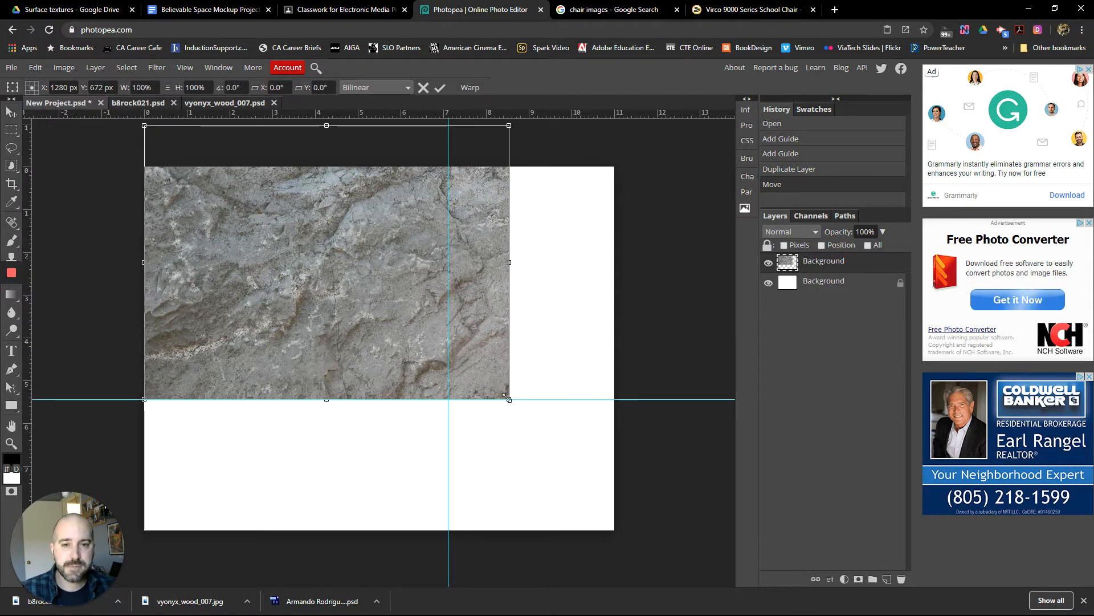
drag(507, 397, 615, 478)
drag(573, 435, 573, 365)
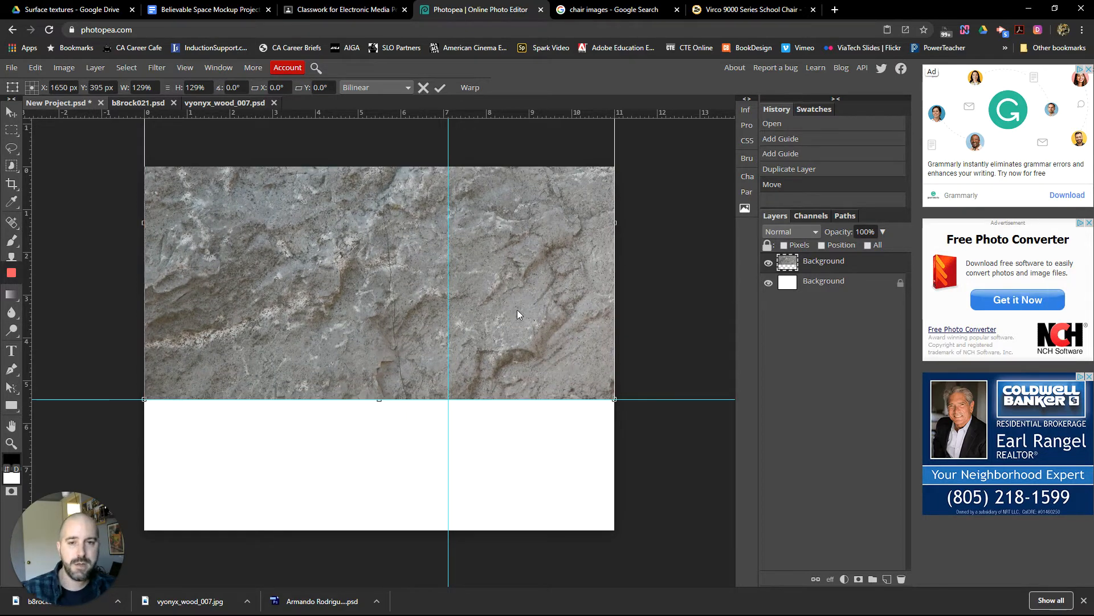
click(440, 87)
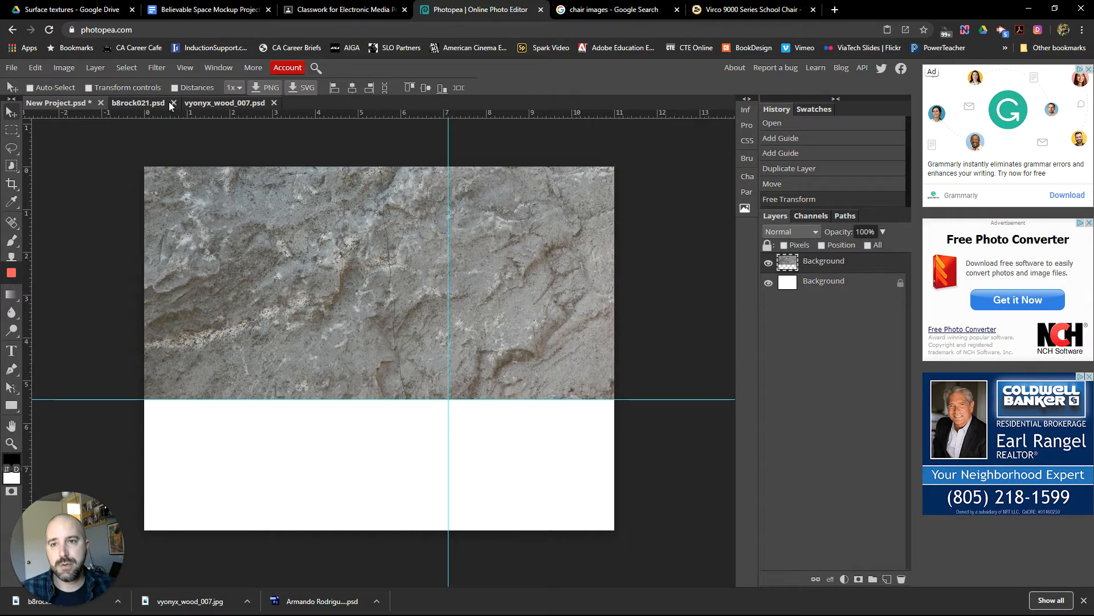
- Close the b8rock021 document and copy the vyonyx_wood_007 texture into New Project.psd, with its upper edge on the horizontal guide
click(173, 103)
click(150, 105)
drag(321, 276, 330, 329)
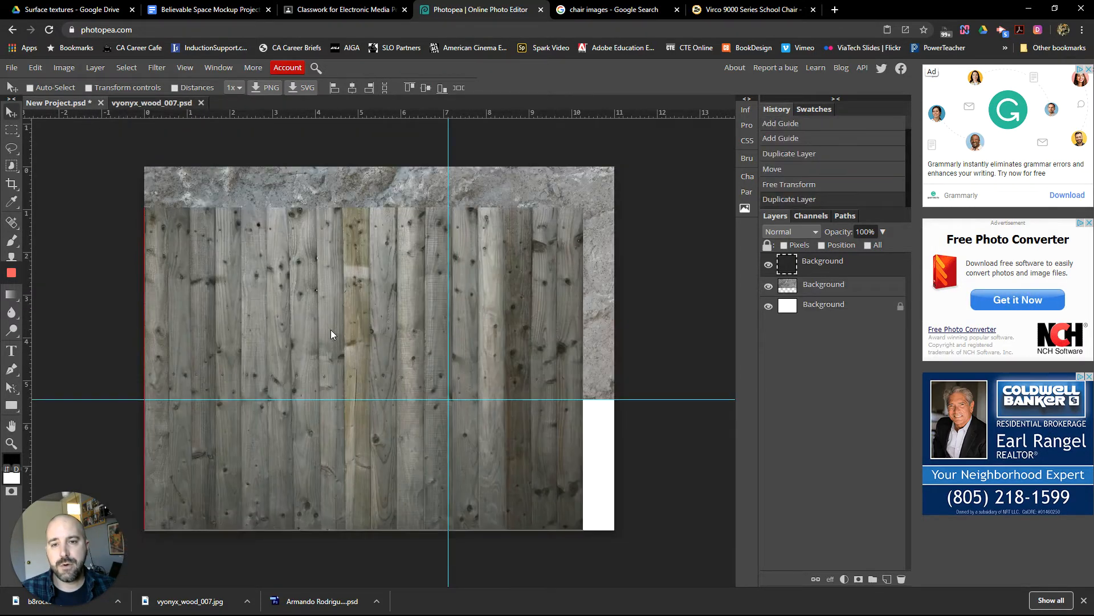
drag(372, 276, 374, 460)
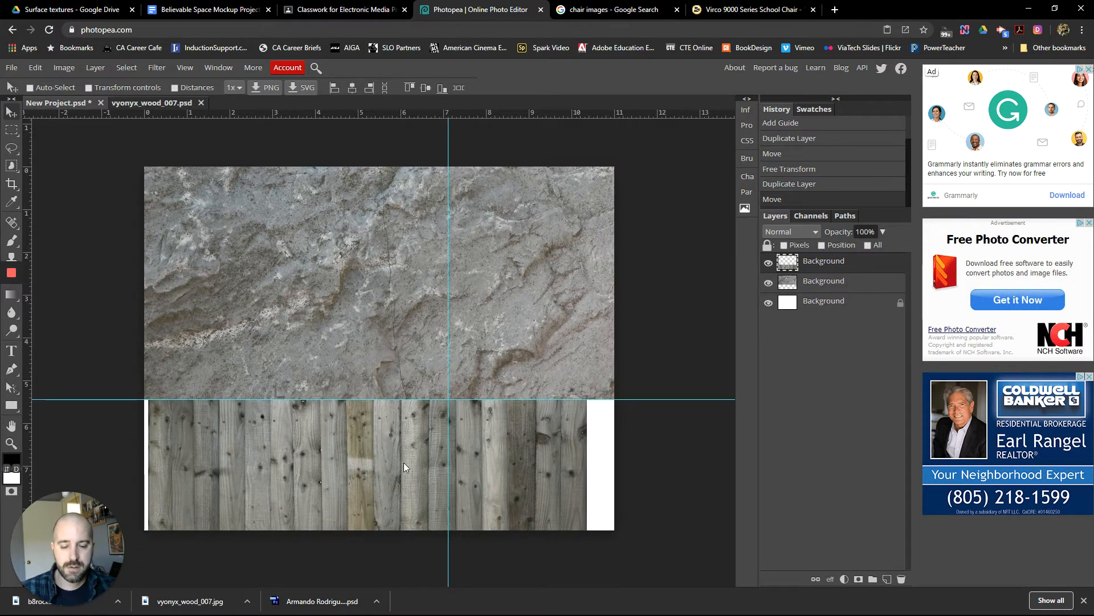
- Scale the wood texture to 107% to span the canvas width and realign its upper edge with the horizontal guide
key(ctrl+t)
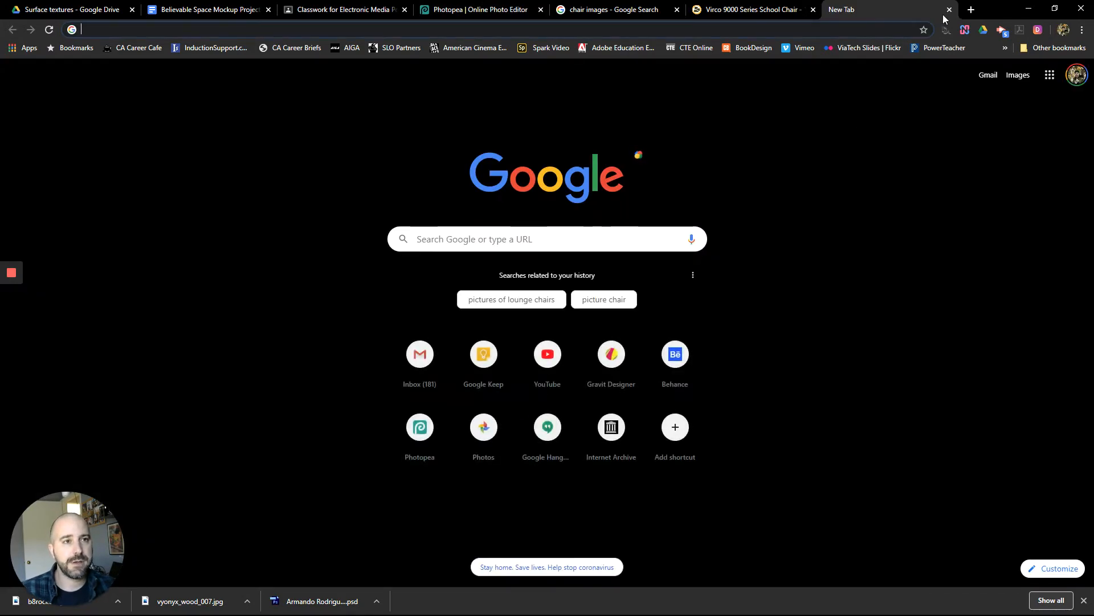
click(949, 9)
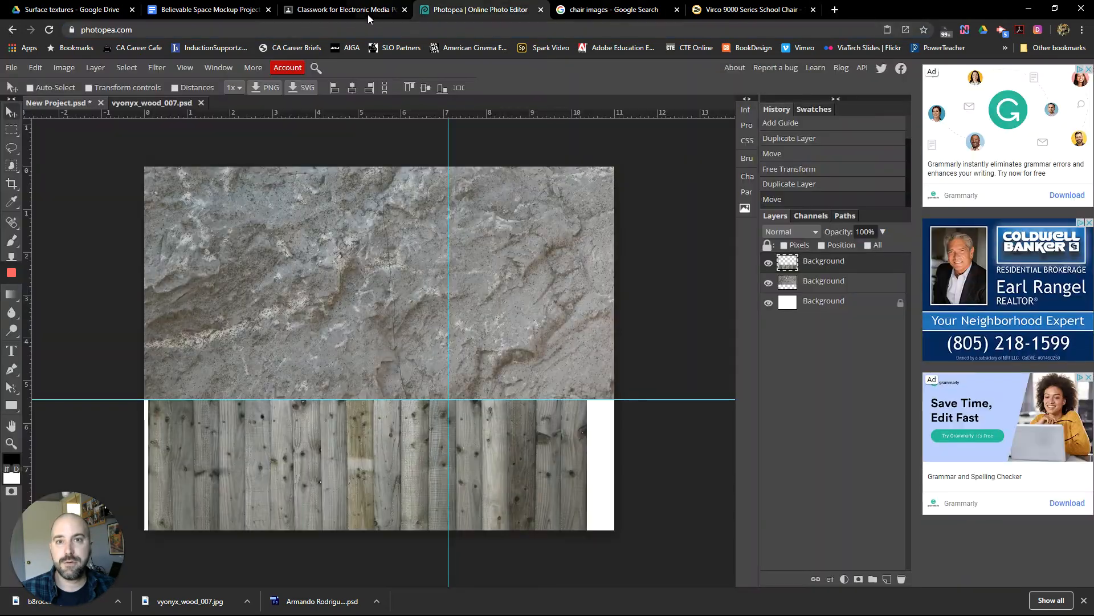
click(35, 68)
click(86, 310)
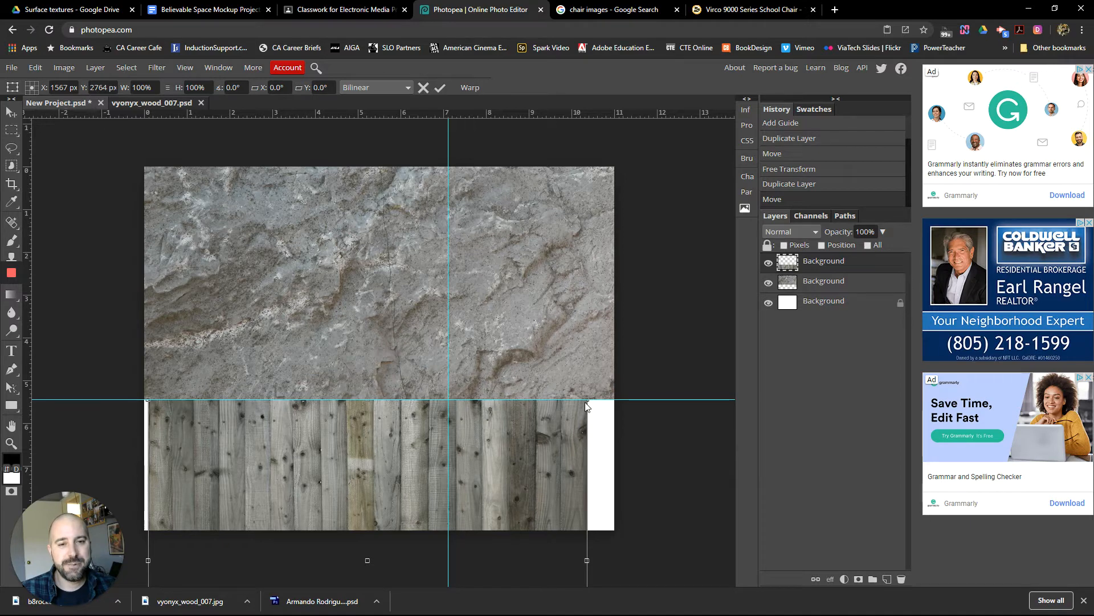
drag(586, 400, 614, 379)
drag(149, 377, 142, 375)
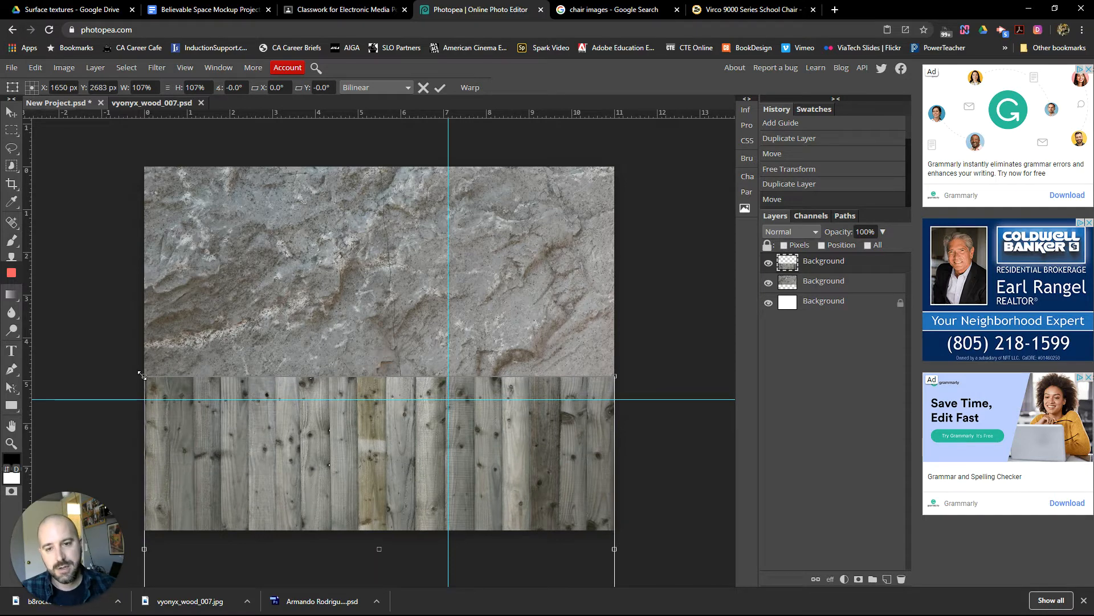
key(Return)
drag(351, 460, 357, 486)
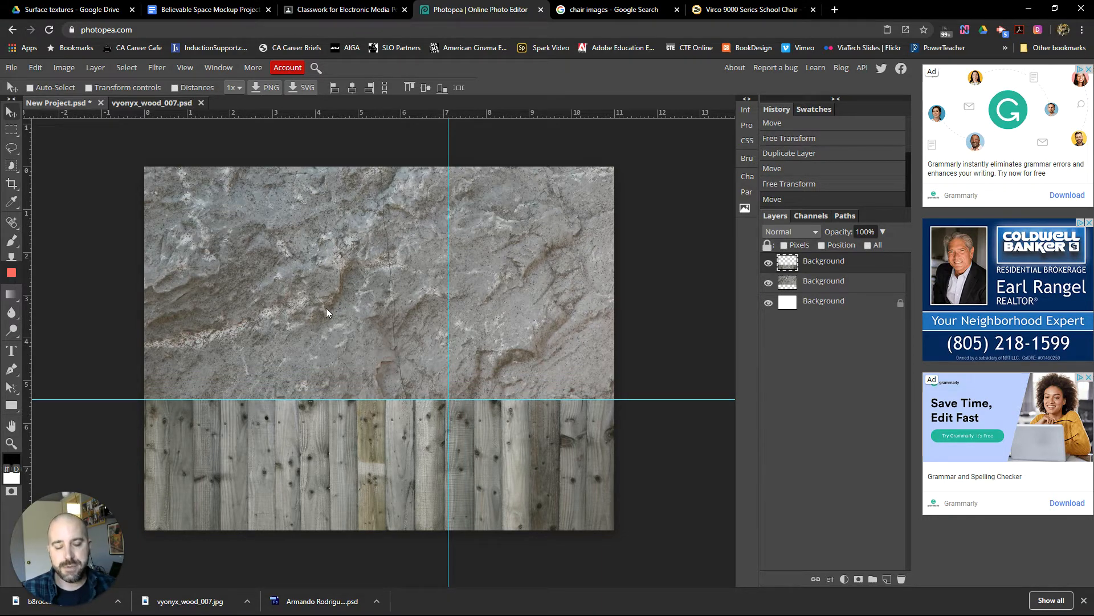
- Apply a Perspective transform to the wood layer, spreading its lower corners far outward so the planks recede like a floor
key(ctrl+minus)
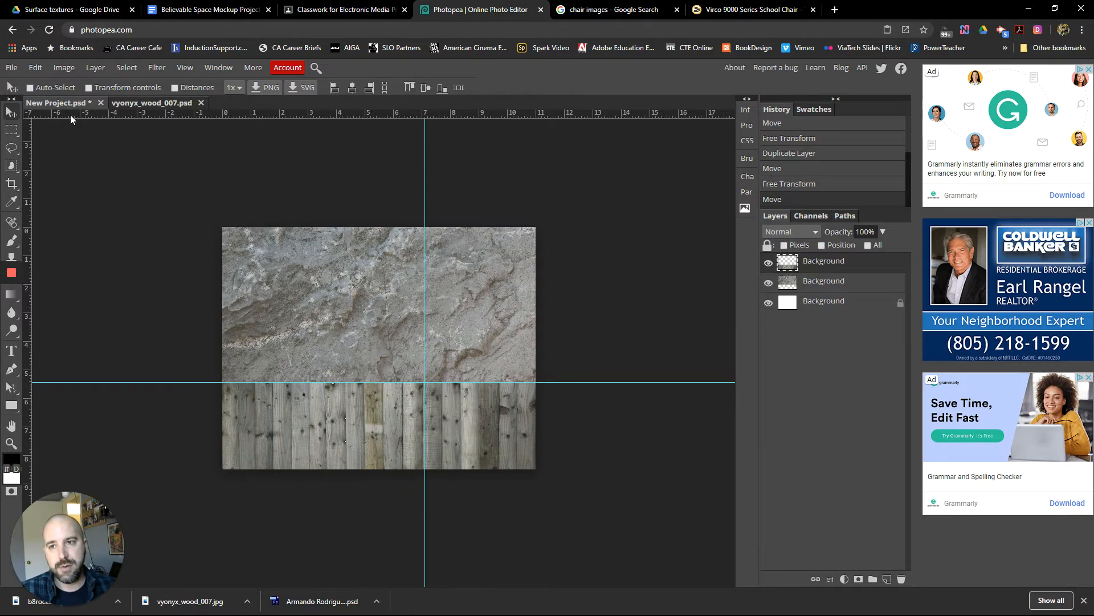
click(38, 68)
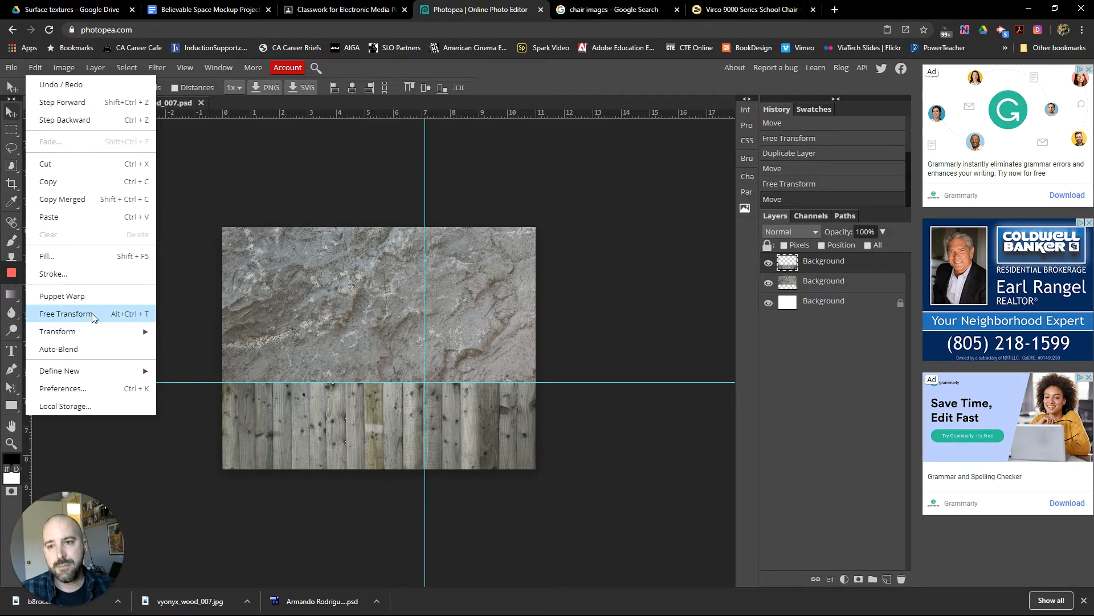
mouse_move(73, 338)
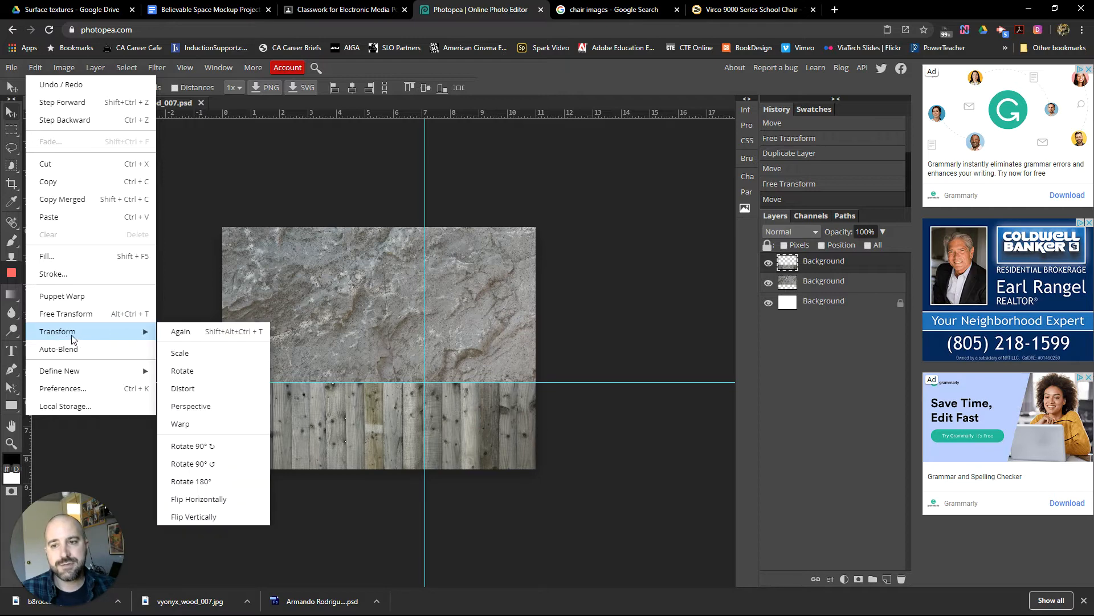
click(219, 406)
key(ctrl+minus)
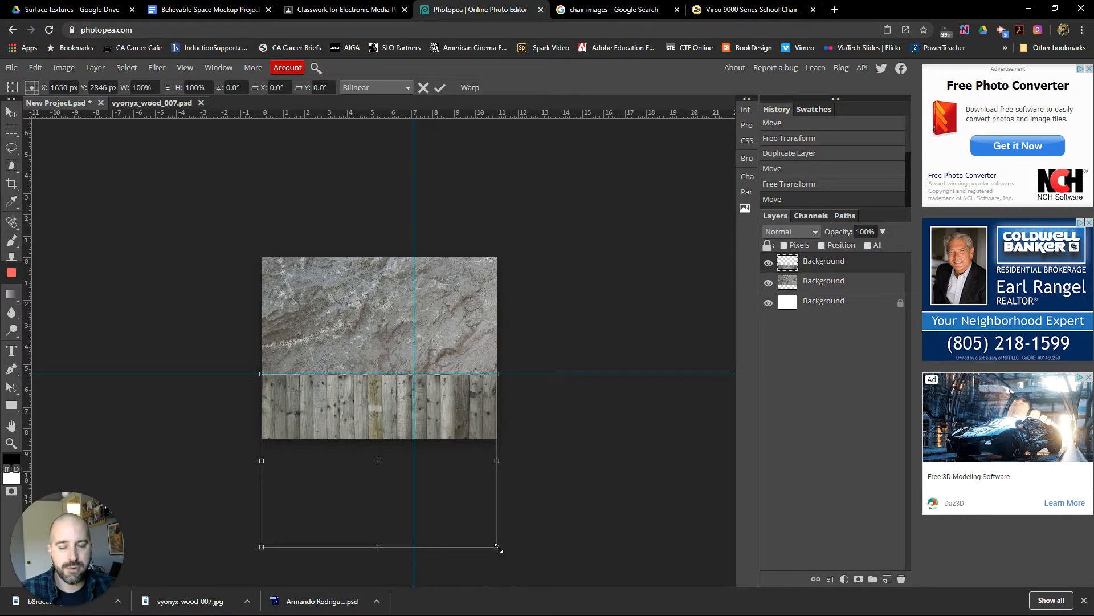
drag(498, 548, 734, 495)
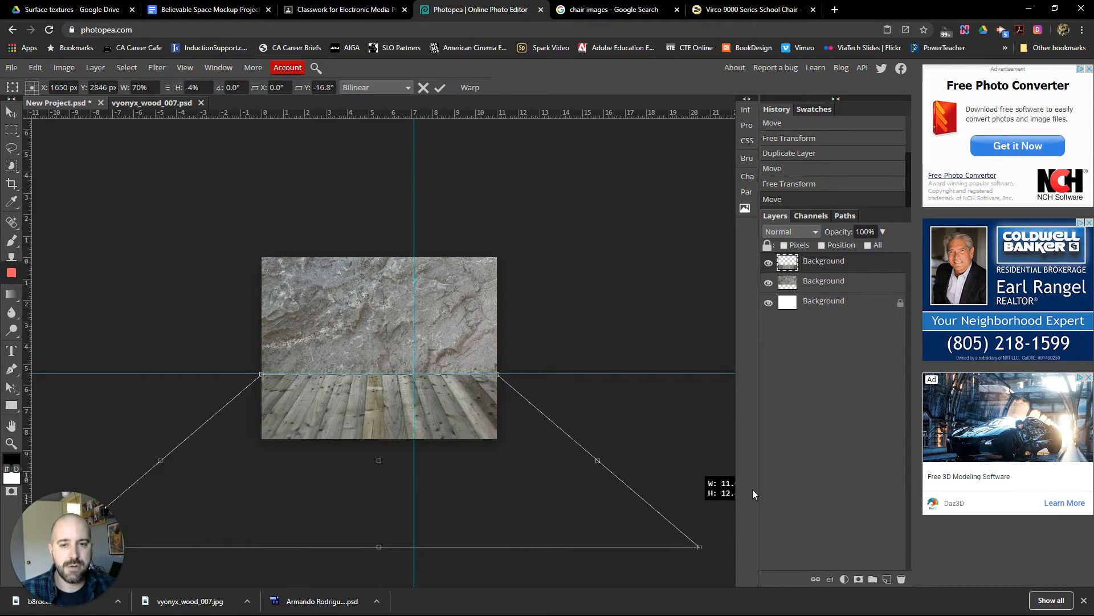
drag(753, 489, 752, 489)
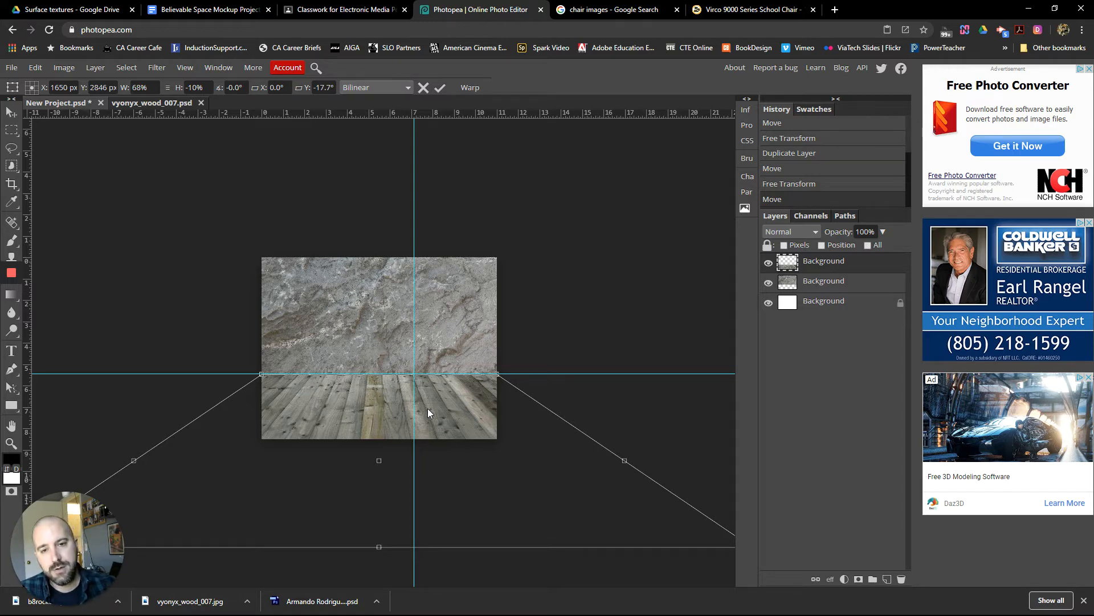
key(Return)
key(ctrl+plus)
key(ctrl+plus)
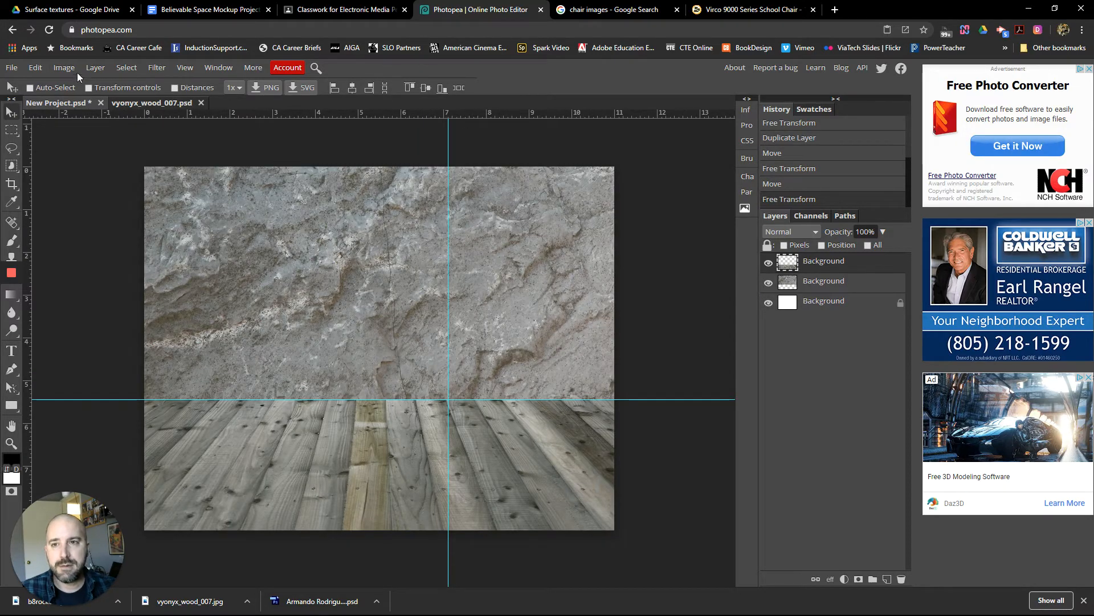
- Copy the navy 9000 Series School Chair image from the School Outfitters page and paste it into New Project.psd in Photopea
click(736, 14)
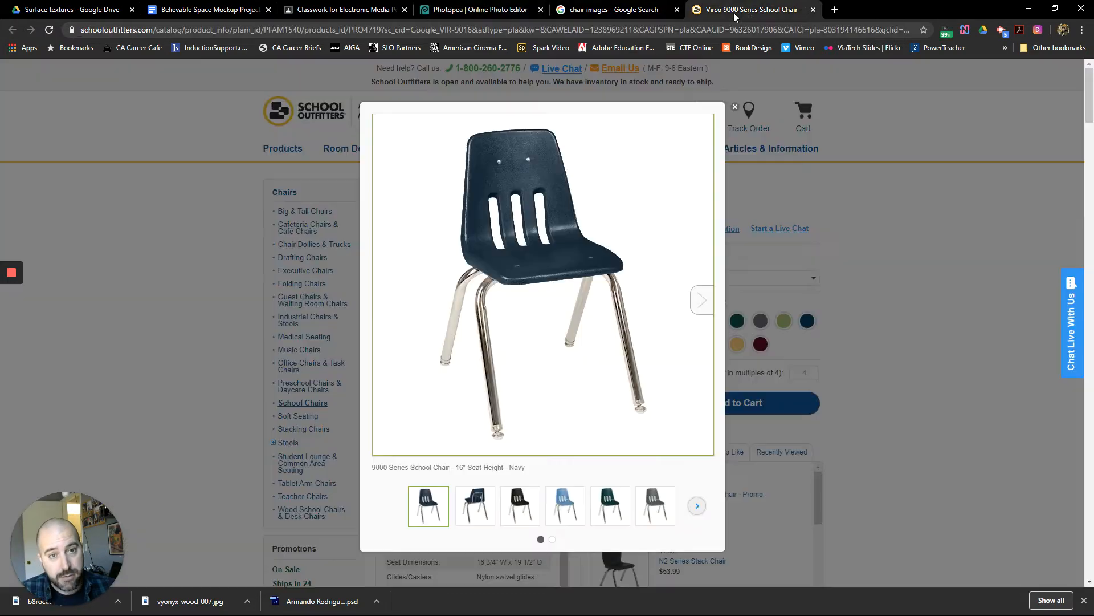
right_click(573, 237)
click(635, 351)
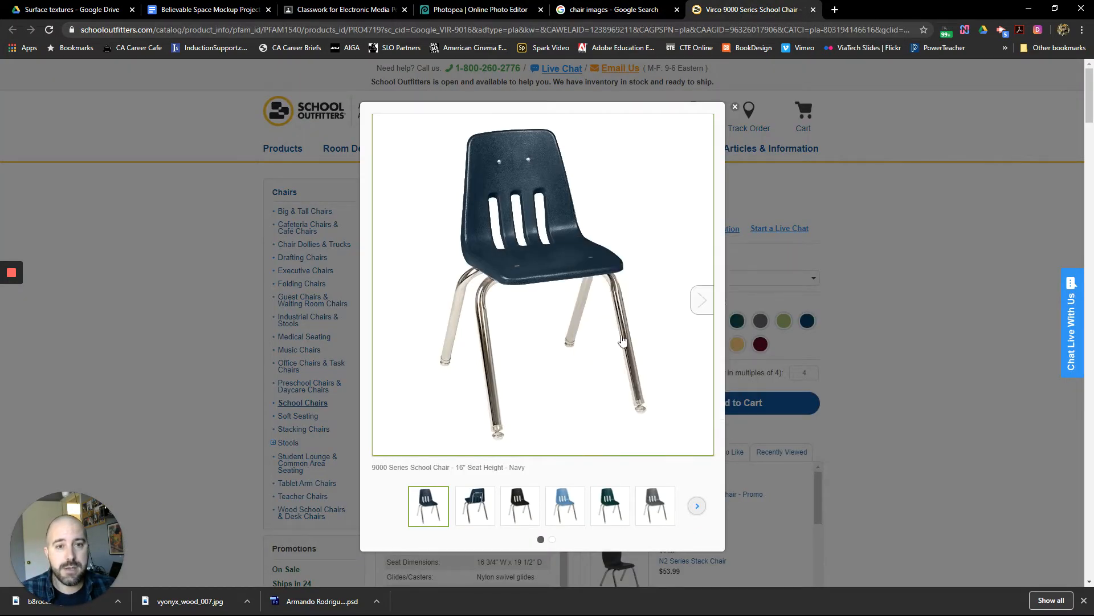
click(452, 9)
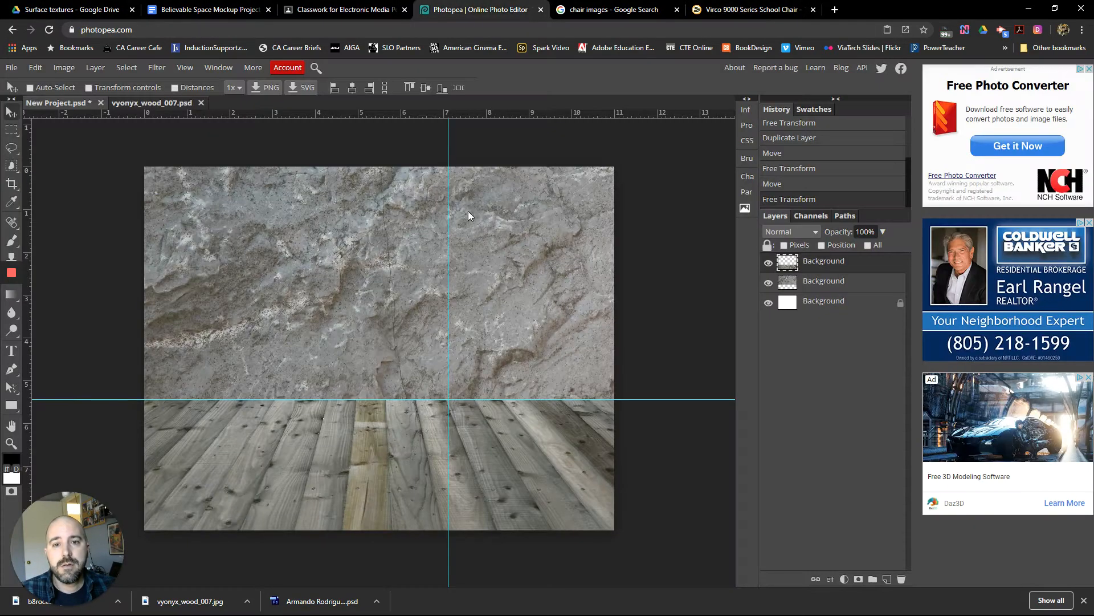
key(ctrl+v)
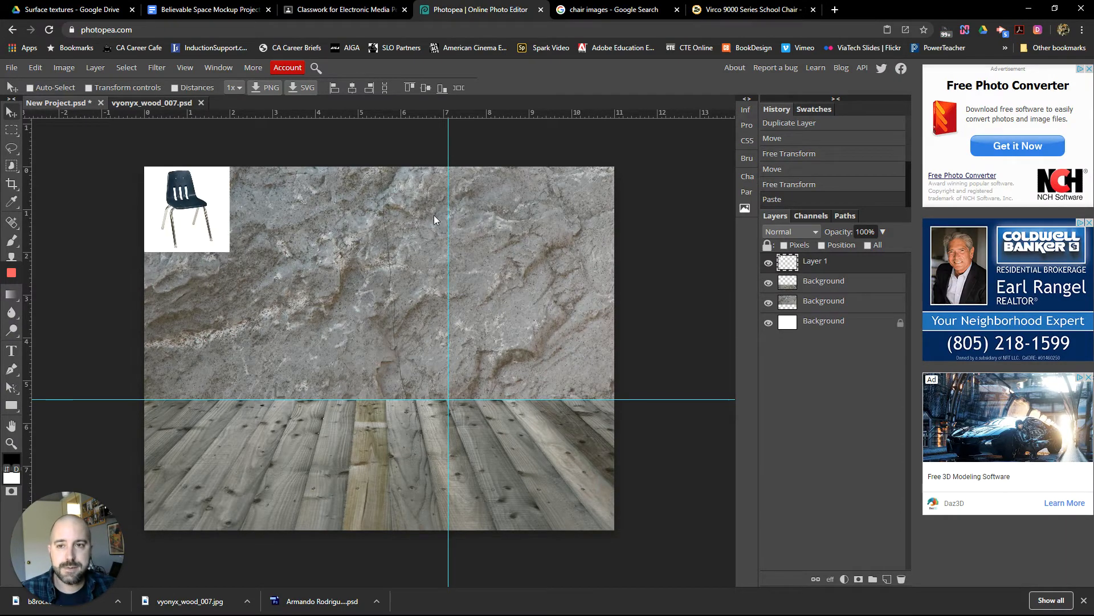
drag(207, 220, 341, 359)
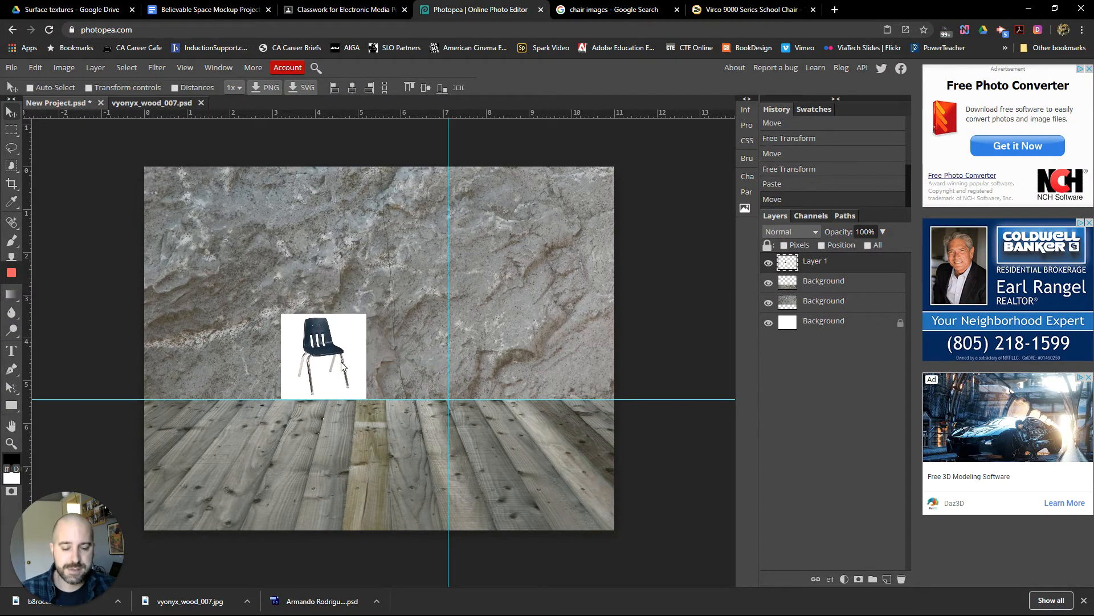
- Enlarge the chair image to about 3.4 in wide and place it near the canvas's left side, overlapping the wall and floor
click(35, 68)
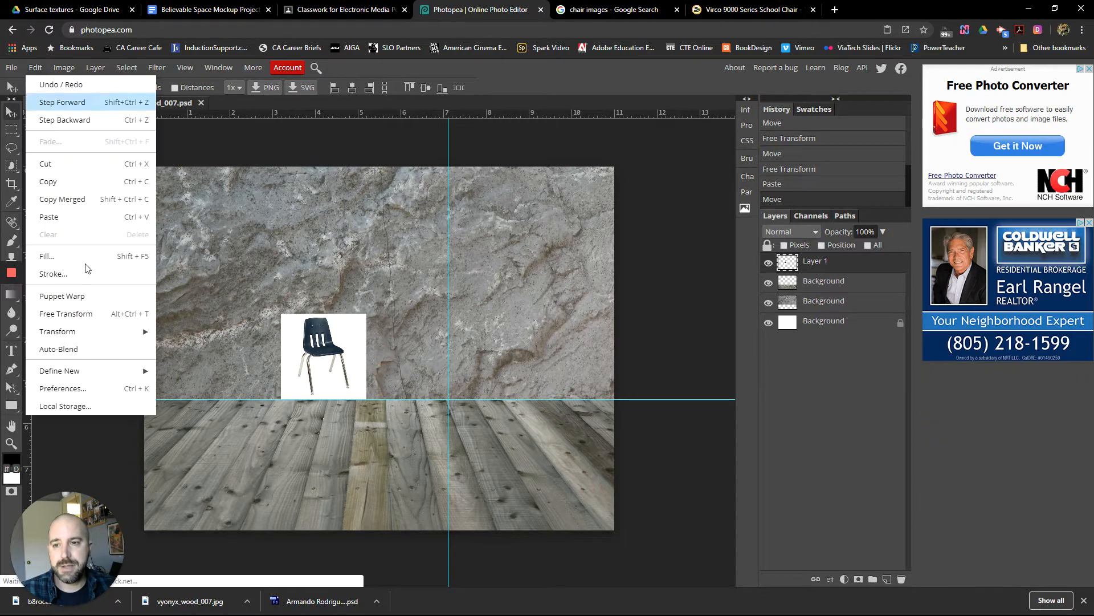
click(54, 312)
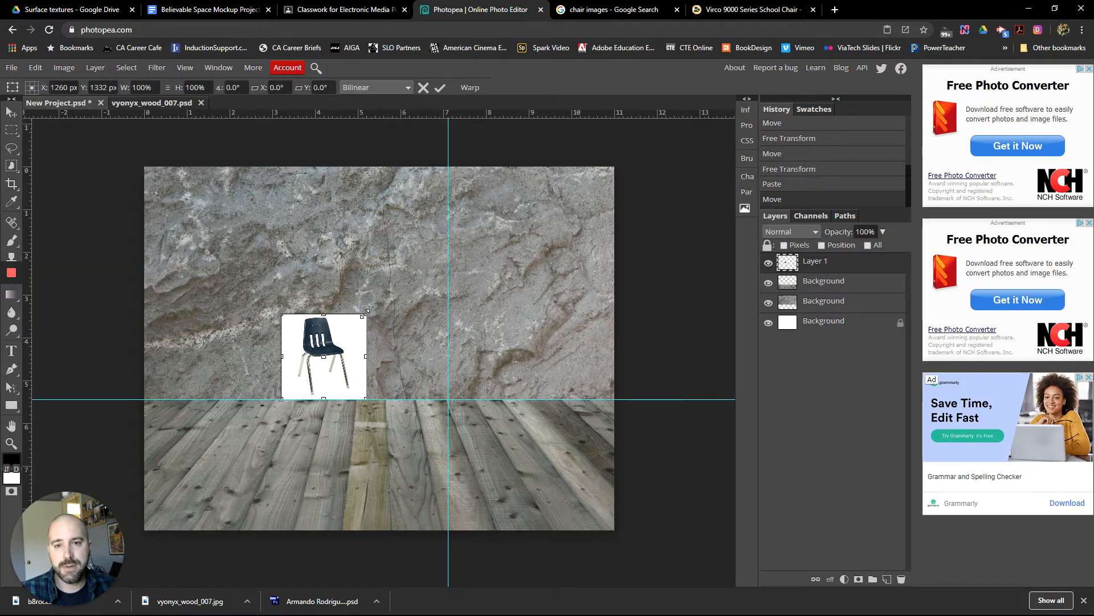
drag(365, 313, 491, 189)
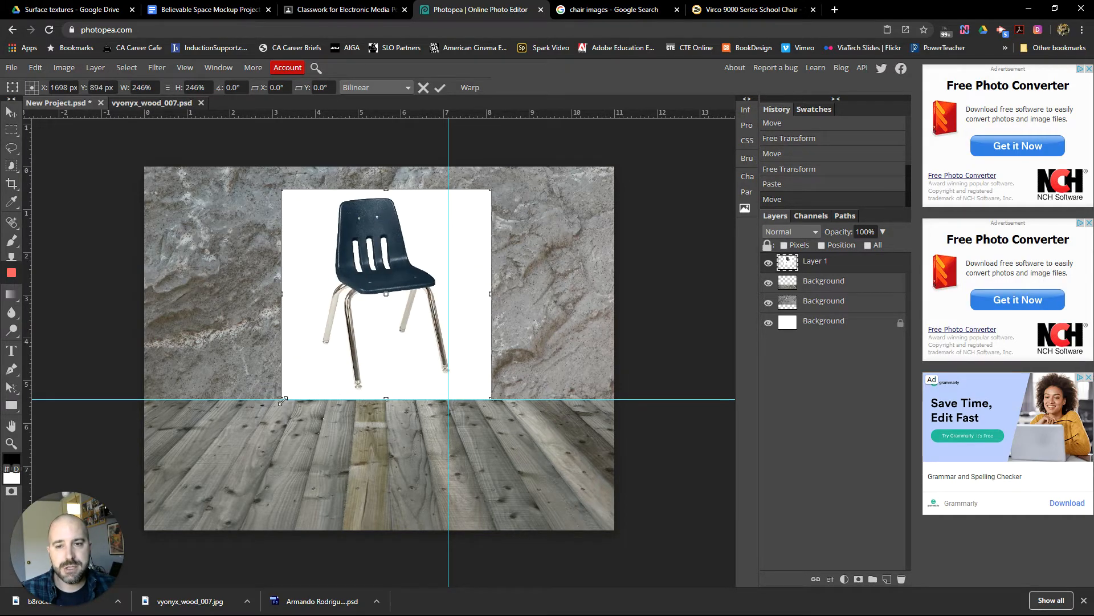
drag(282, 399, 264, 422)
drag(376, 326, 272, 407)
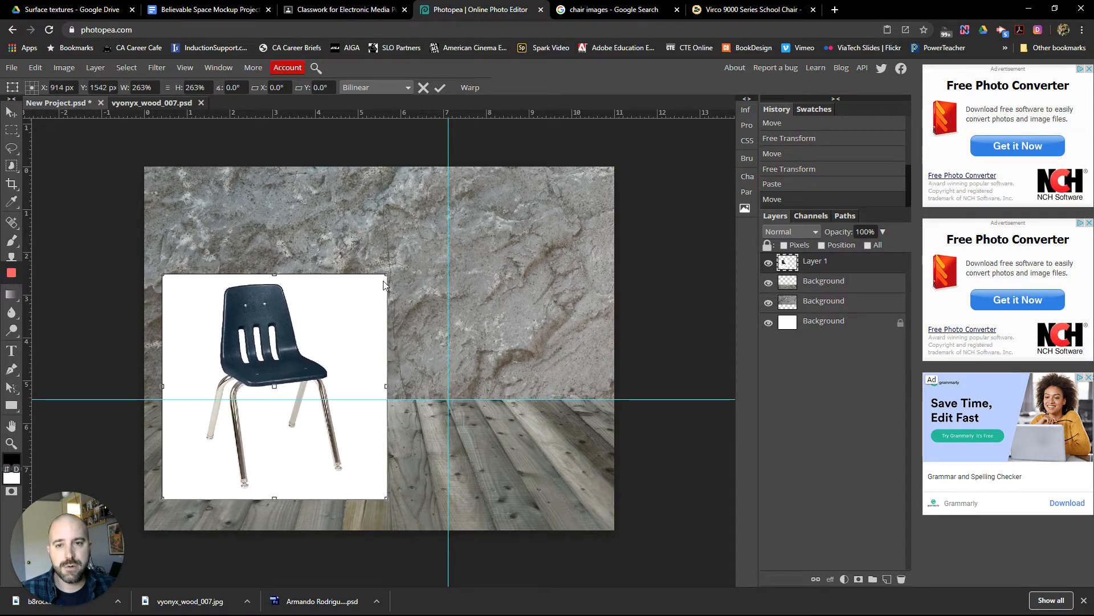
drag(385, 283, 307, 343)
key(Return)
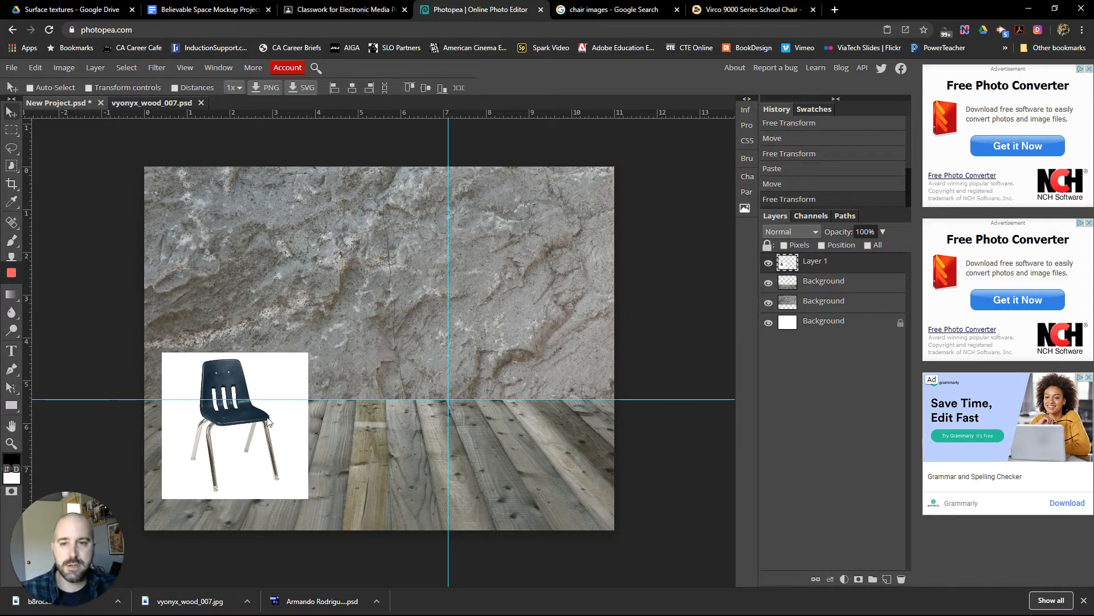
drag(269, 421, 272, 386)
- Delete the white background around the chair and inside its three backrest slots using the Magic Wand at tolerance 10, keeping the selection active
key(ctrl+plus)
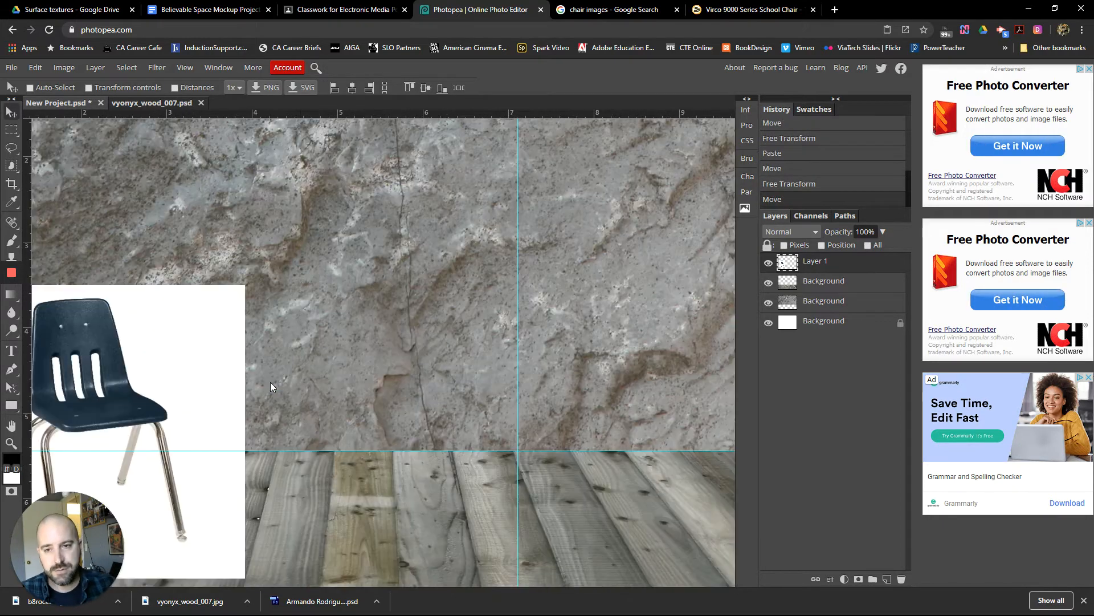
key(space)
drag(280, 330, 603, 266)
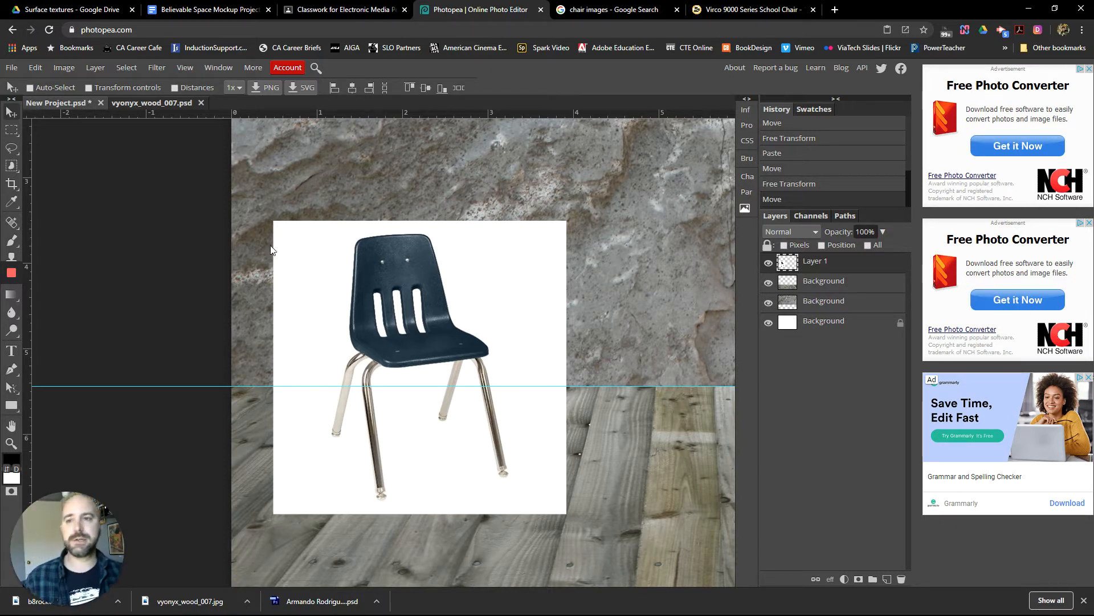
right_click(7, 167)
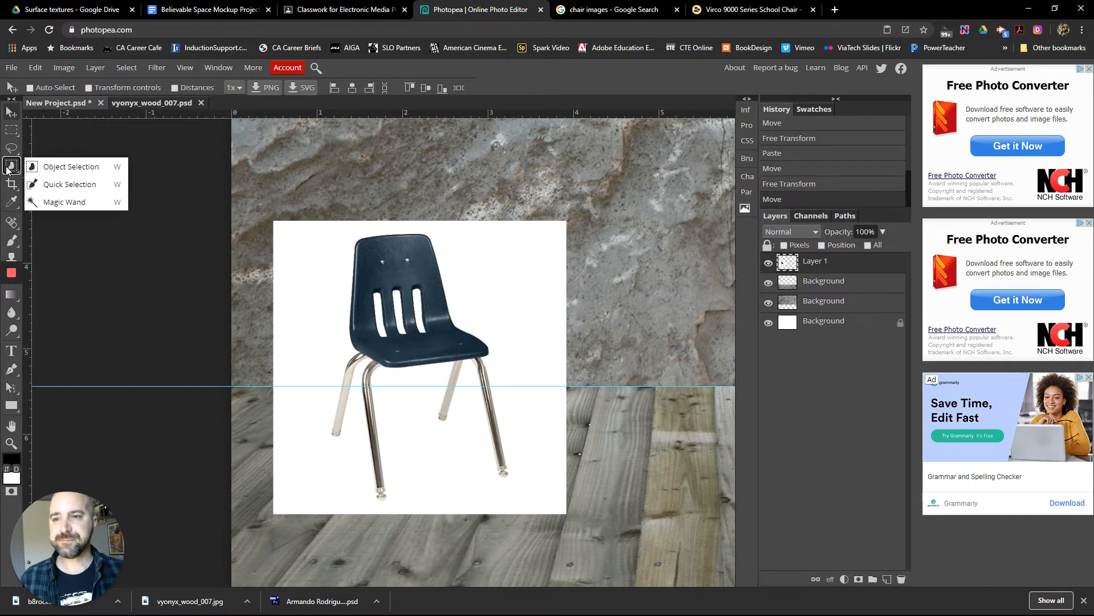
click(64, 202)
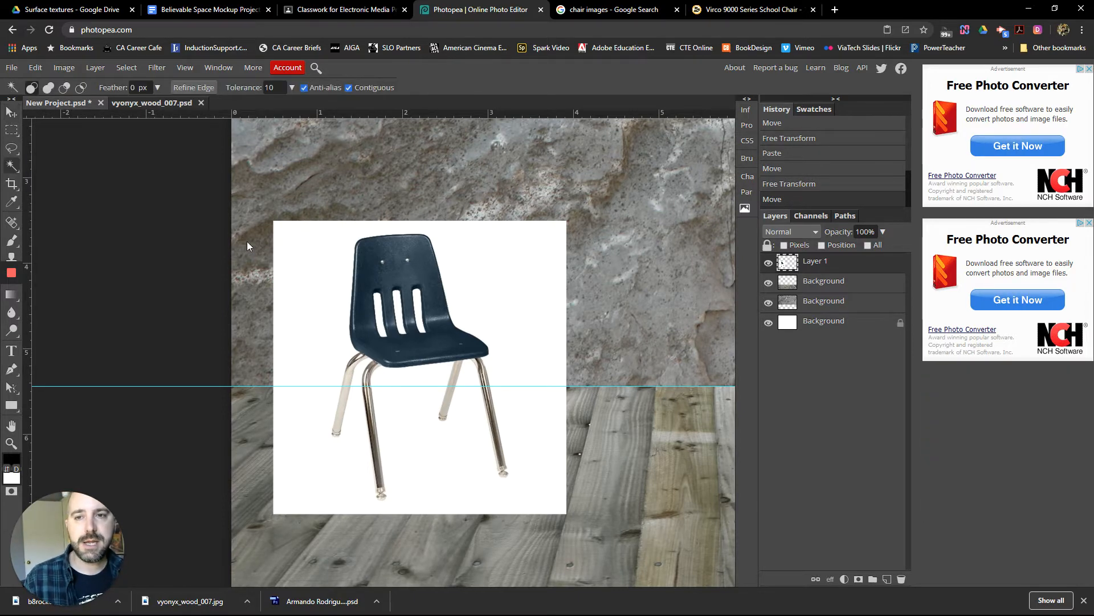
click(317, 263)
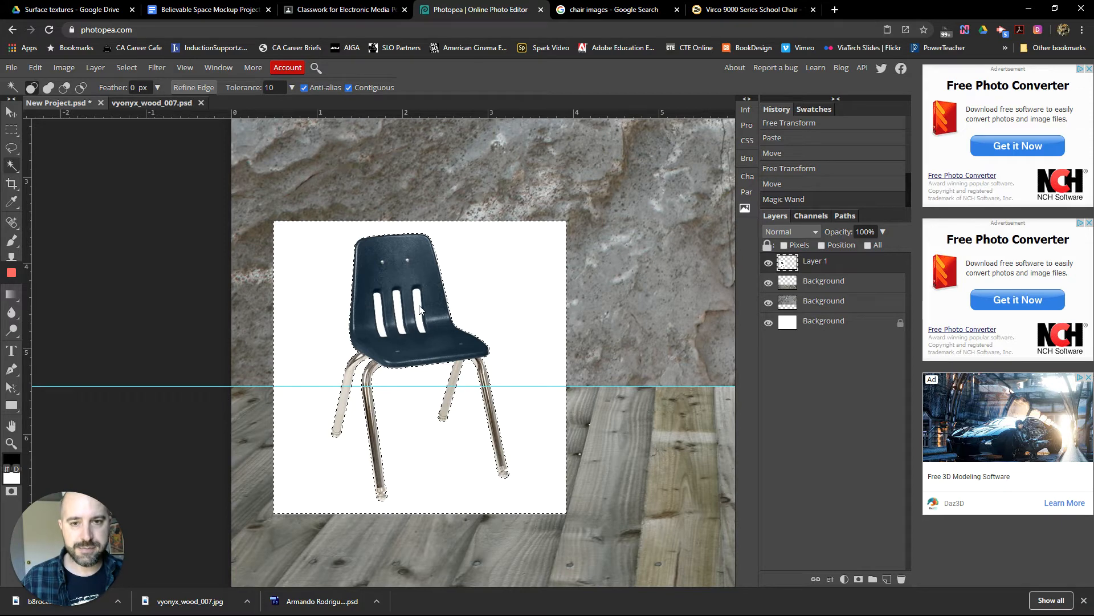
key(shift)
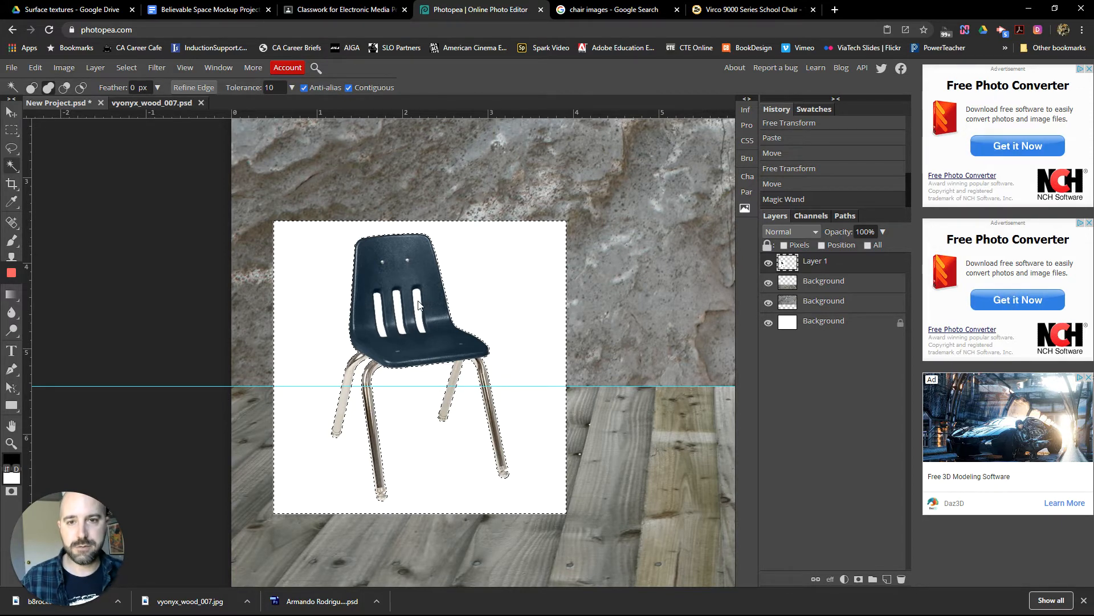
shift+click(419, 305)
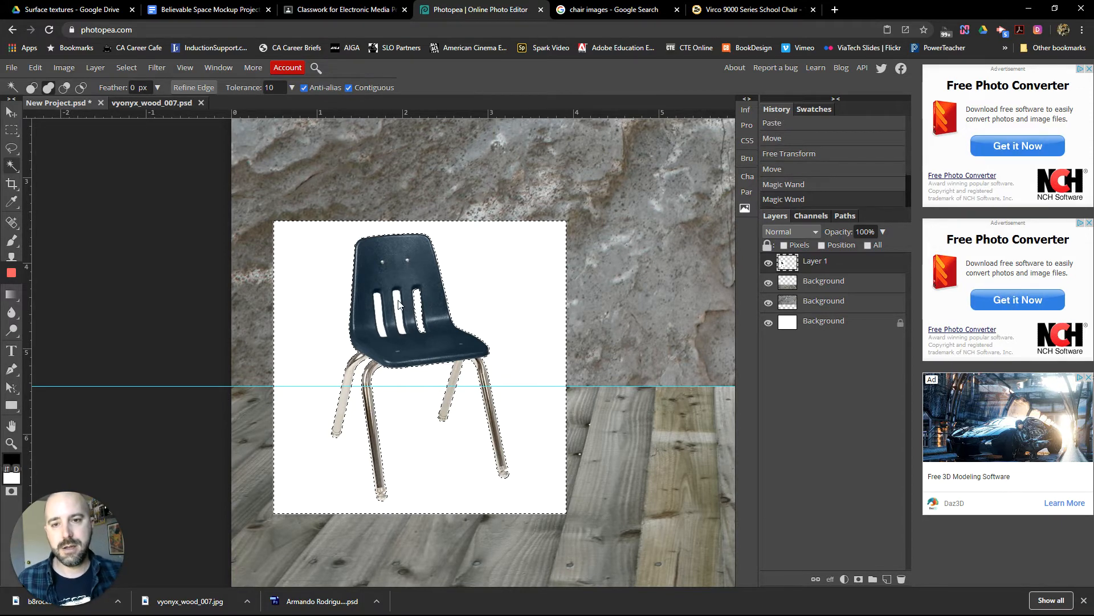
shift+click(399, 305)
shift+click(380, 310)
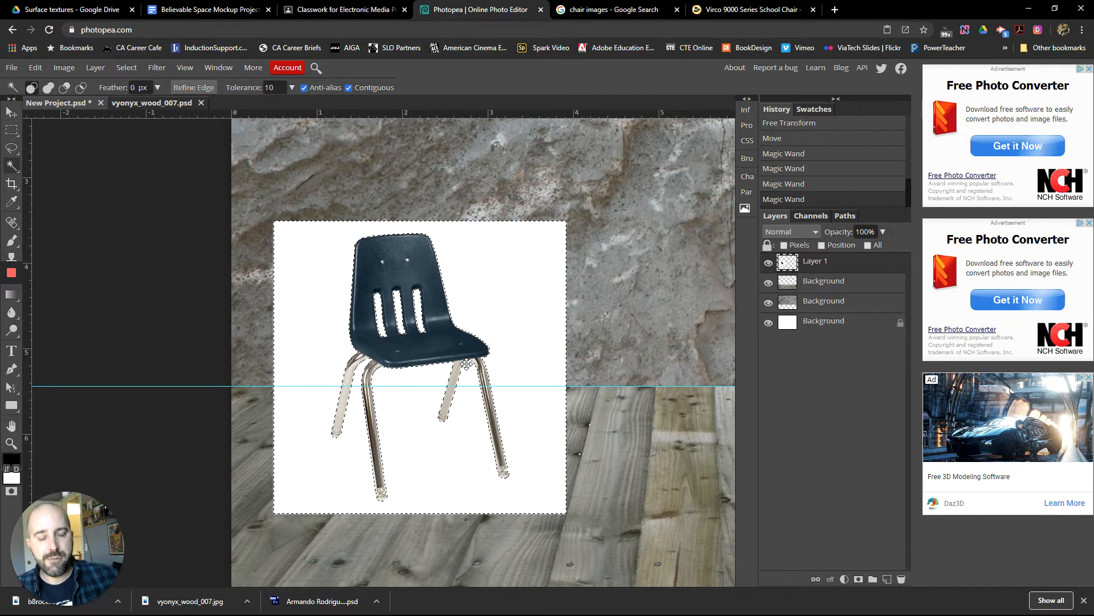
key(Delete)
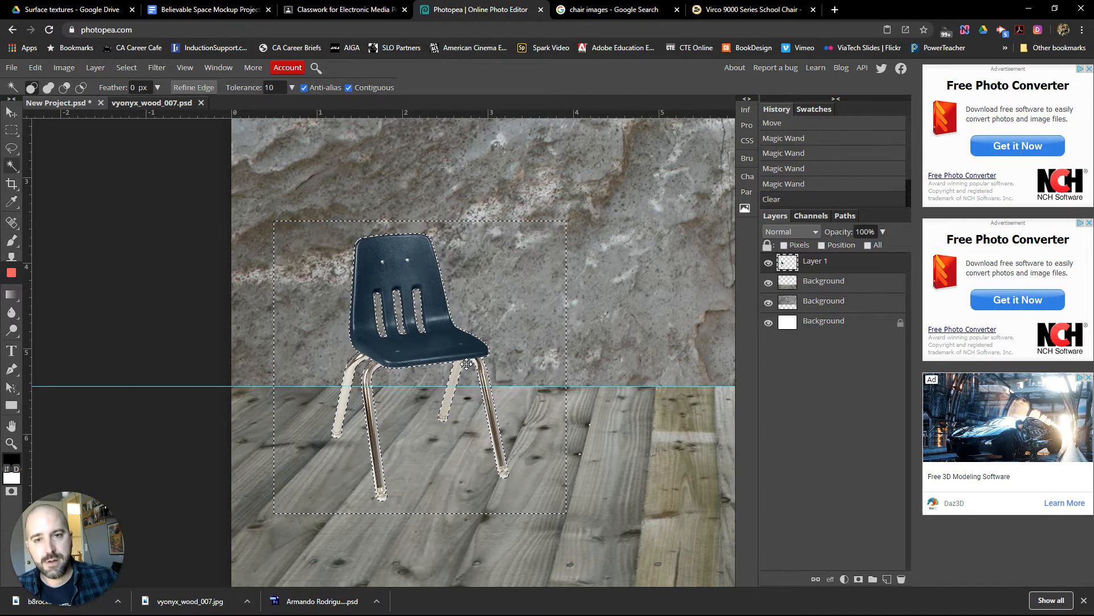
key(ctrl+d)
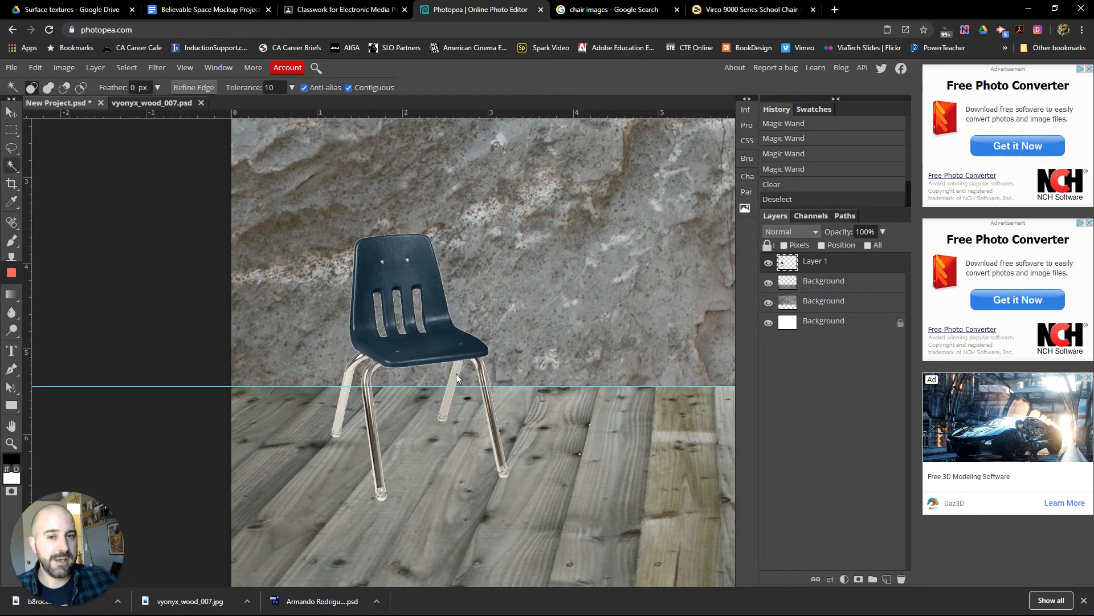
key(ctrl+z)
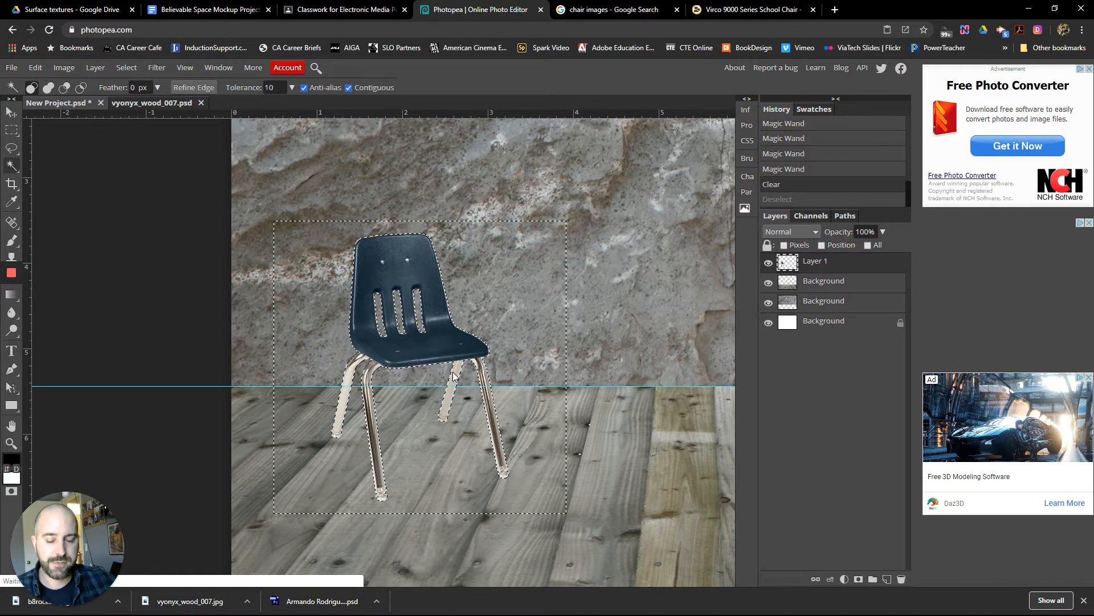
- Undo the deletion of the chair's white background and expand the background selection by 3 px
key(ctrl+z)
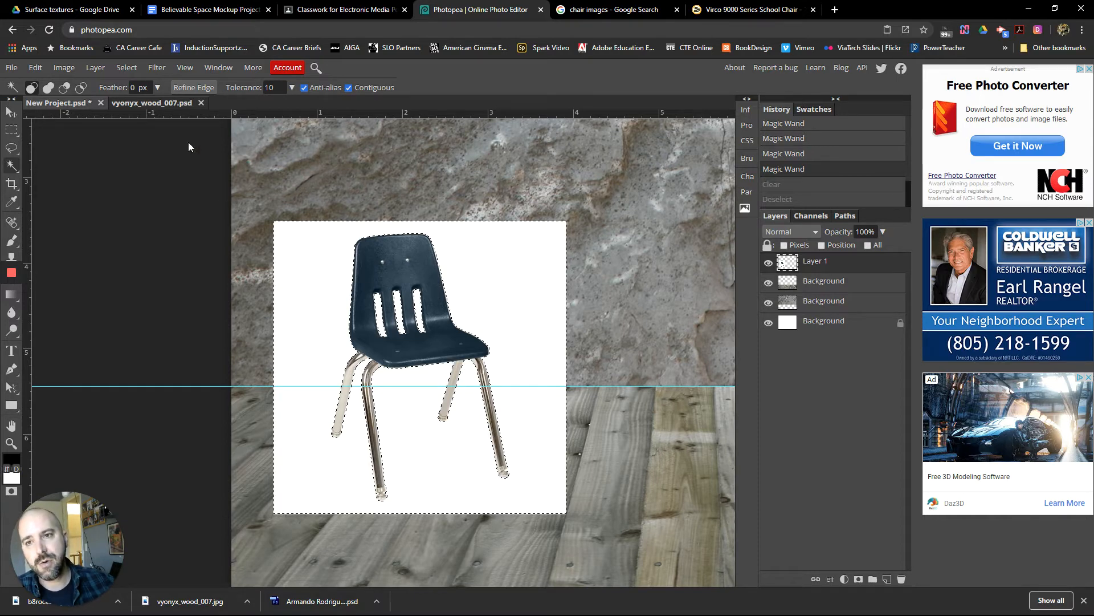
click(129, 69)
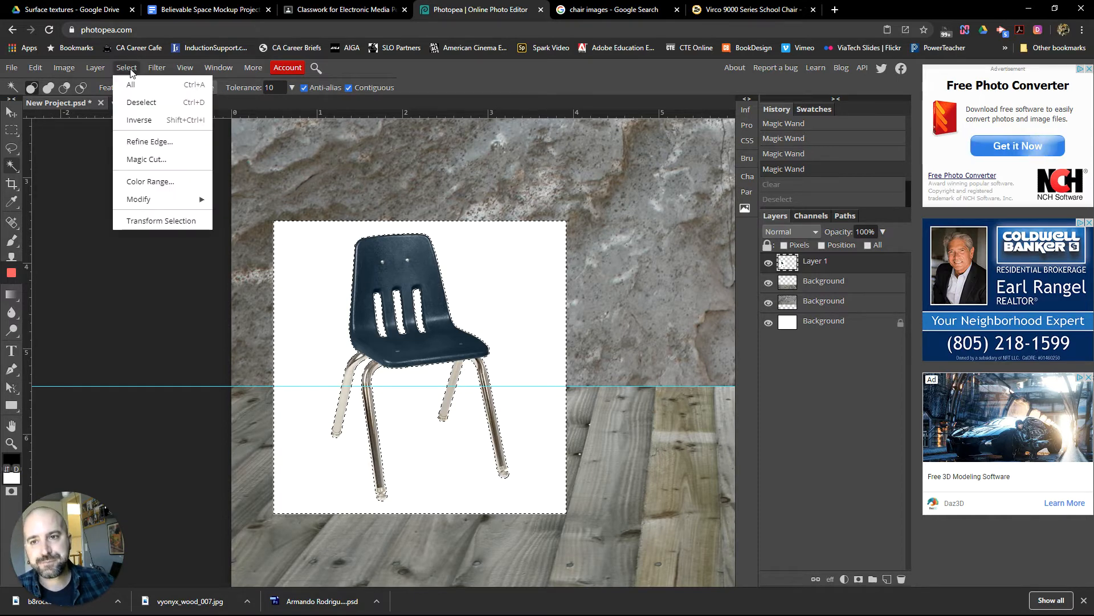
mouse_move(159, 206)
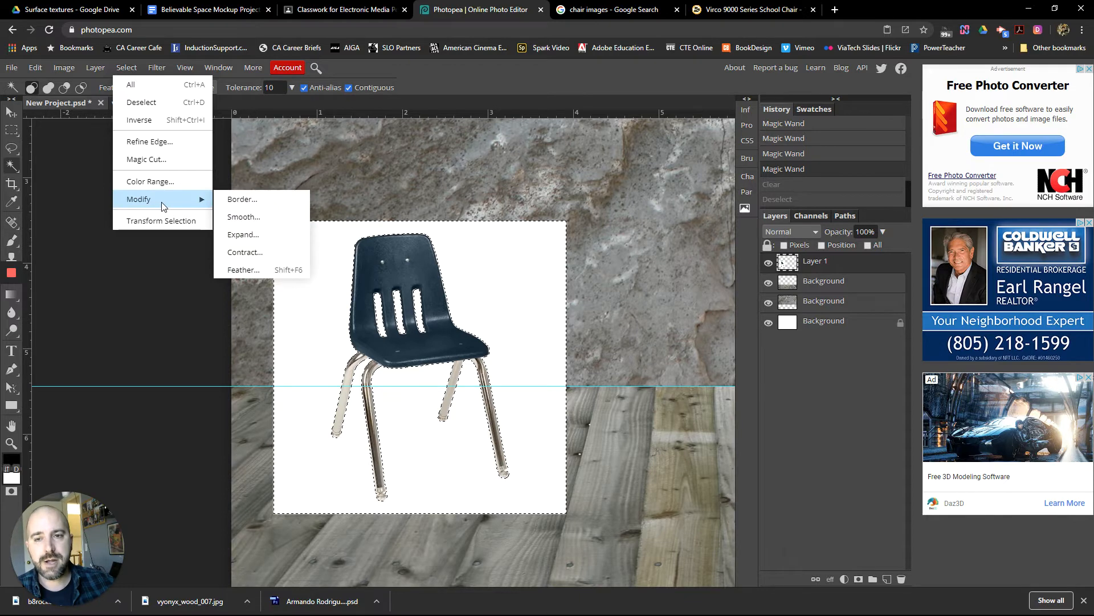
click(244, 234)
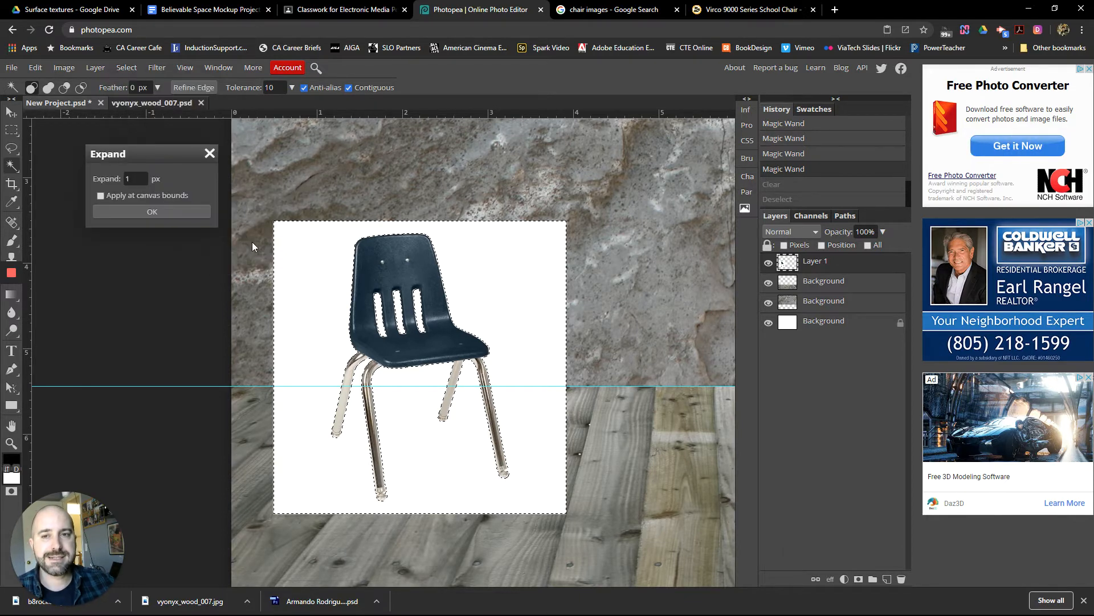
double_click(138, 181)
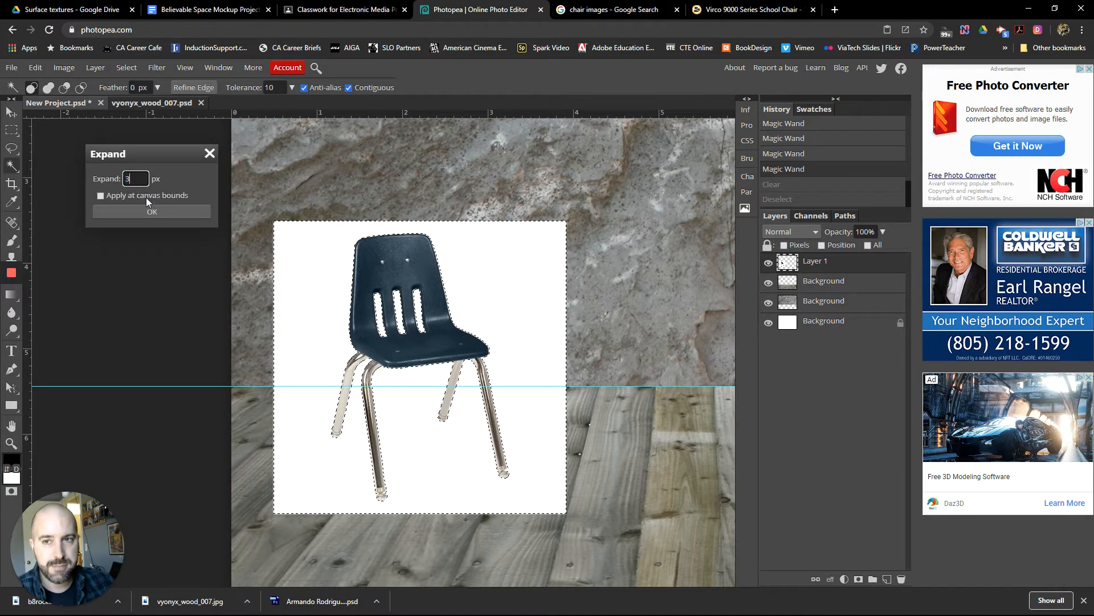
text(3)
click(162, 214)
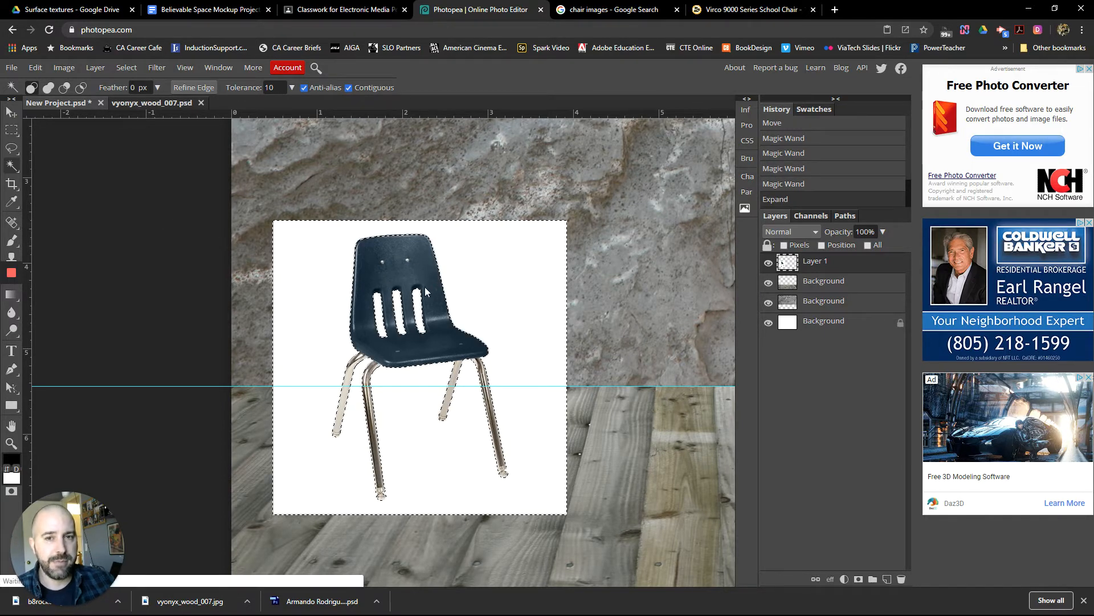
- Delete the white background within the expanded selection around the chair and deselect
key(Delete)
key(ctrl+d)
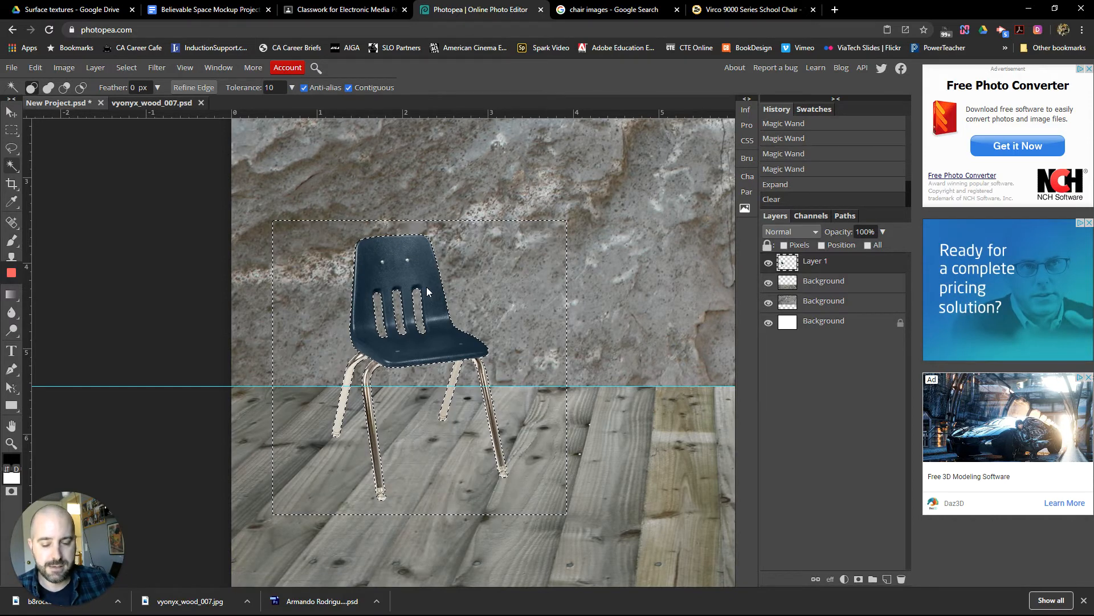
scroll(426, 290, up, 5)
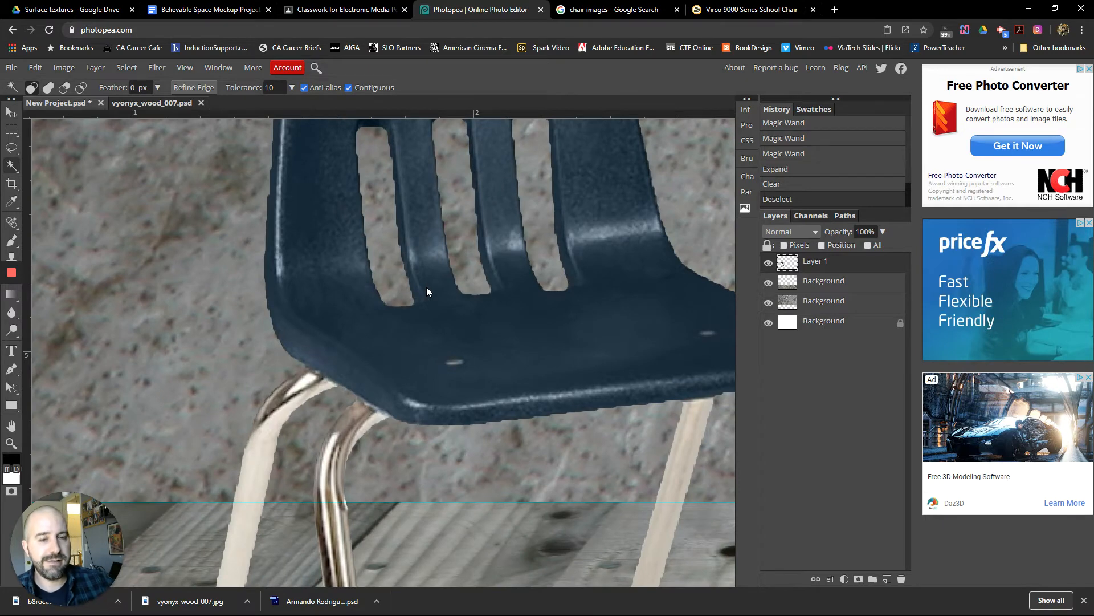
scroll(426, 291, down, 5)
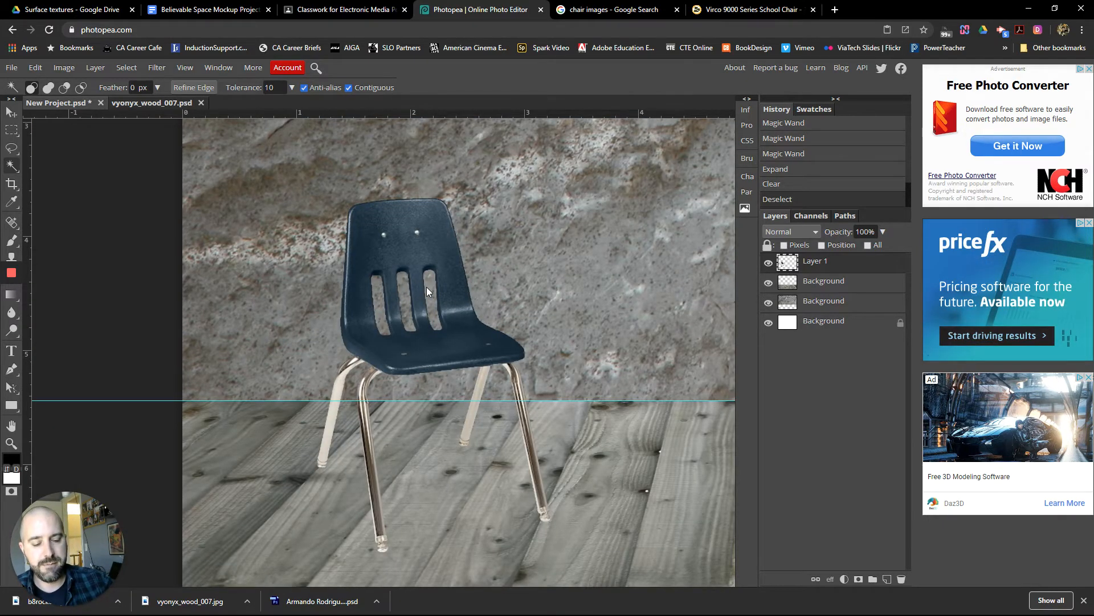
scroll(426, 286, down, 1)
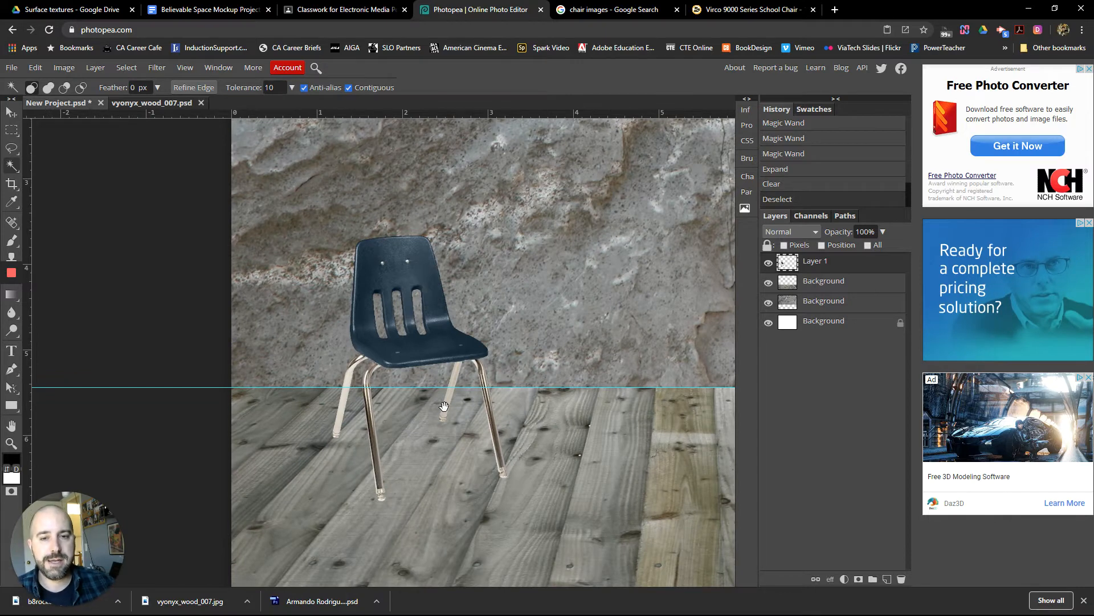
drag(444, 406, 384, 353)
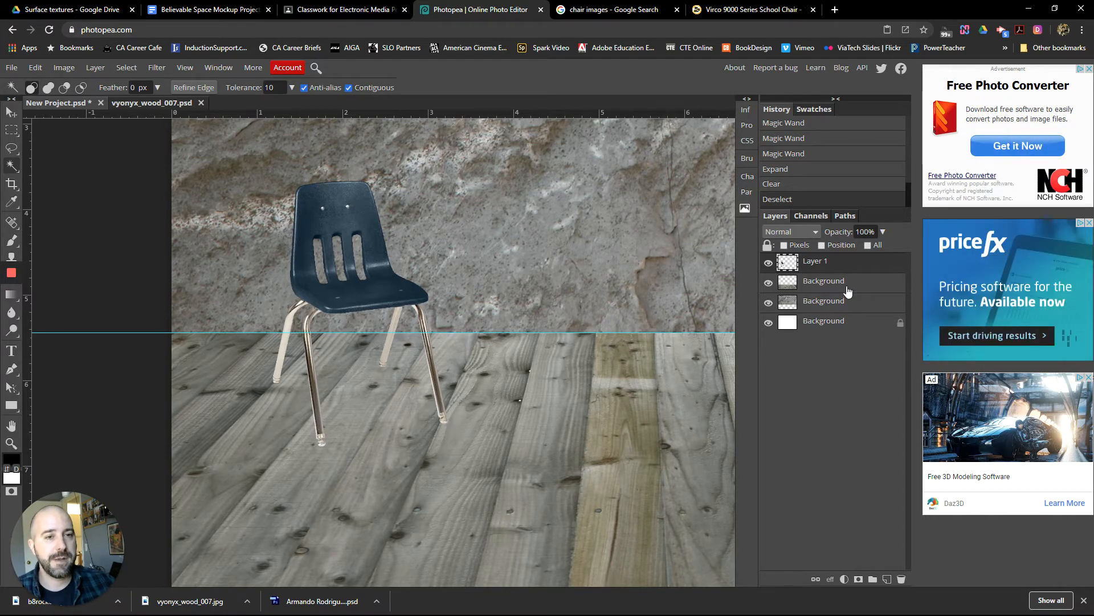
- Rename the chair cut-out's layer Chair and duplicate it
double_click(819, 263)
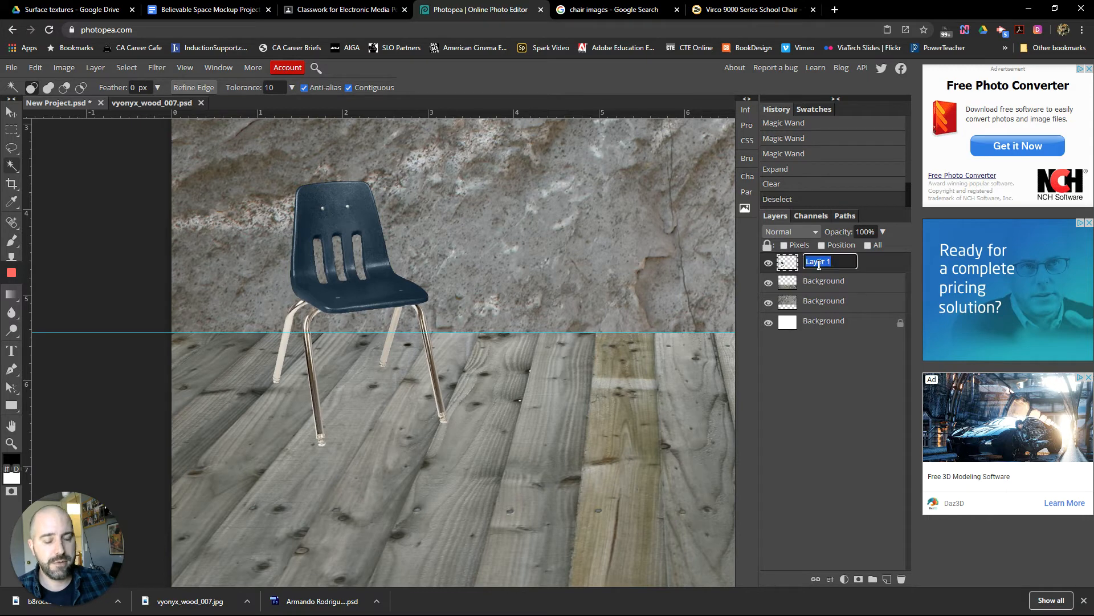
text(Chair)
key(Return)
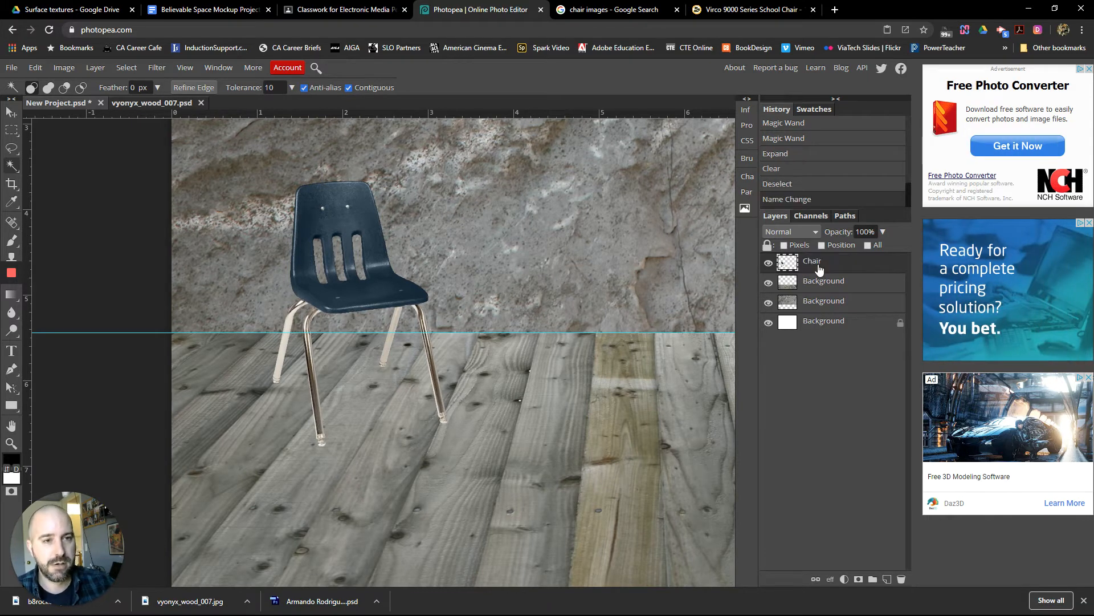
right_click(819, 268)
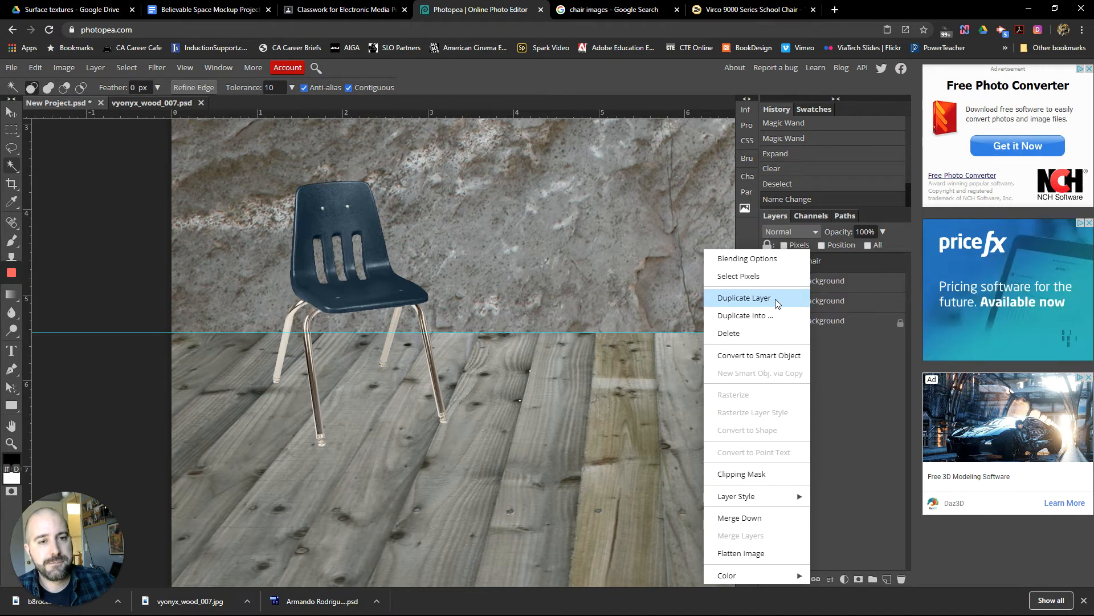
click(747, 298)
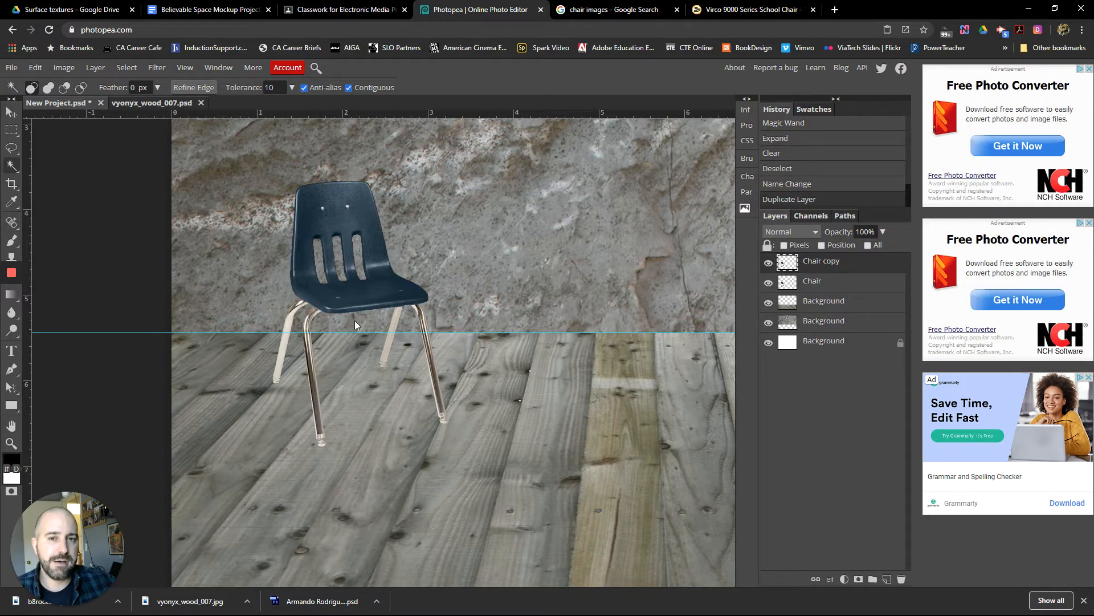
- Select the duplicate chair layer's pixels, fill them with black at 100% opacity, and clear the selection
ctrl+click(796, 261)
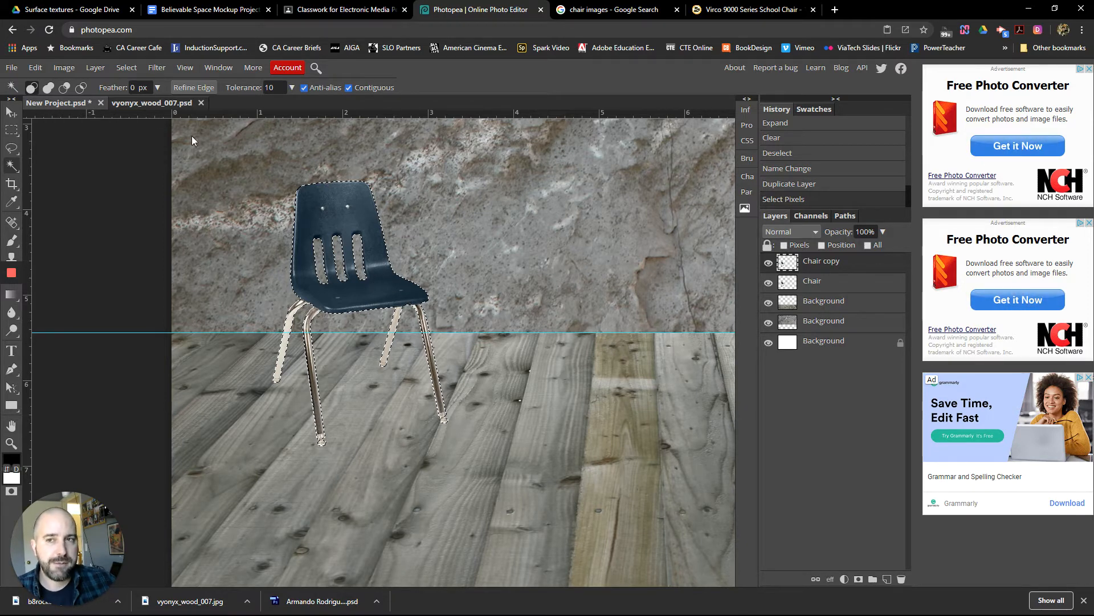
click(37, 69)
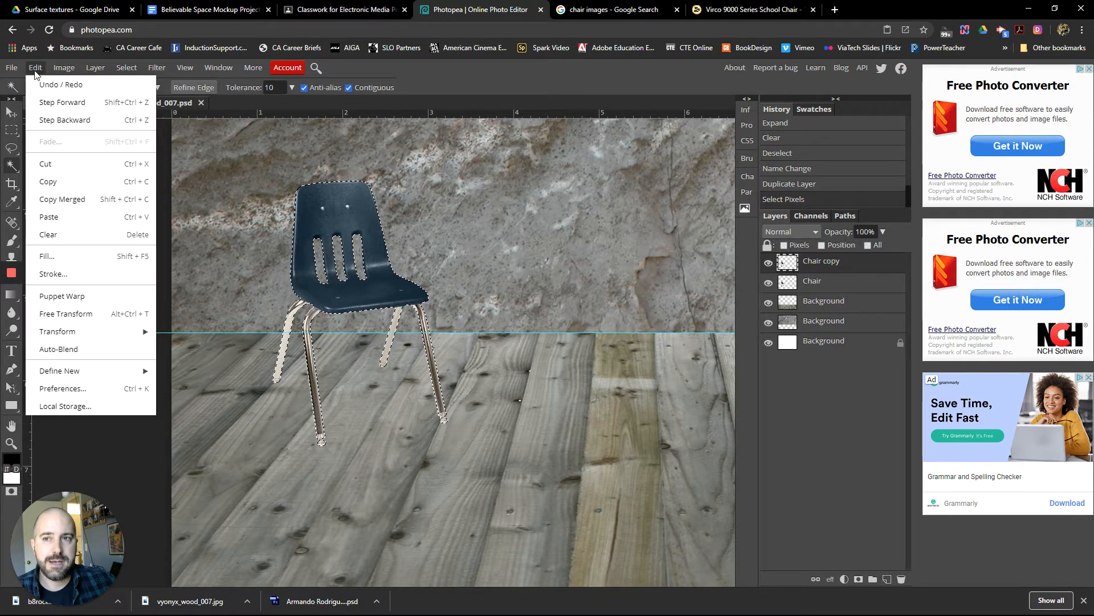
click(67, 259)
click(187, 182)
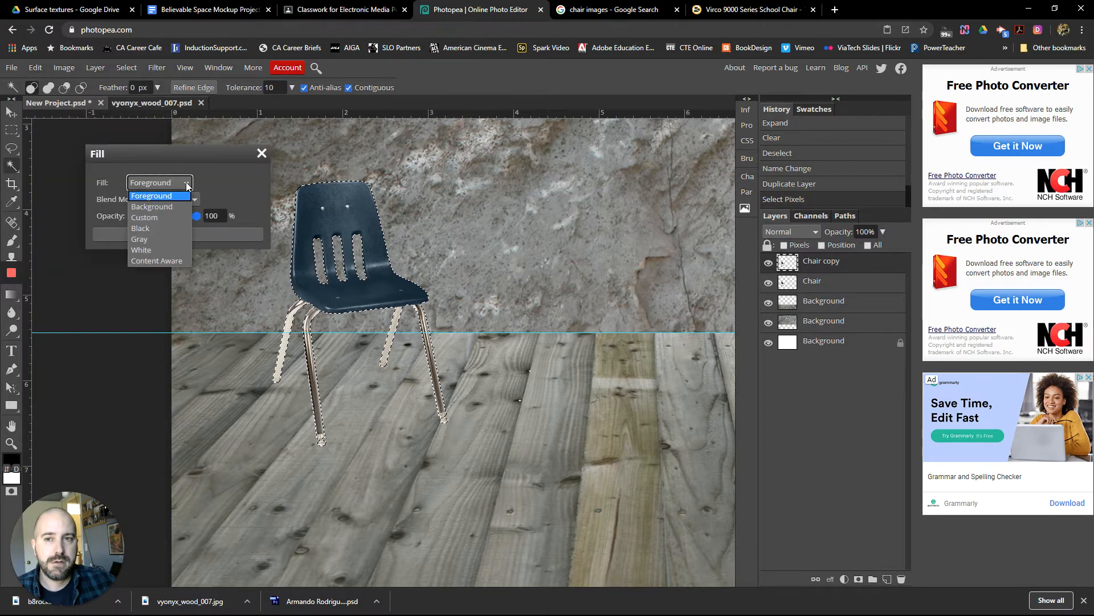
click(146, 229)
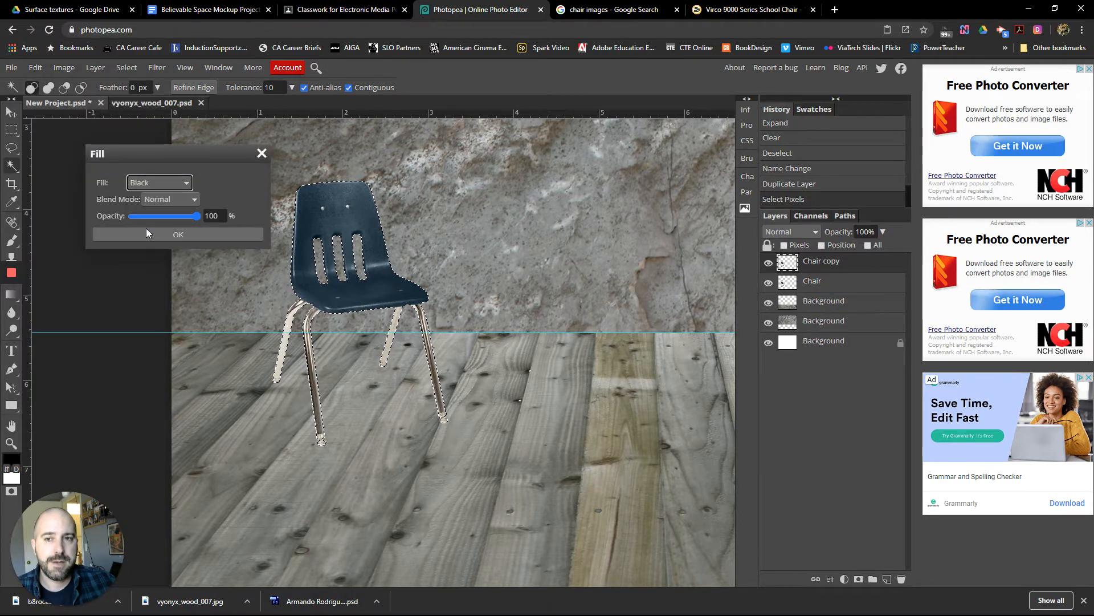
click(188, 234)
click(12, 112)
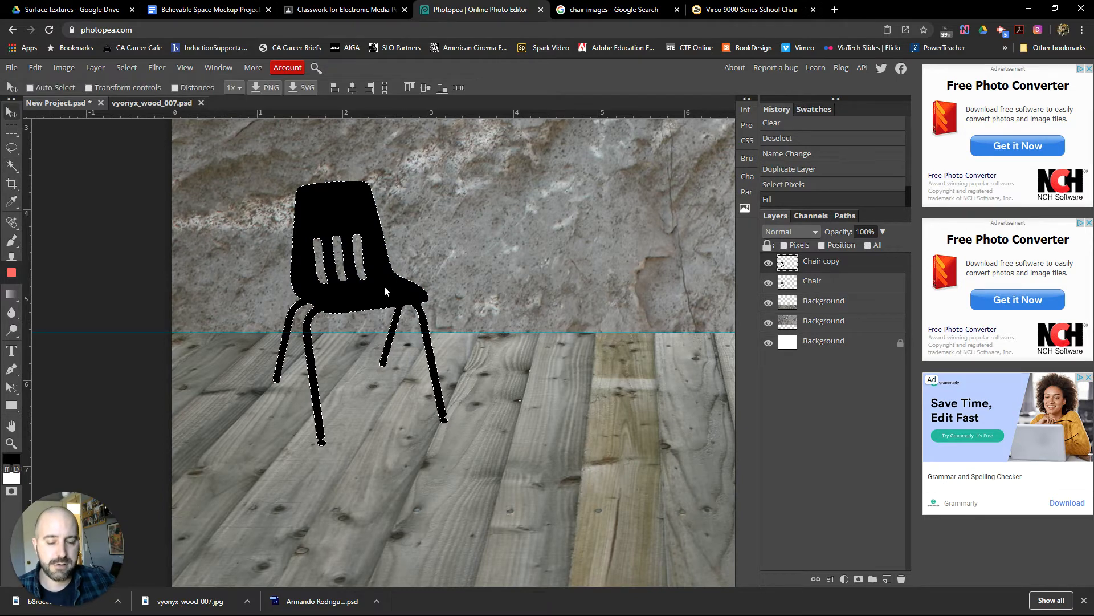
key(ctrl+d)
- Move the black chair silhouette beside the navy chair, on its right, and rotate it 180°
drag(385, 286, 378, 375)
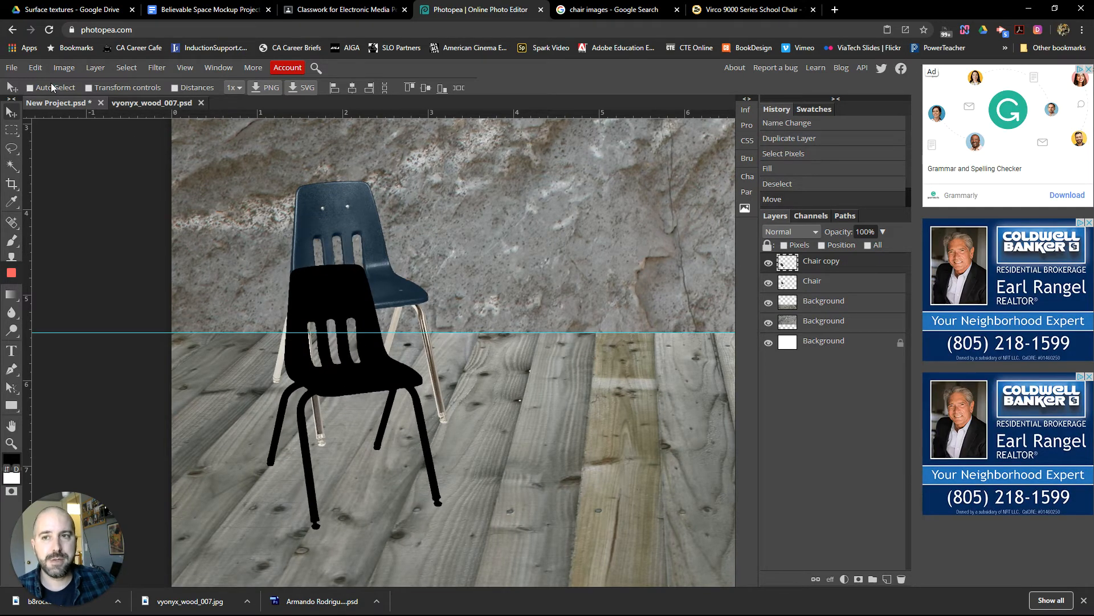
click(35, 68)
mouse_move(98, 335)
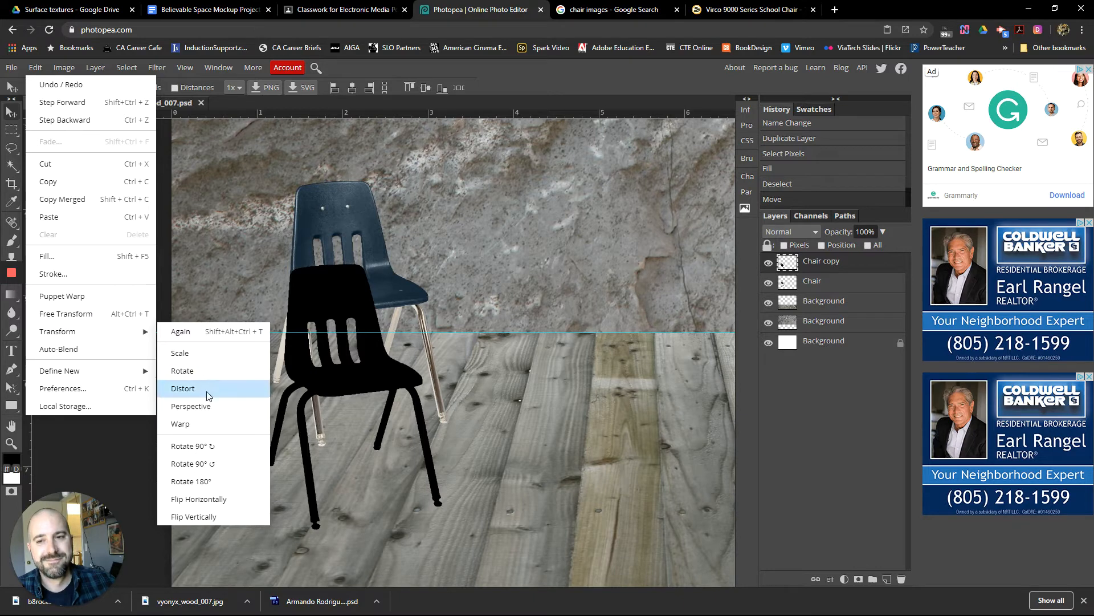
click(299, 289)
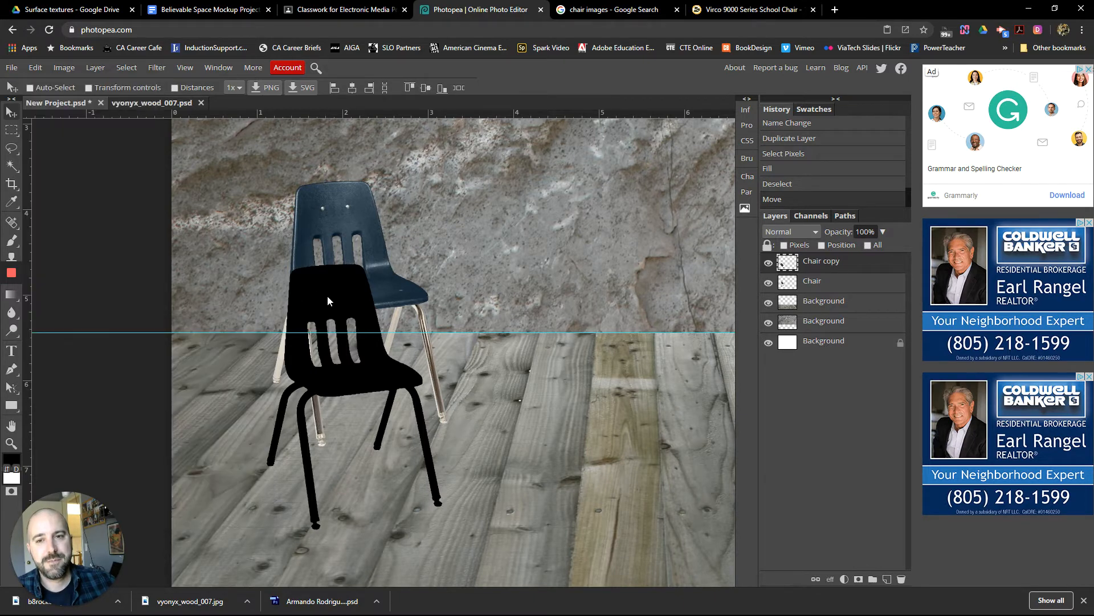
drag(327, 296, 486, 189)
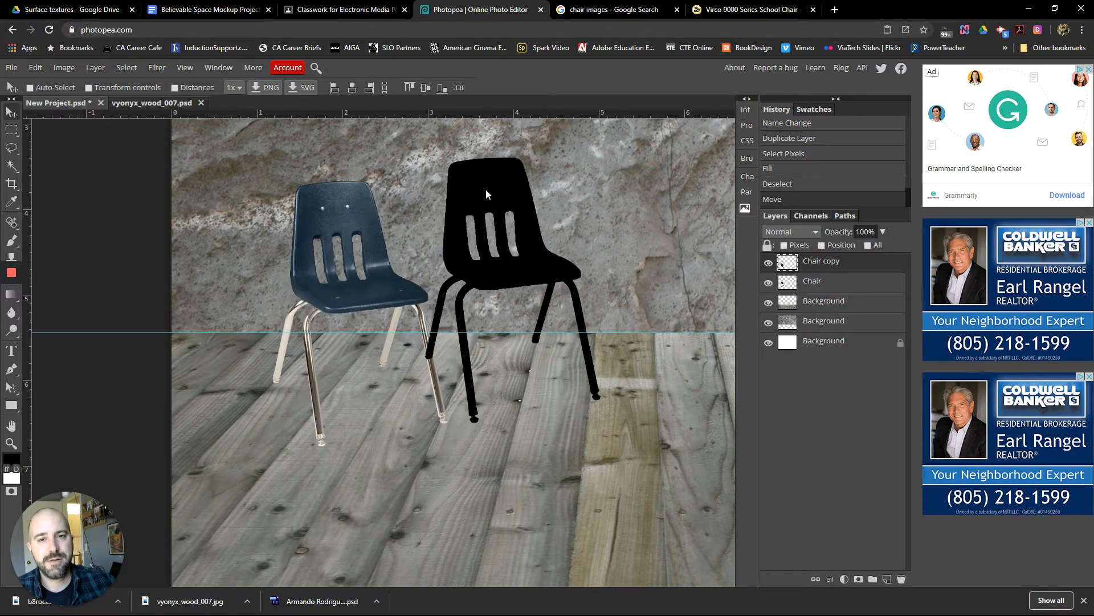
click(36, 67)
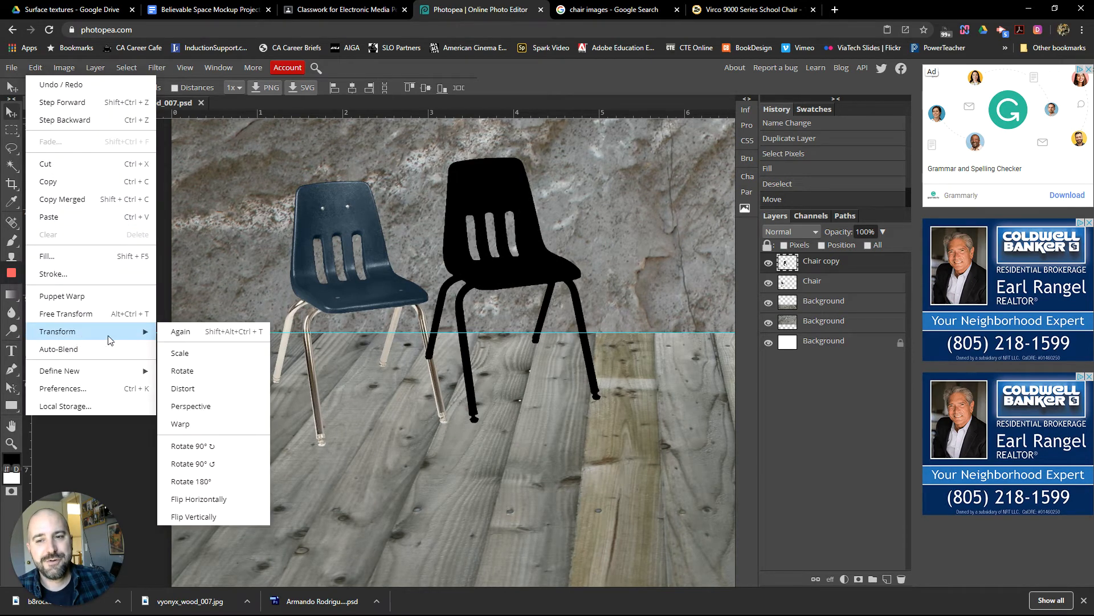
click(186, 482)
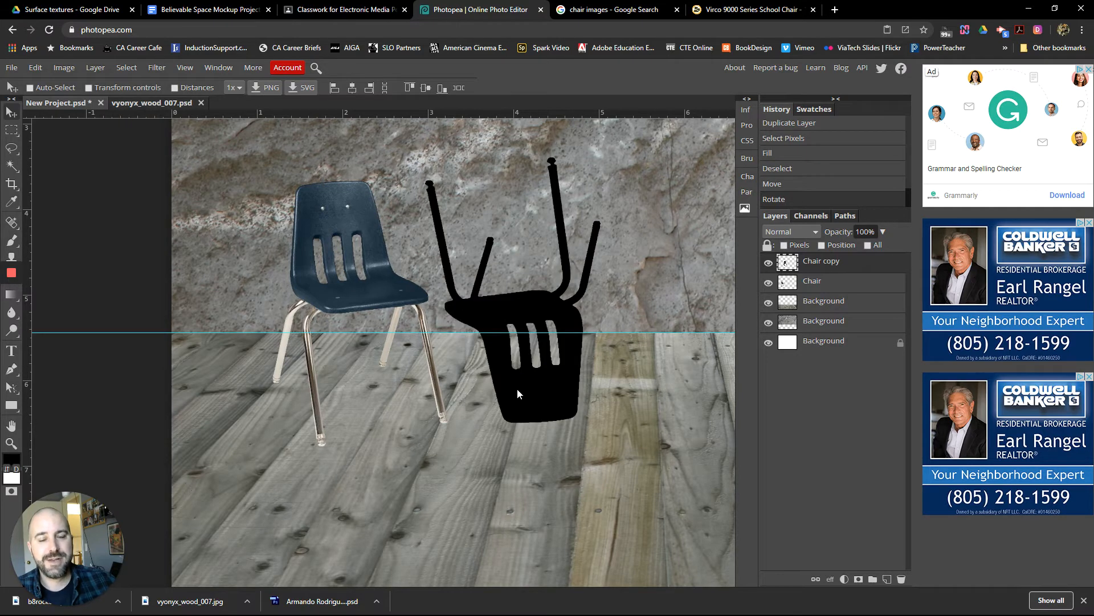
- Position the upside-down black silhouette on the floor below the navy chair, with its legs reaching up to the chair's feet
drag(517, 389, 379, 514)
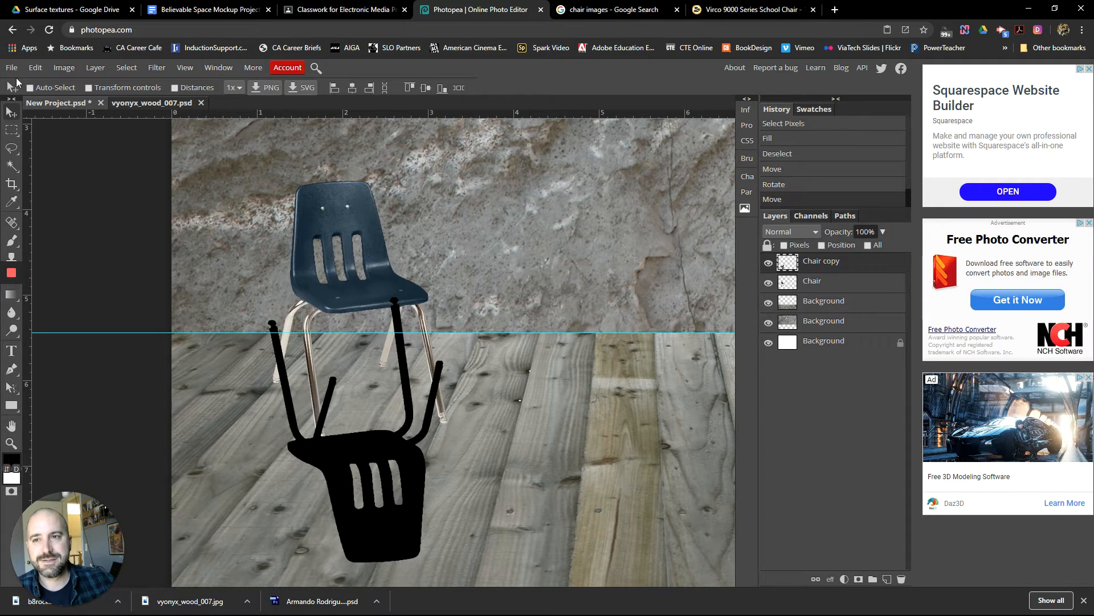
click(36, 67)
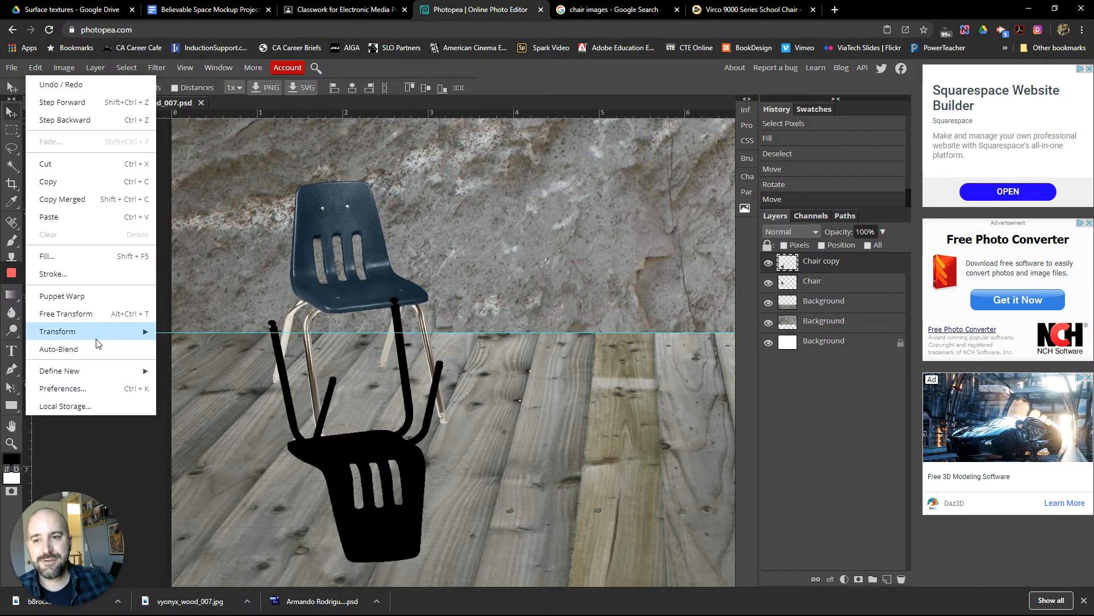
mouse_move(95, 336)
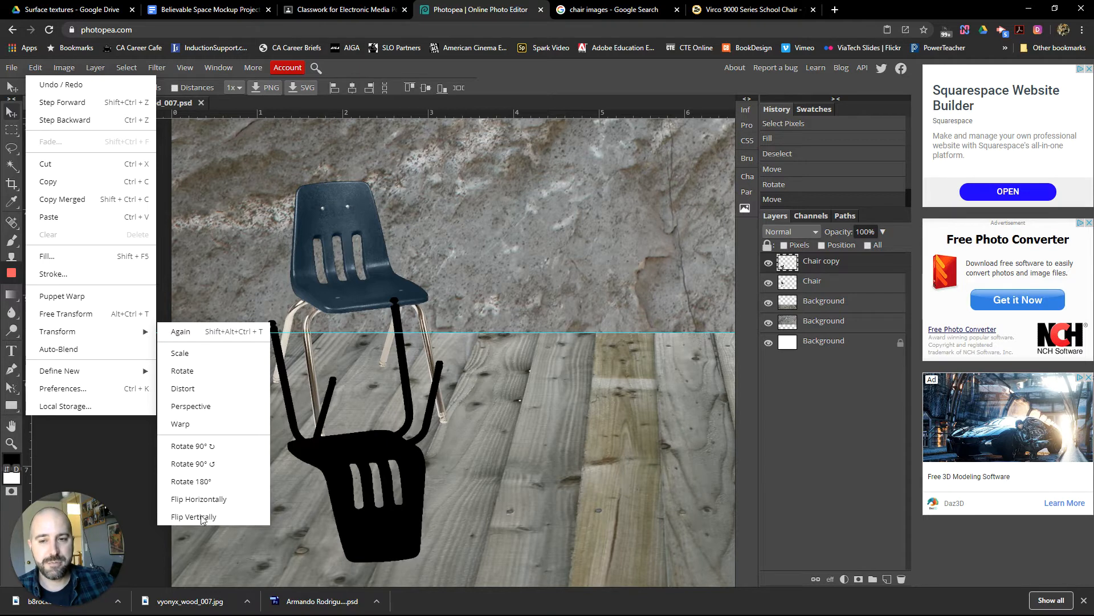
click(439, 457)
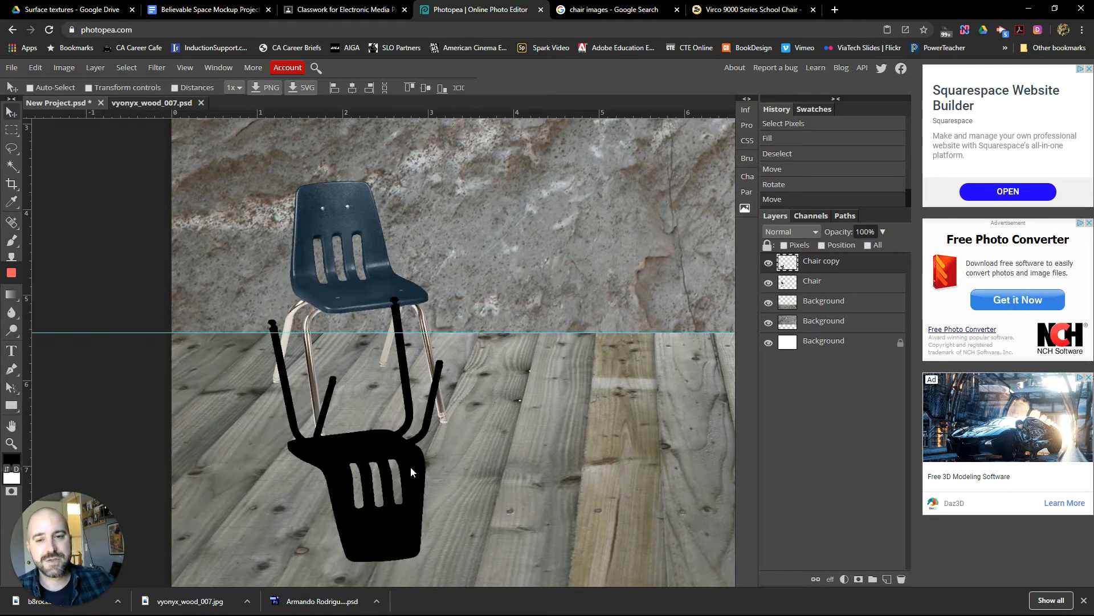
drag(411, 466, 398, 528)
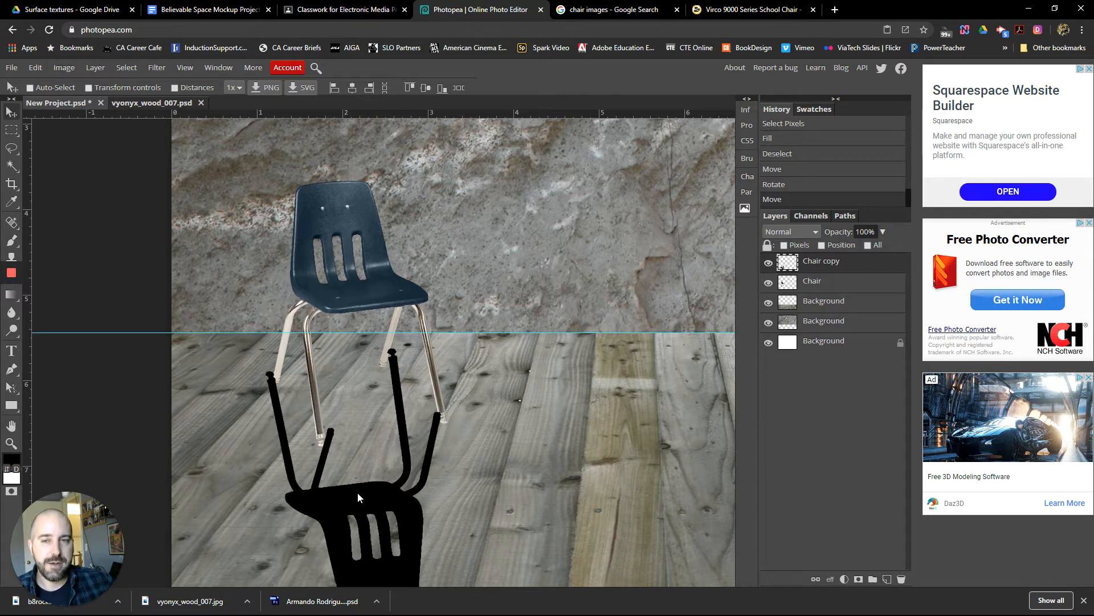
- Apply a Gaussian Blur with a 19 px radius to the black chair silhouette on the floor
click(159, 67)
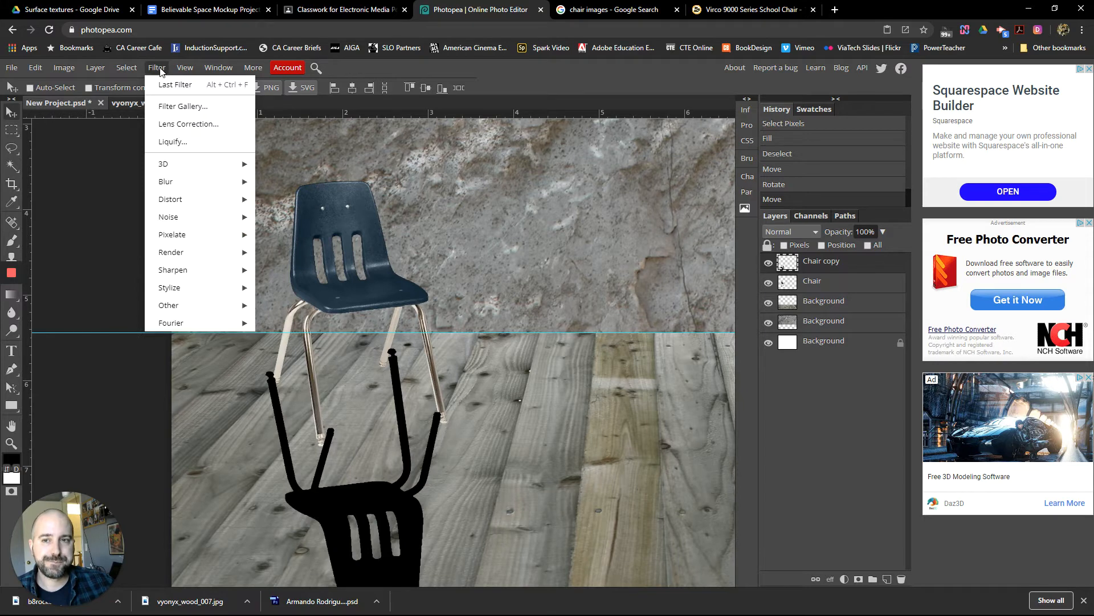
mouse_move(183, 183)
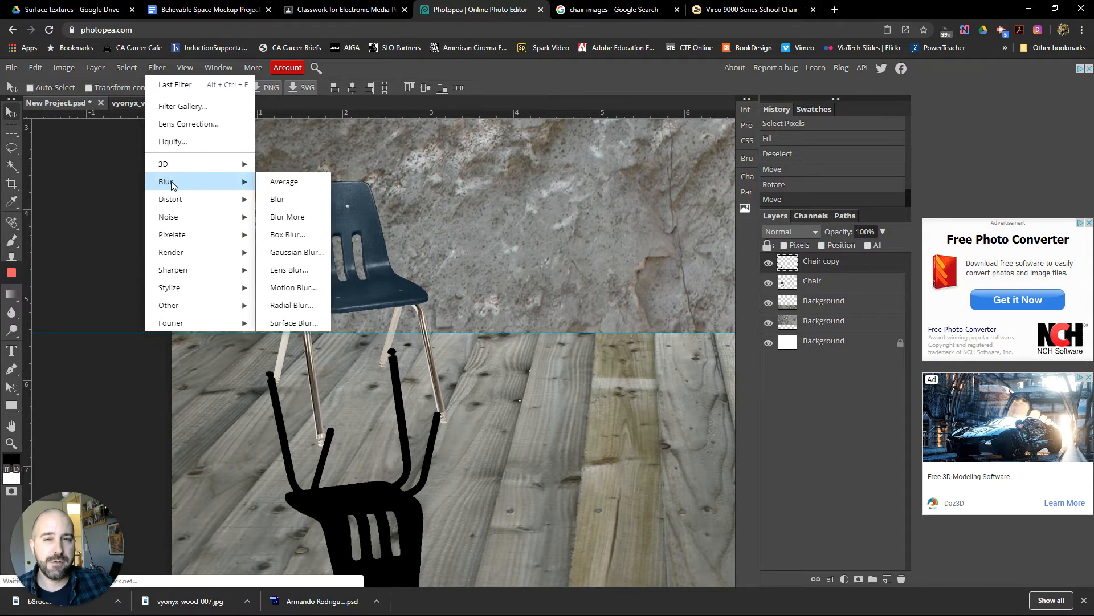
click(290, 256)
drag(225, 152, 515, 142)
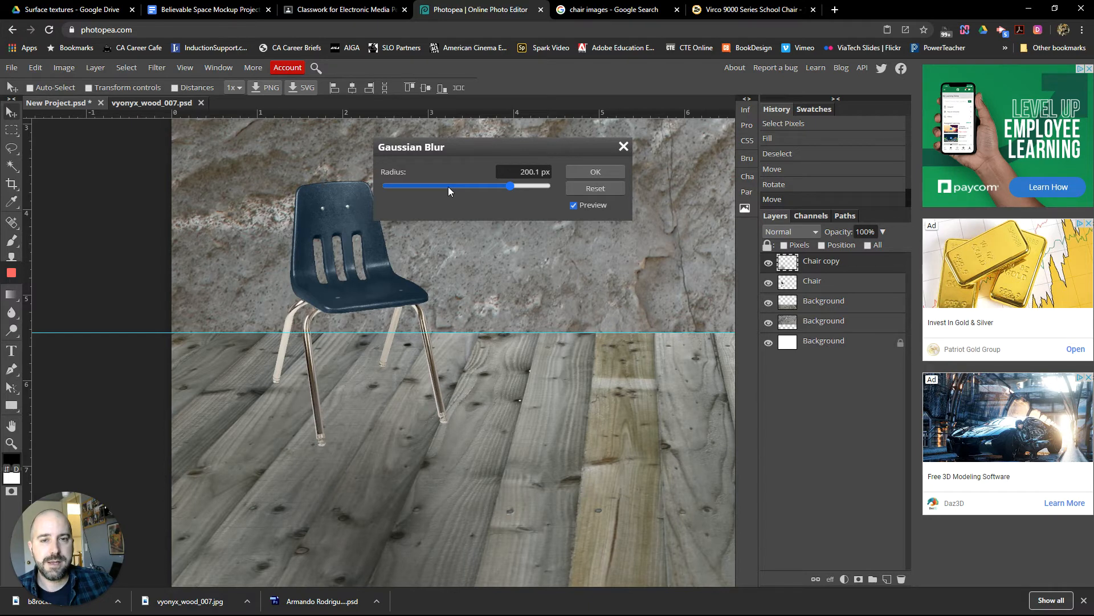
click(448, 187)
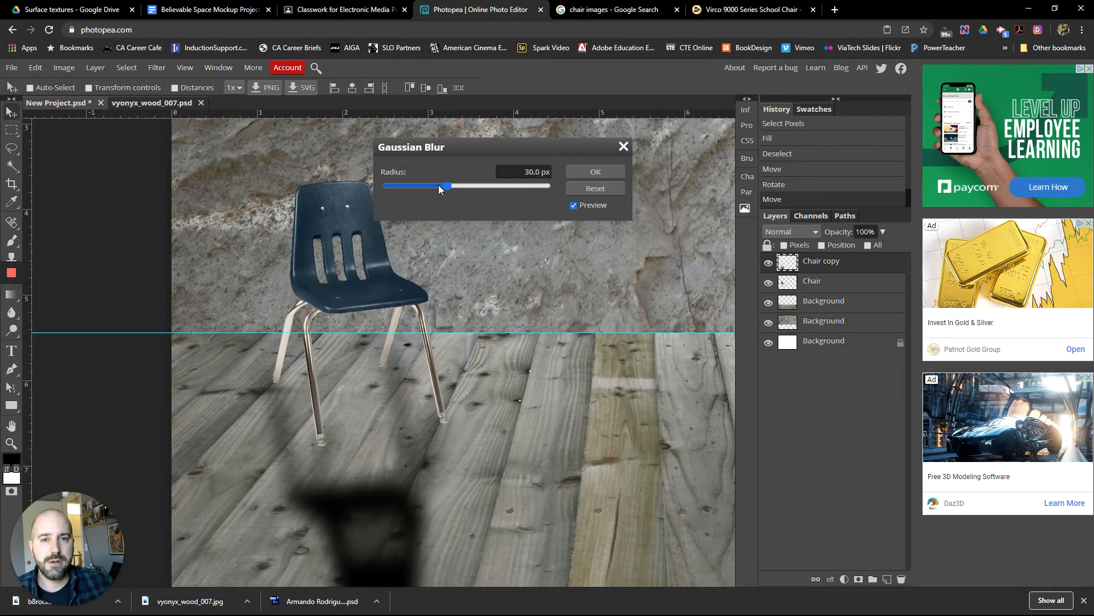
click(439, 187)
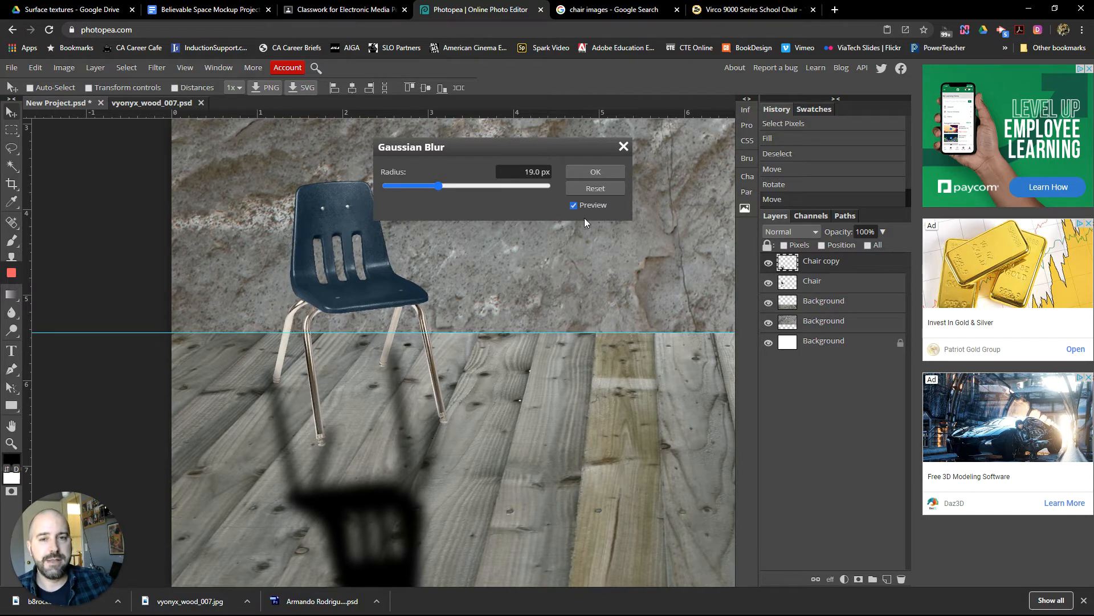
click(598, 172)
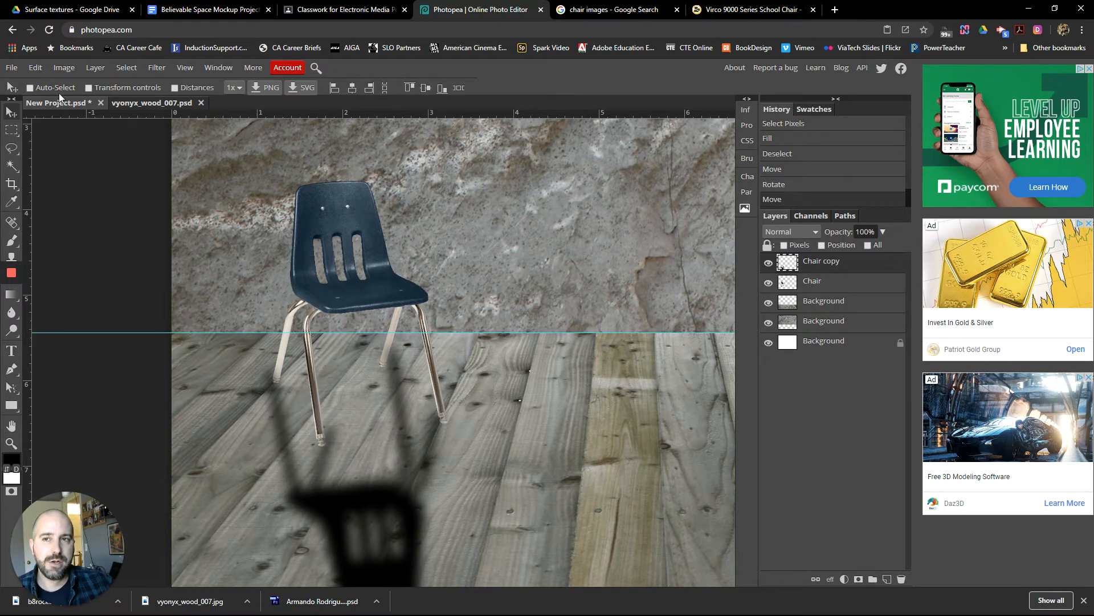
- Apply a Perspective transform to the blurred chair shadow, flaring it outward so its lower end is wider than the leg end
click(38, 69)
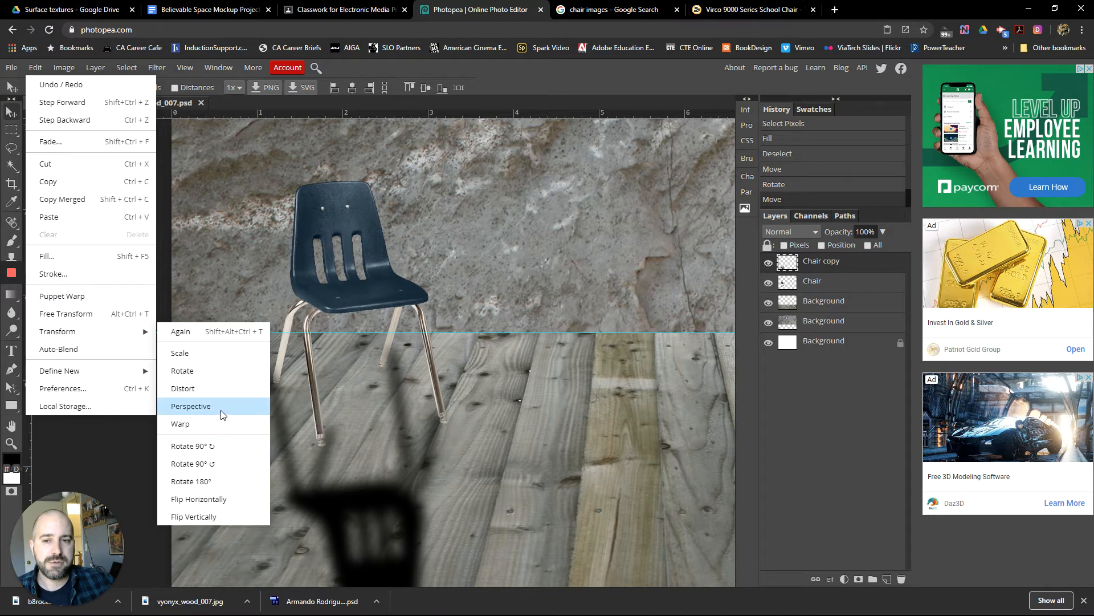
click(221, 409)
scroll(224, 409, down, 3)
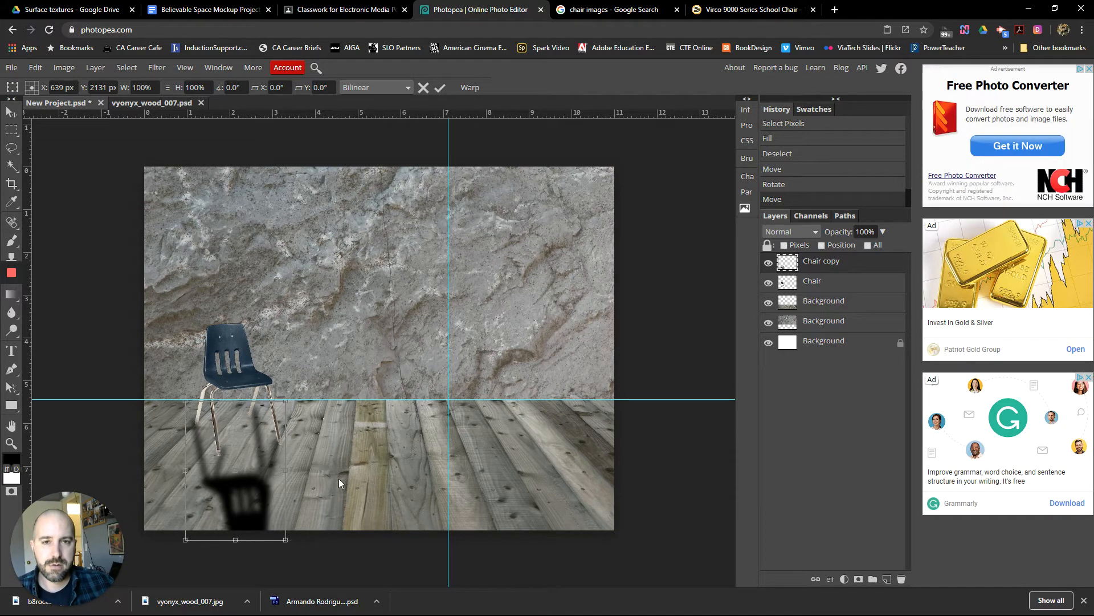
mouse_move(474, 10)
mouse_down()
mouse_move(504, 9)
mouse_move(494, 8)
mouse_up()
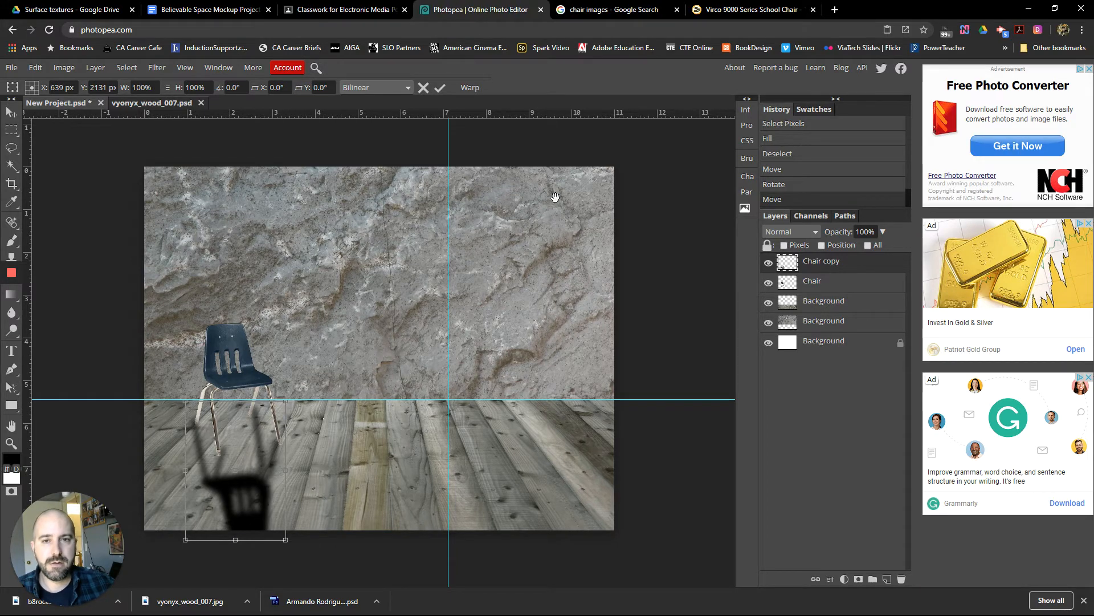
key(ctrl+plus)
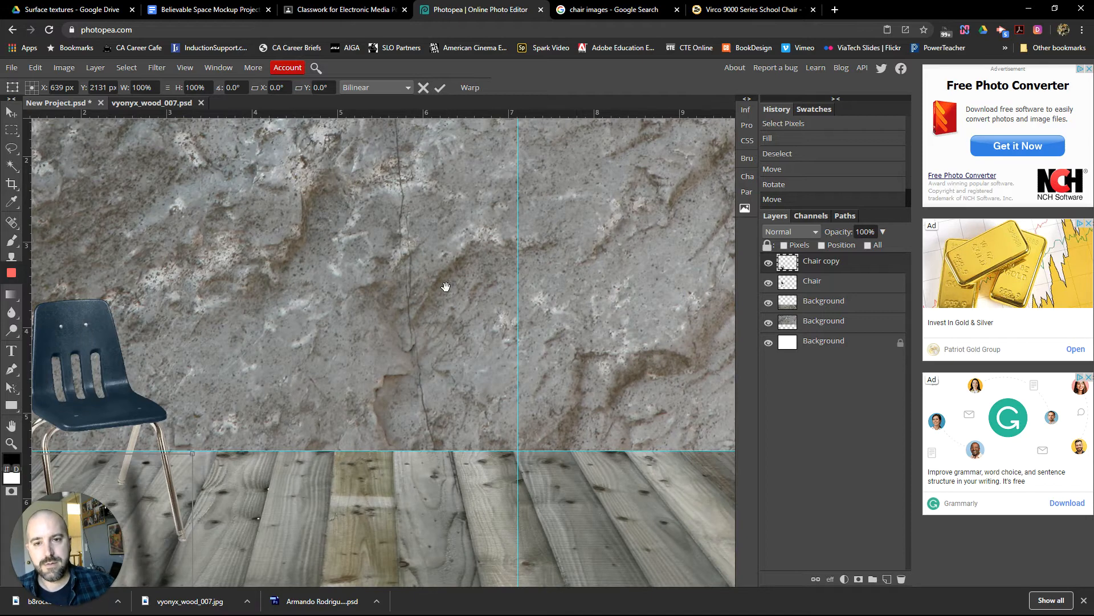
drag(306, 409, 591, 156)
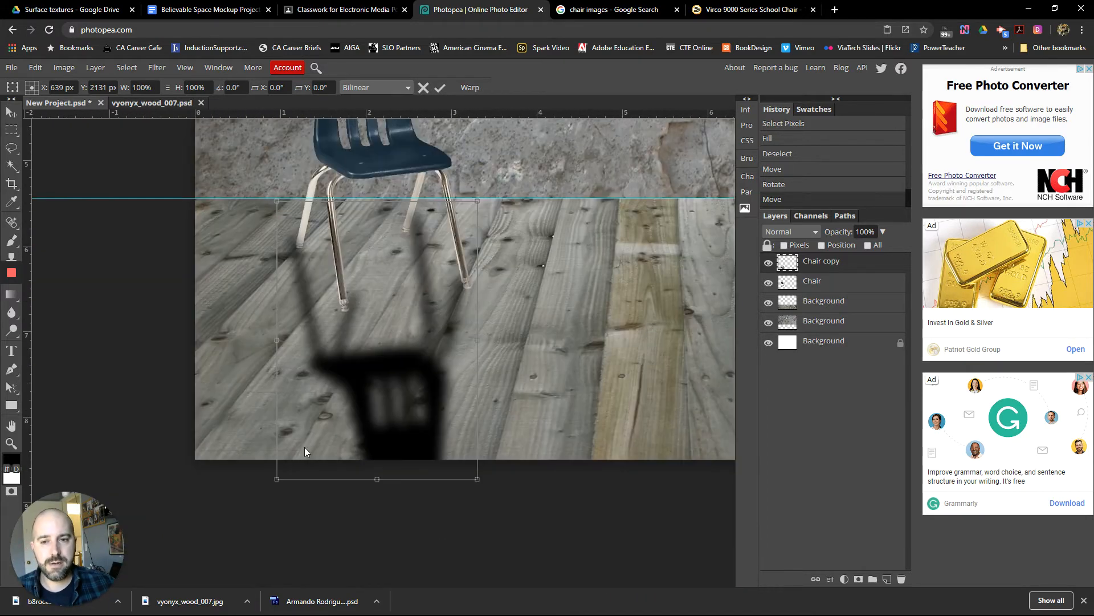
drag(274, 479, 164, 450)
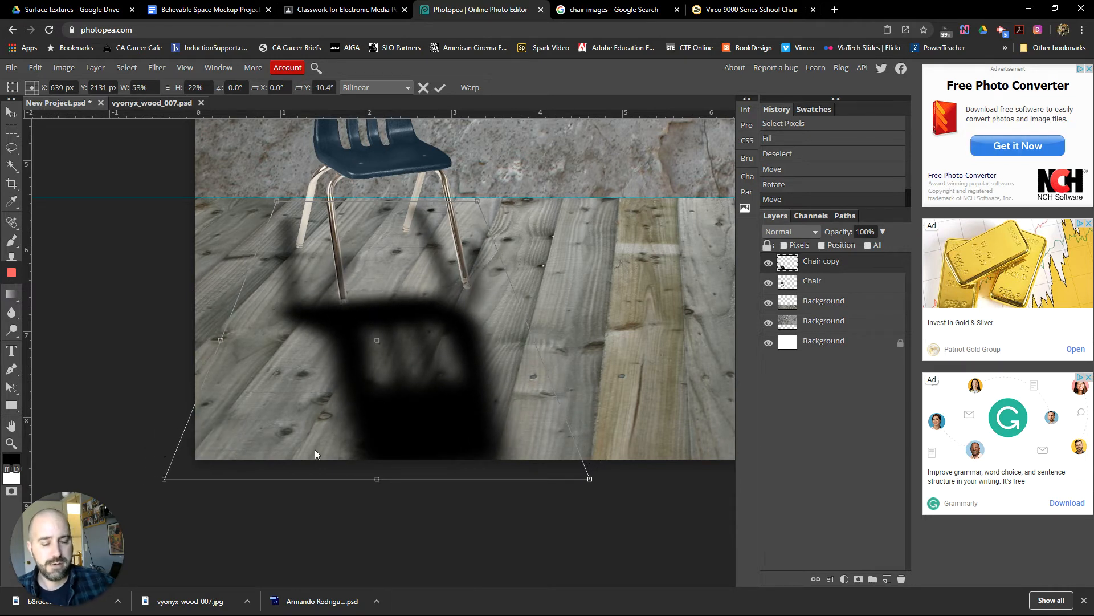
- Scale the flared shadow to 77% with Free Transform and reposition it at the navy chair's feet
click(35, 67)
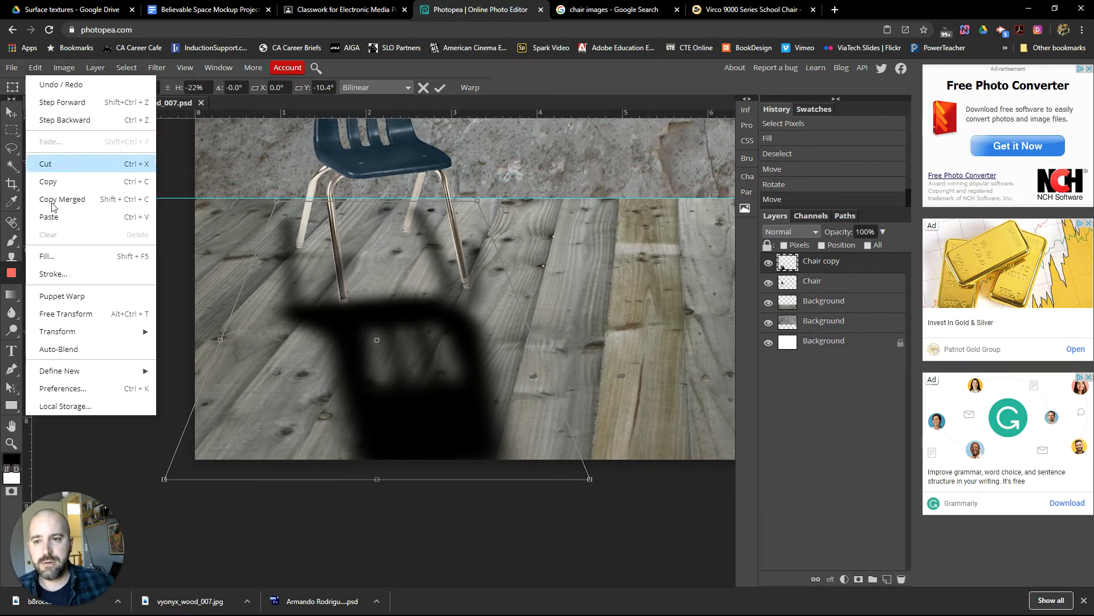
click(85, 314)
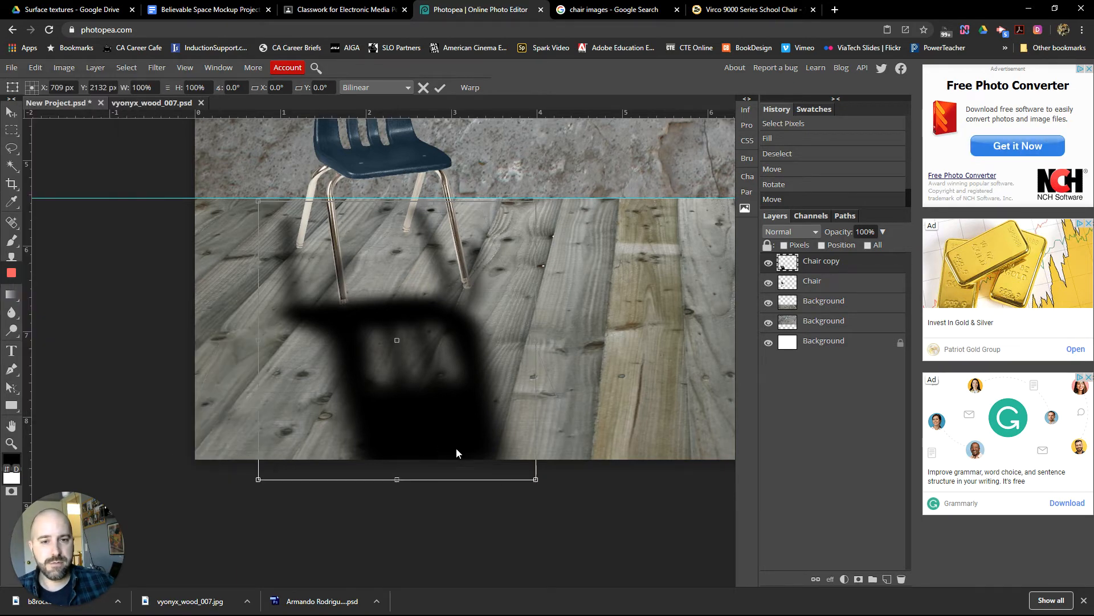
drag(535, 479, 472, 413)
drag(404, 369, 430, 398)
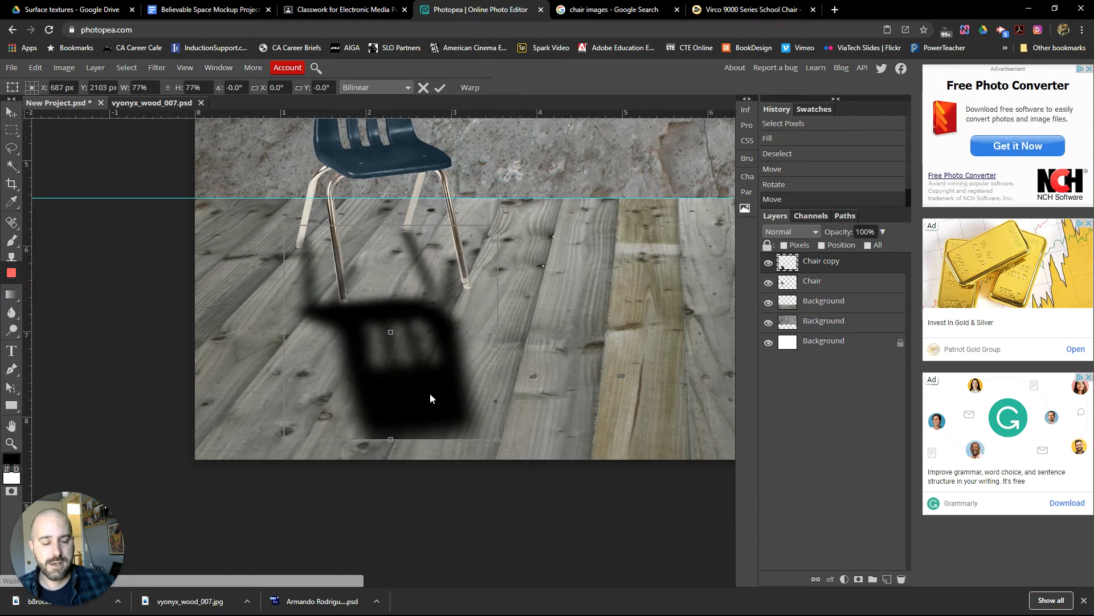
key(Return)
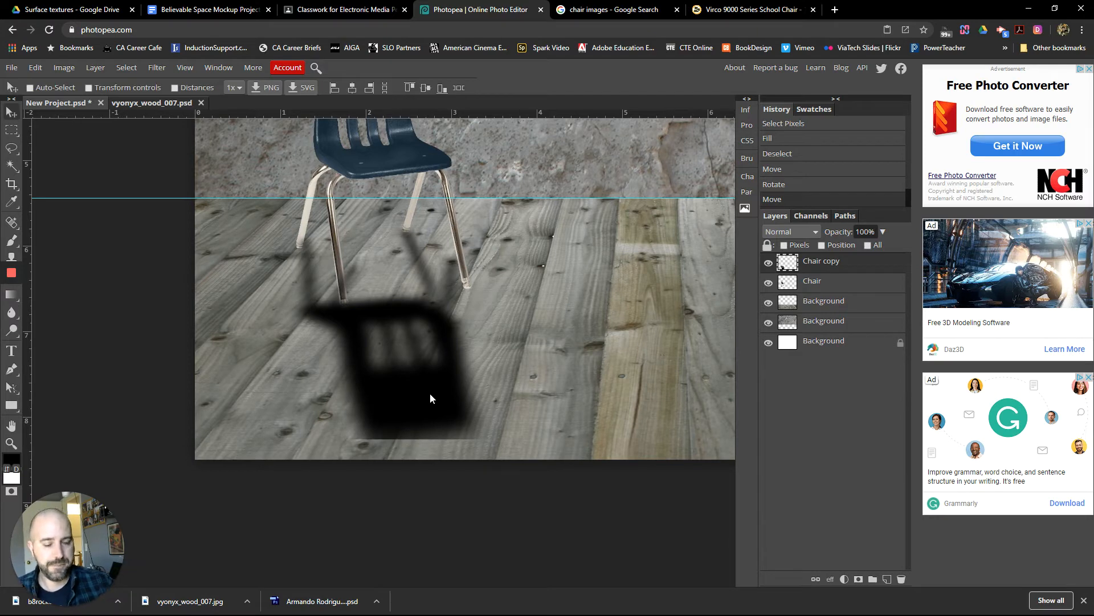
- Place the Chair copy layer beneath the Chair layer and nudge the shadow slightly down on the floor
key(ctrl+minus)
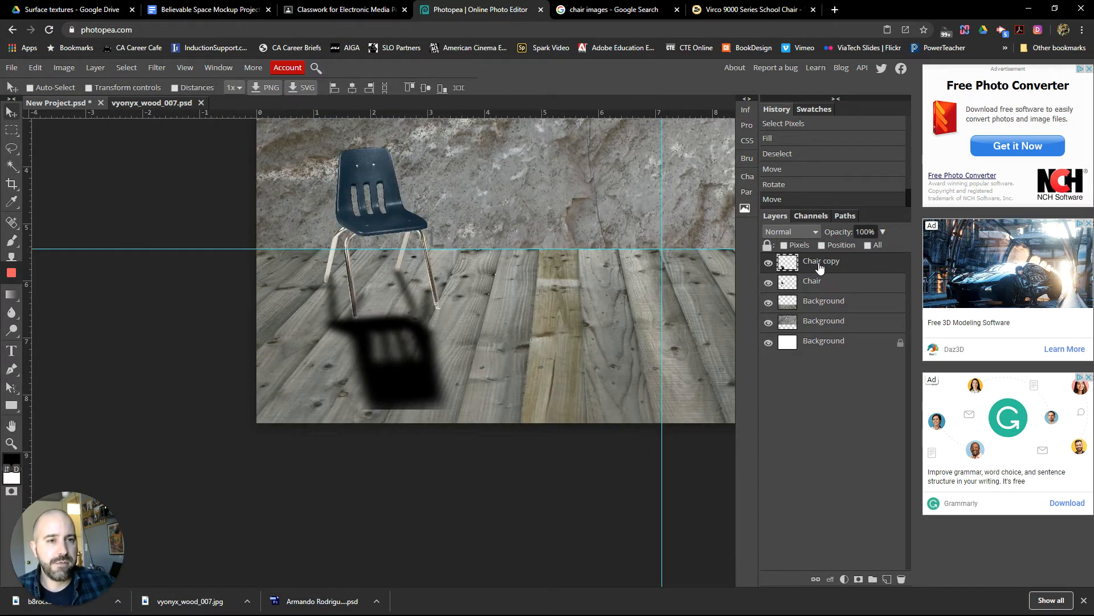
mouse_move(824, 268)
mouse_down()
mouse_move(836, 299)
mouse_move(828, 286)
mouse_up()
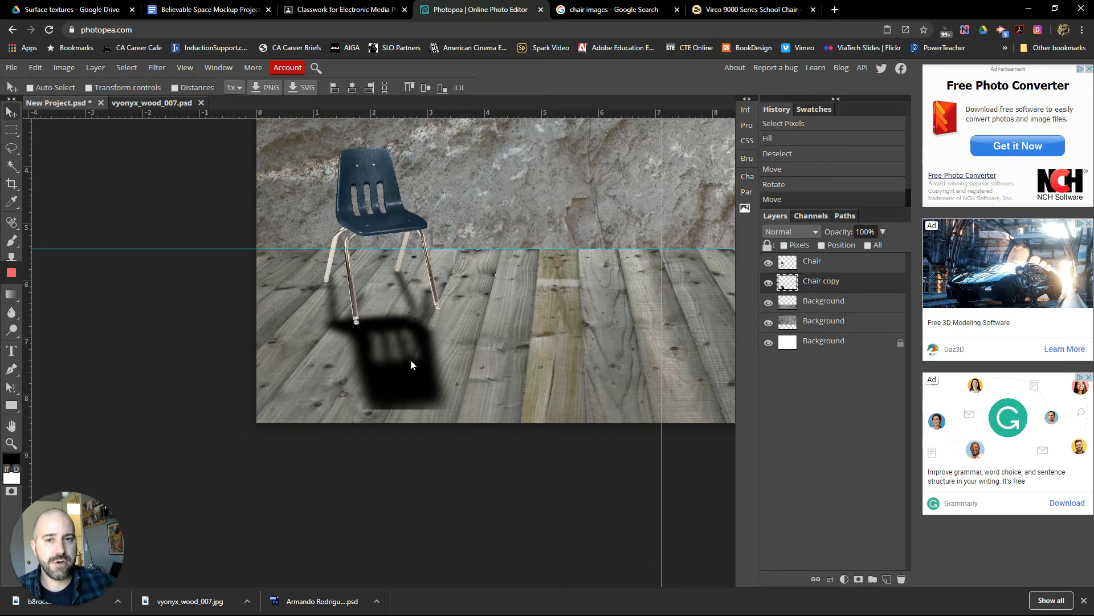
mouse_move(411, 361)
mouse_down()
mouse_move(421, 362)
mouse_move(412, 363)
mouse_up()
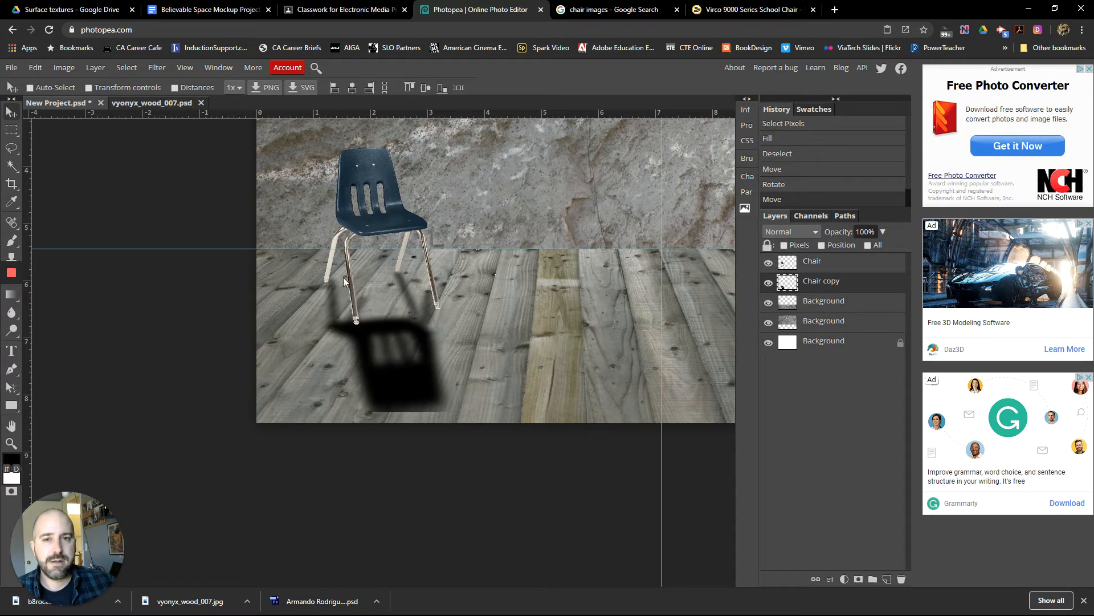
click(34, 67)
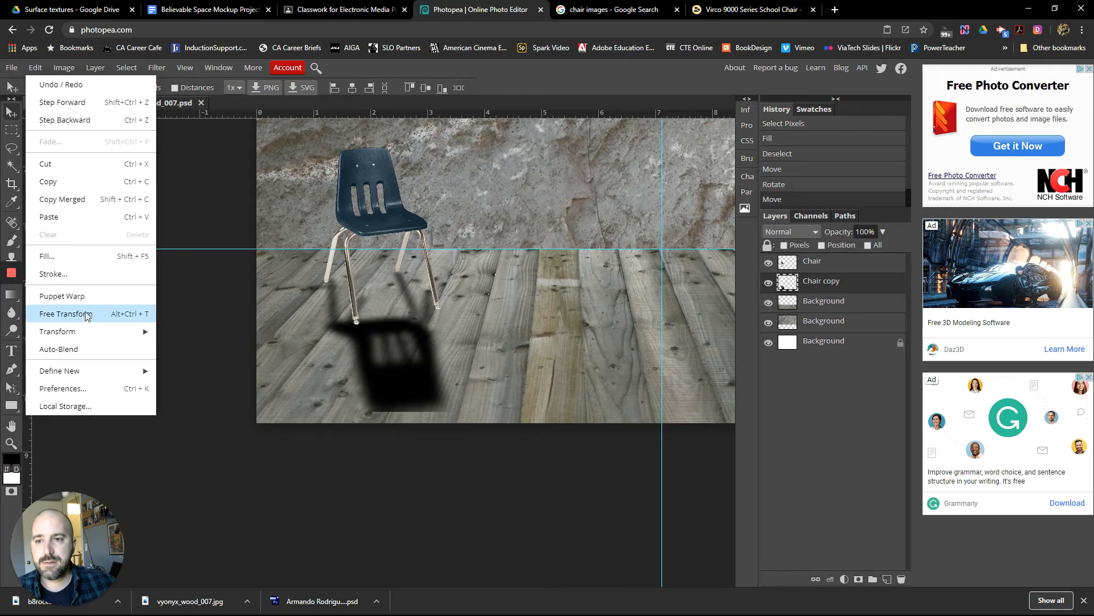
mouse_move(89, 329)
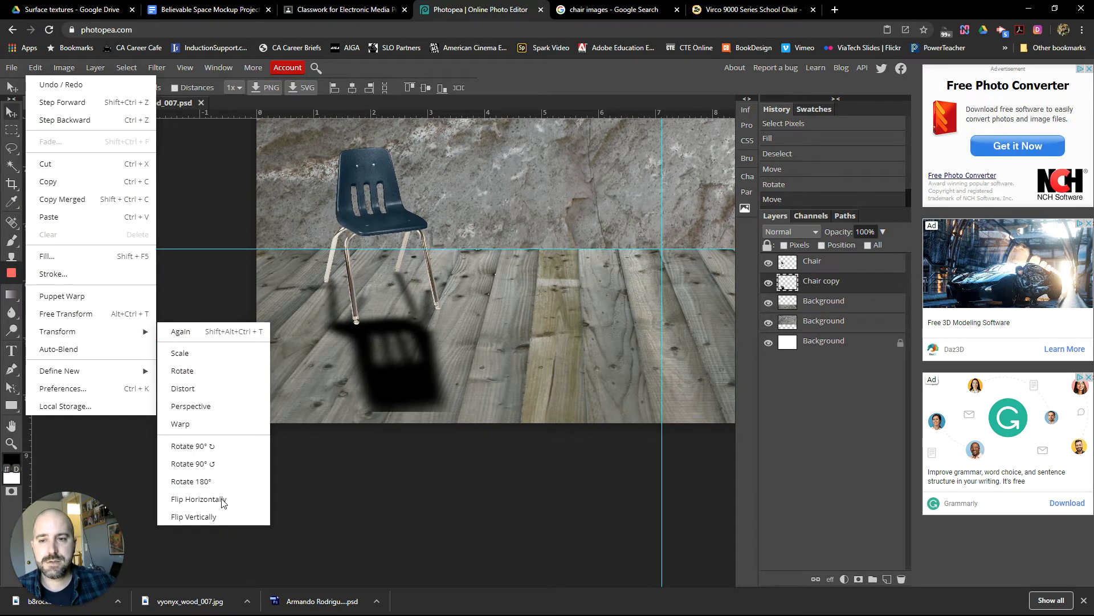
click(384, 481)
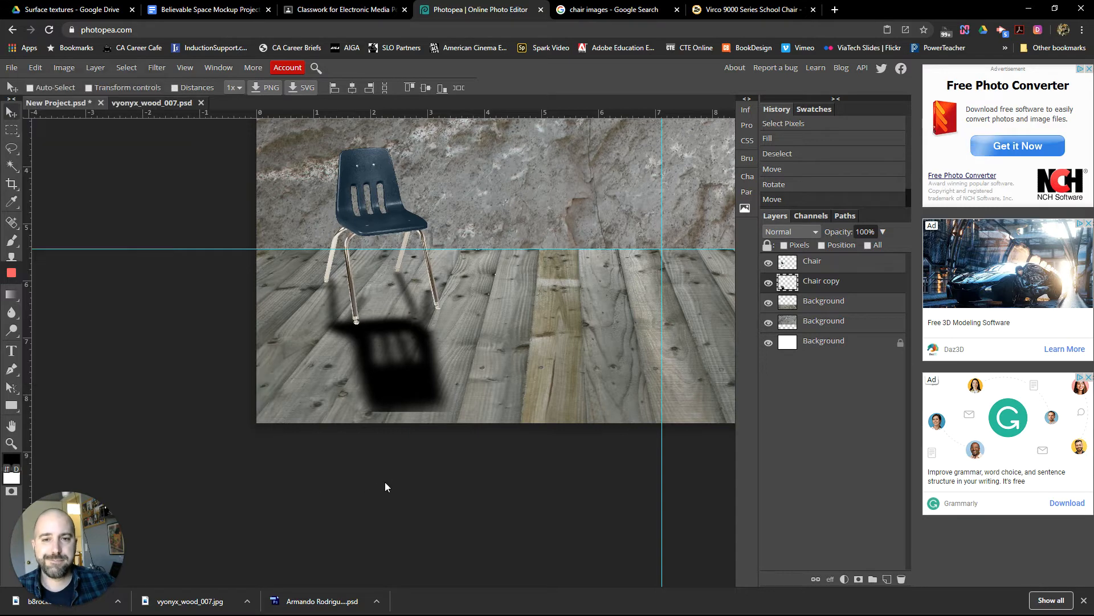
- Lower the opacity of the Chair copy shadow layer to 53%
drag(546, 282, 412, 349)
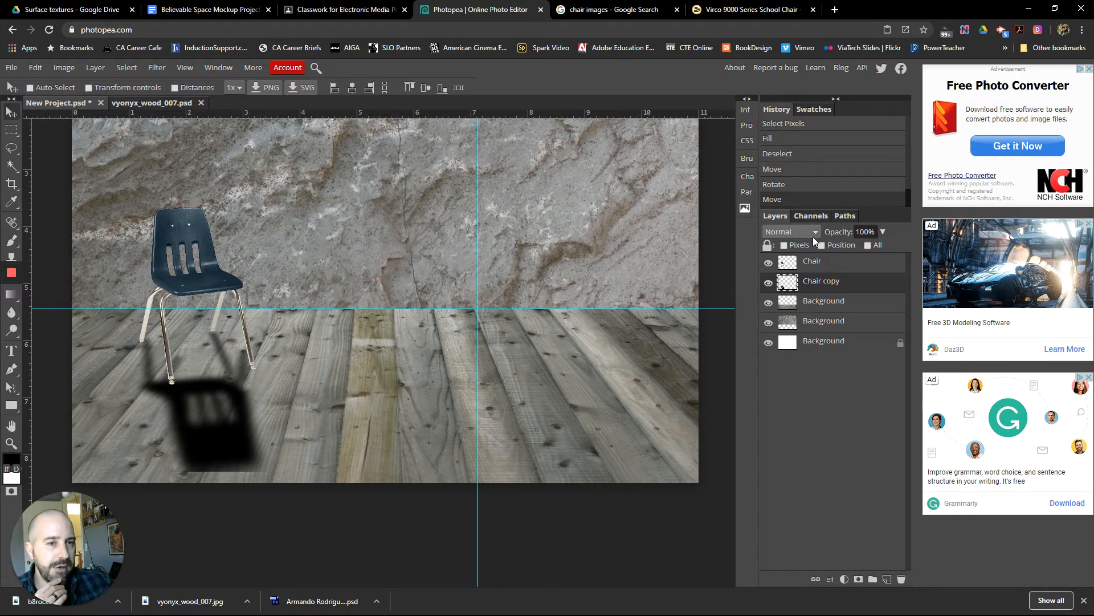
click(882, 232)
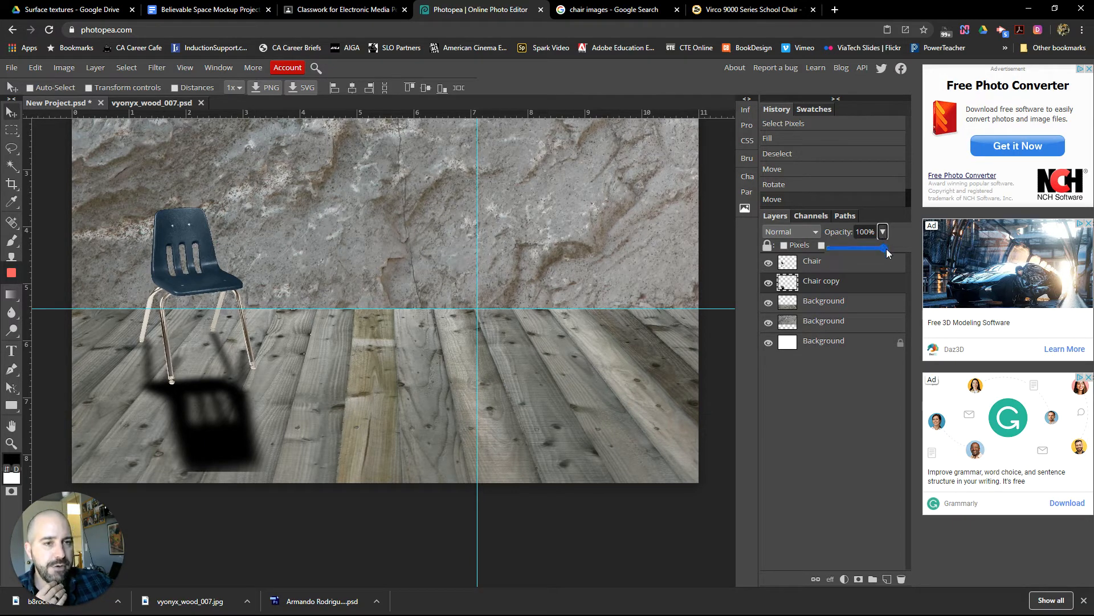
drag(883, 252, 859, 255)
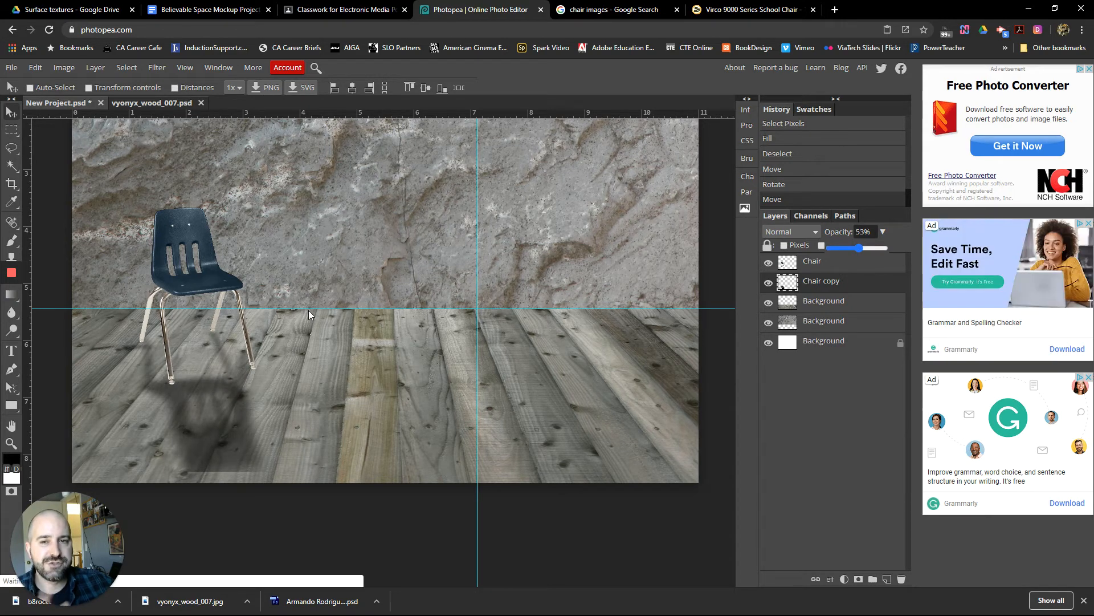
click(535, 358)
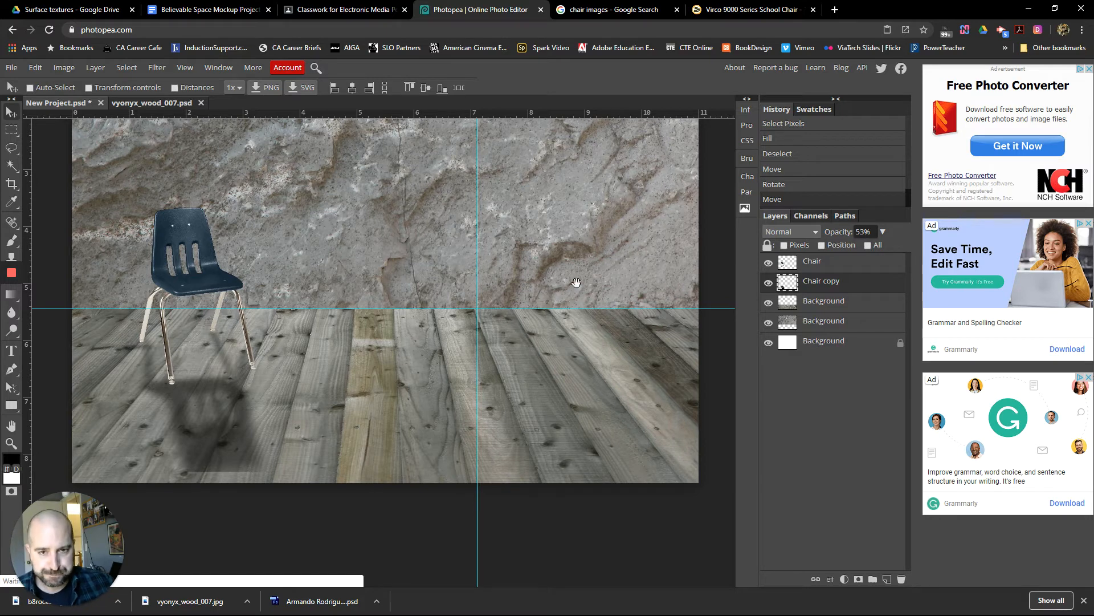
drag(579, 288, 608, 383)
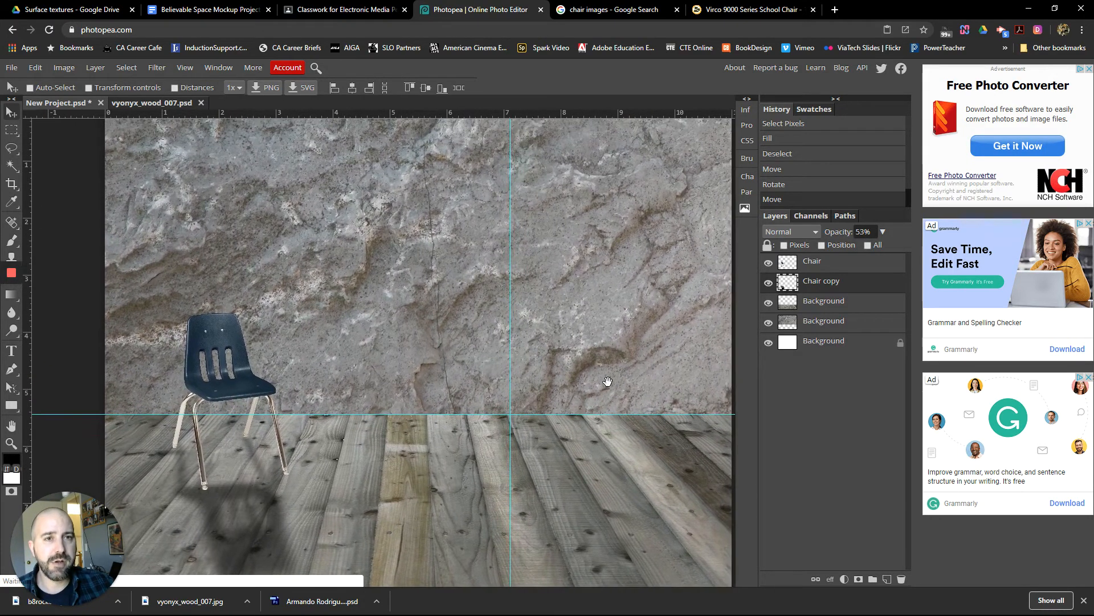
- Switch to the Google search page and search for images of "Dining table"
click(621, 11)
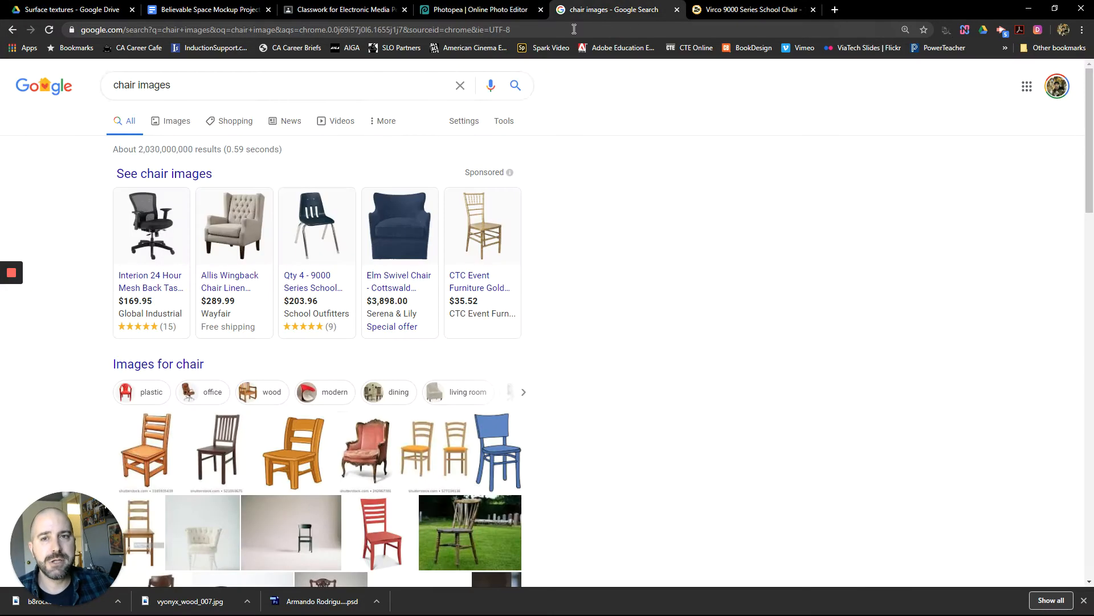
click(225, 85)
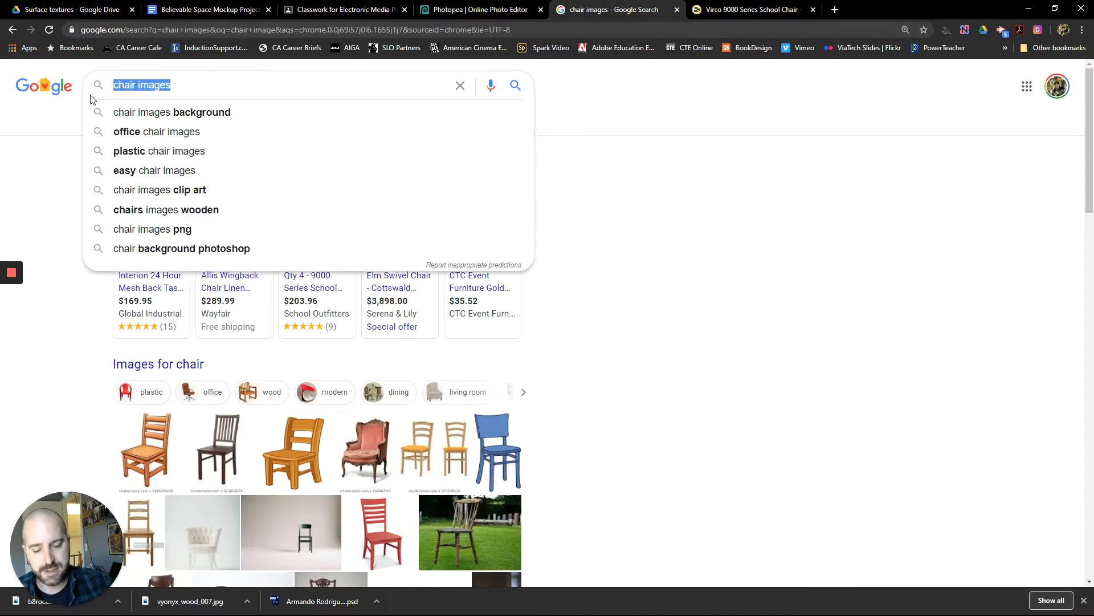
text(Dining table)
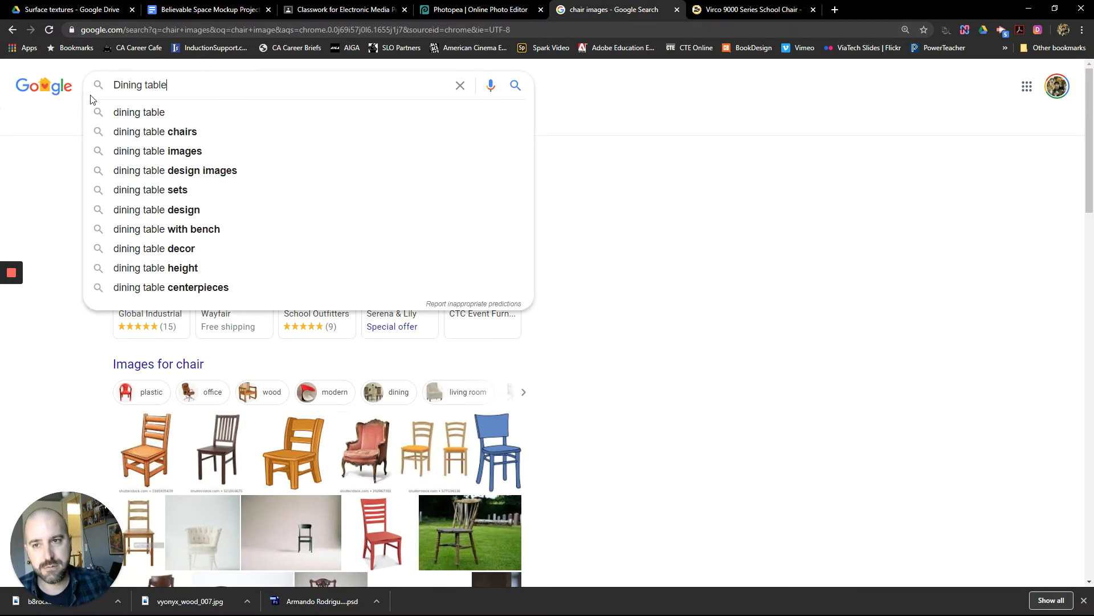
key(Return)
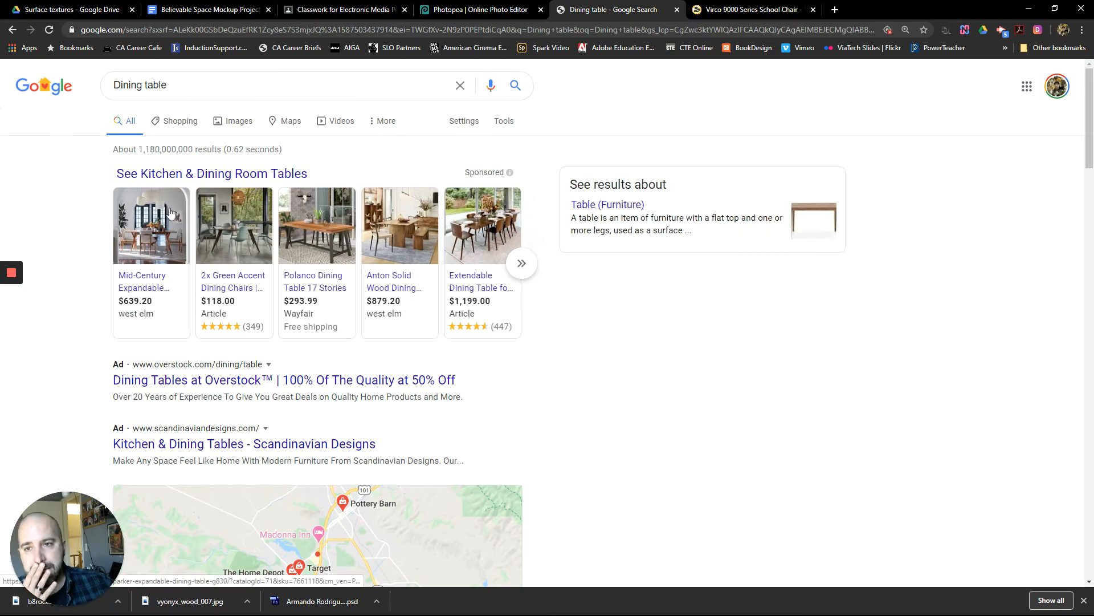
click(242, 125)
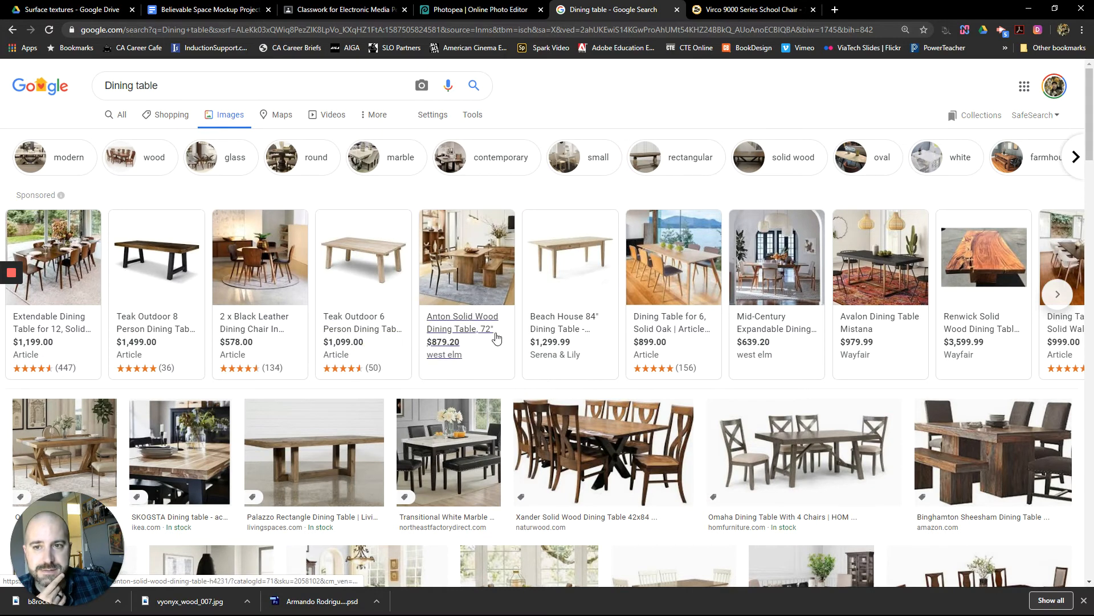
- Open the Teak Outdoor 8 Person dining table's product page, copy its main photo, and return to the Photopea mock-up
click(163, 256)
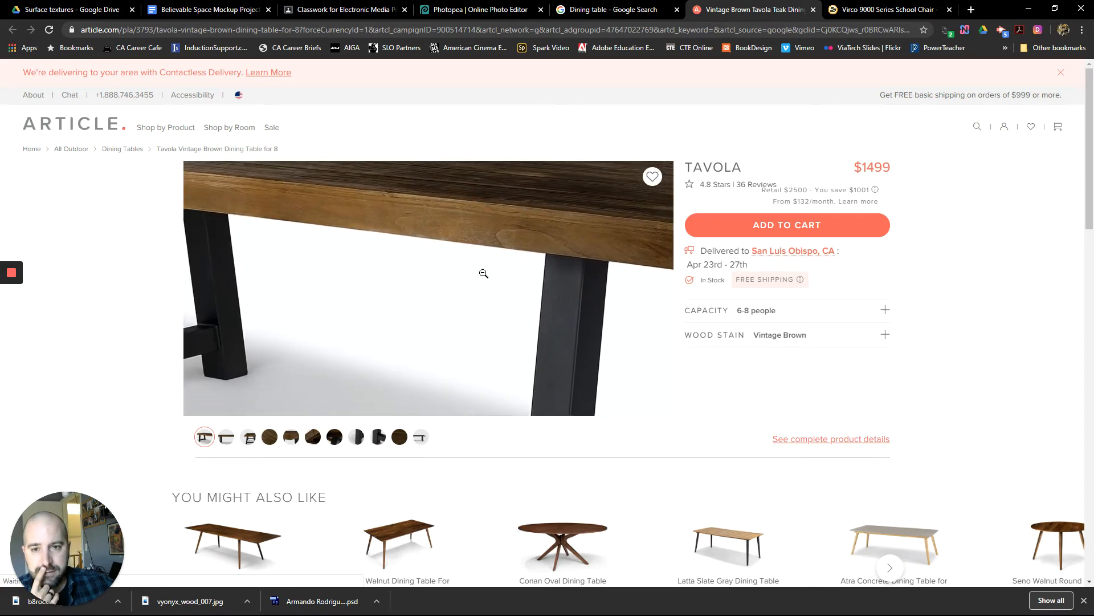
right_click(511, 324)
click(541, 358)
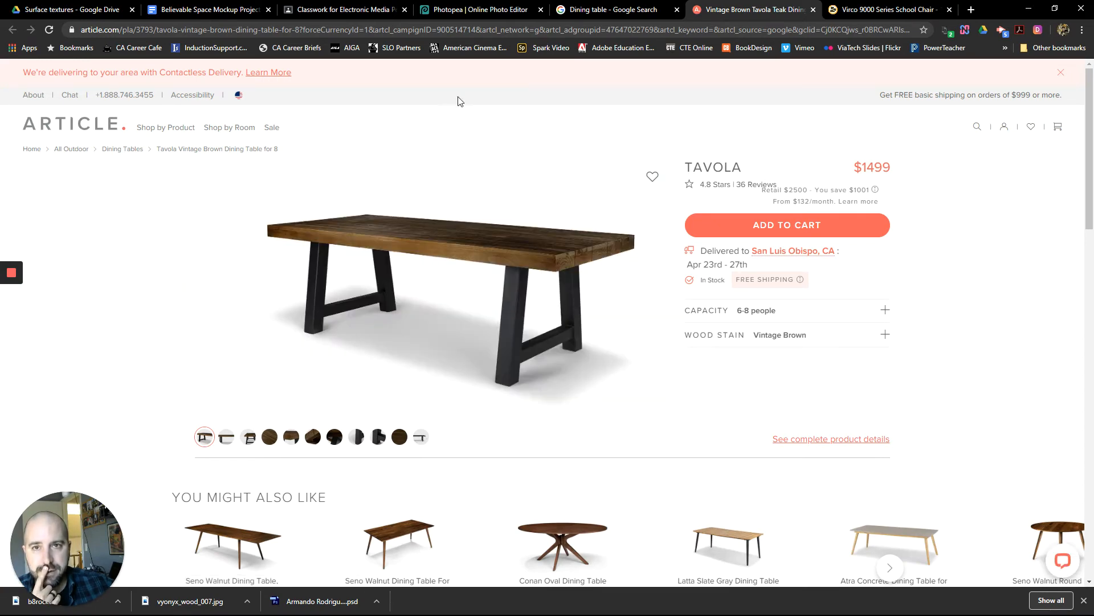
click(466, 9)
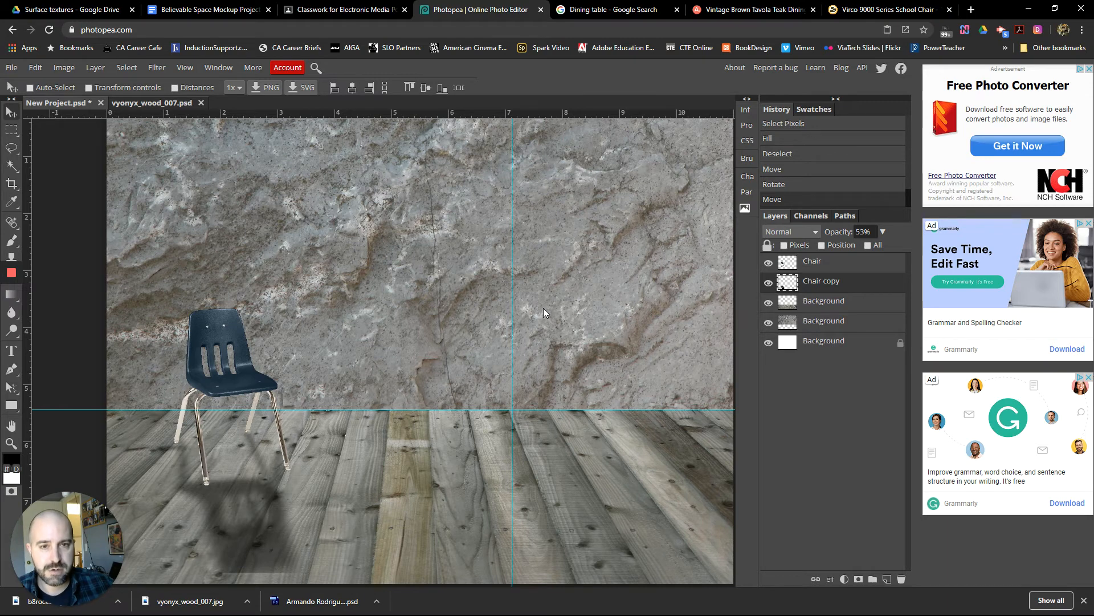
- Paste the dining table photo, scale it to 143%, and position it over the floor on the right side of the room
key(ctrl+v)
drag(579, 362, 625, 430)
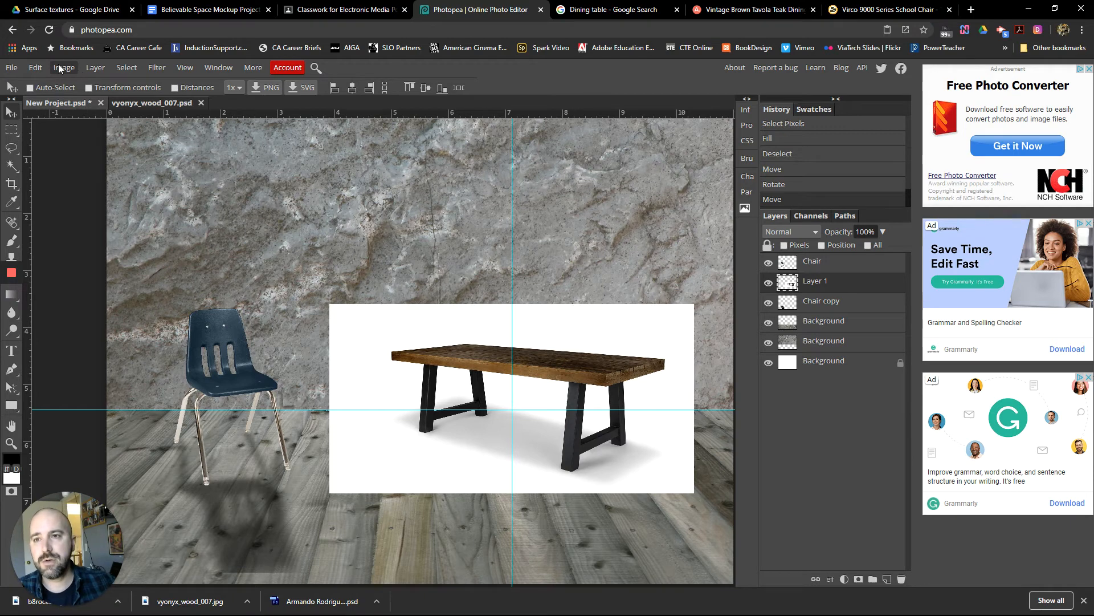
click(35, 68)
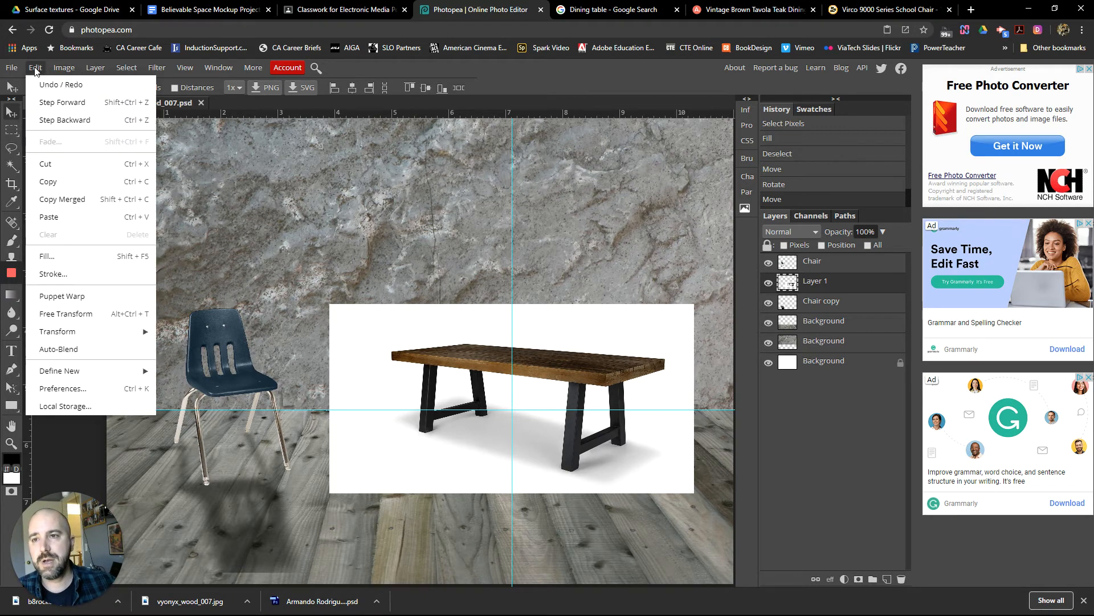
click(90, 314)
drag(329, 305, 172, 222)
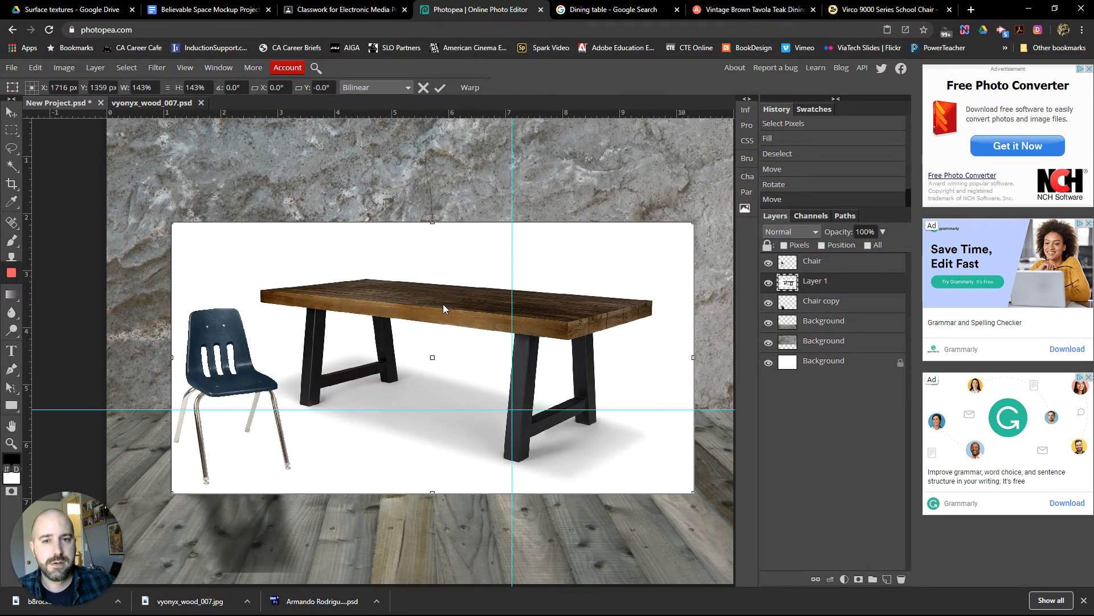
drag(443, 303, 525, 329)
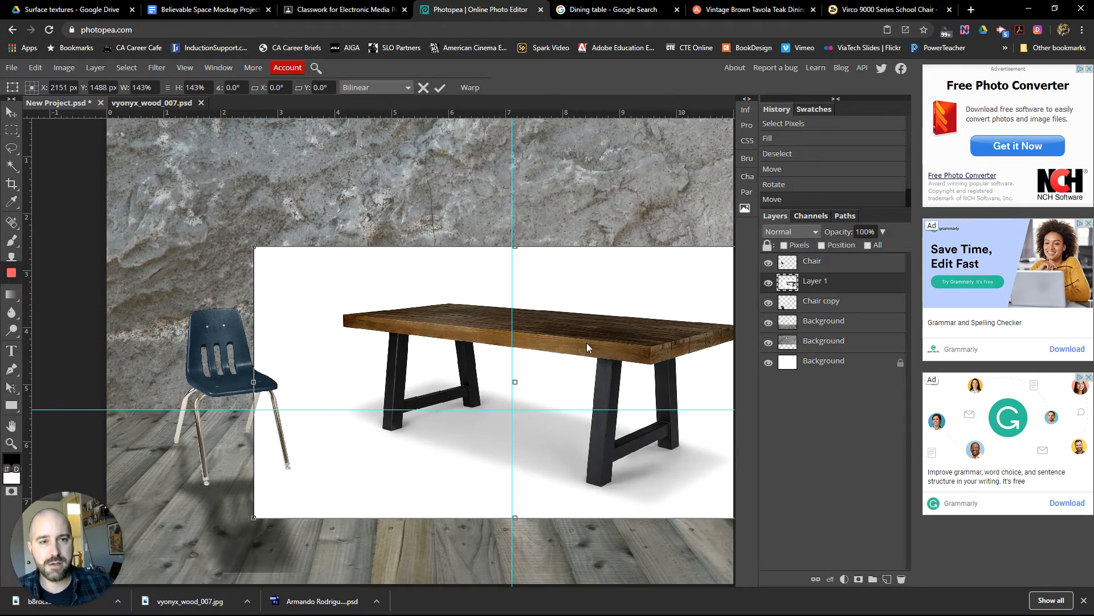
key(Return)
- Place Layer 1 above the Chair layer and select the table's white background and gray floor shadow with the Magic Wand
drag(814, 289, 815, 260)
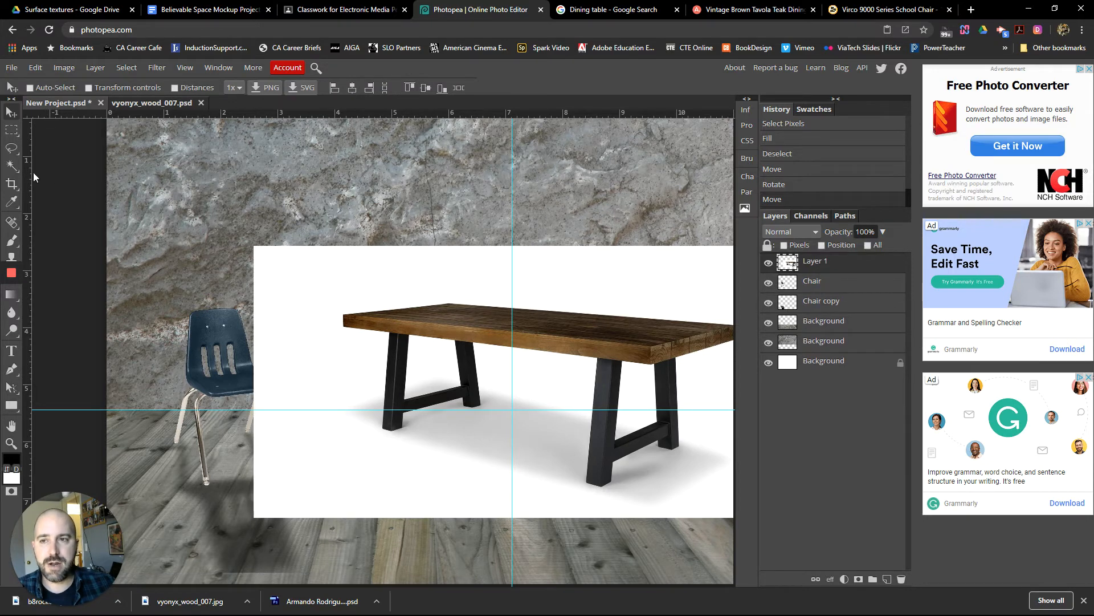
click(12, 166)
click(330, 267)
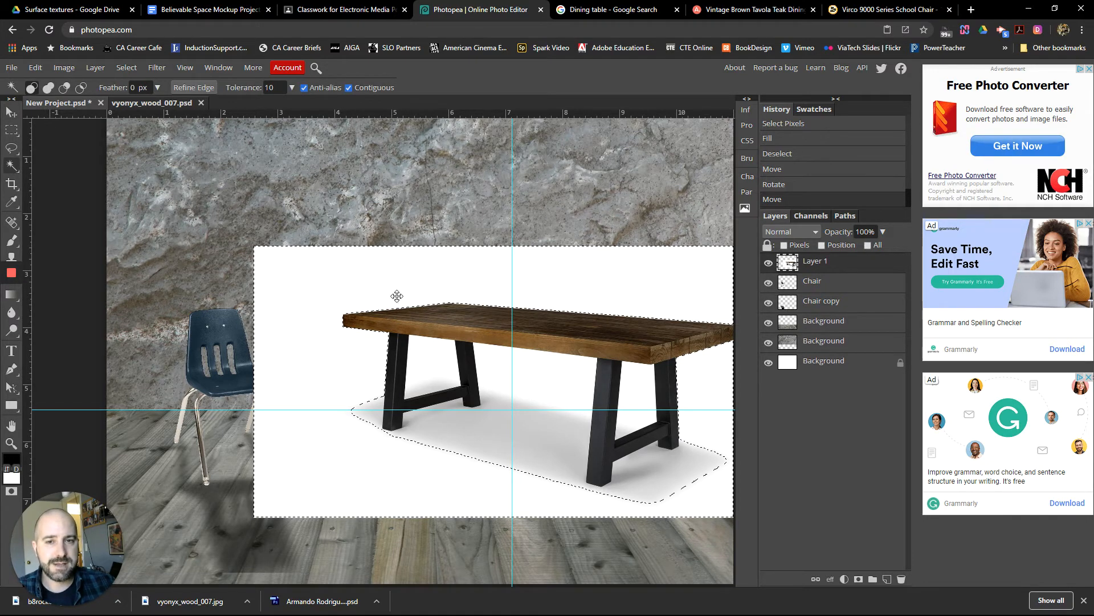
key(shift)
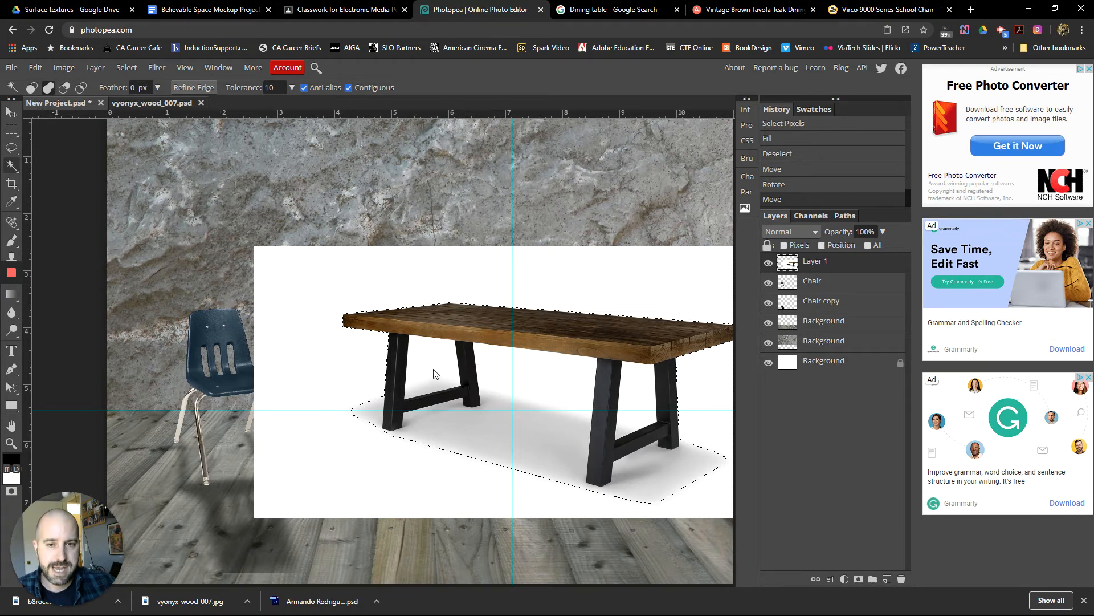
shift+click(584, 397)
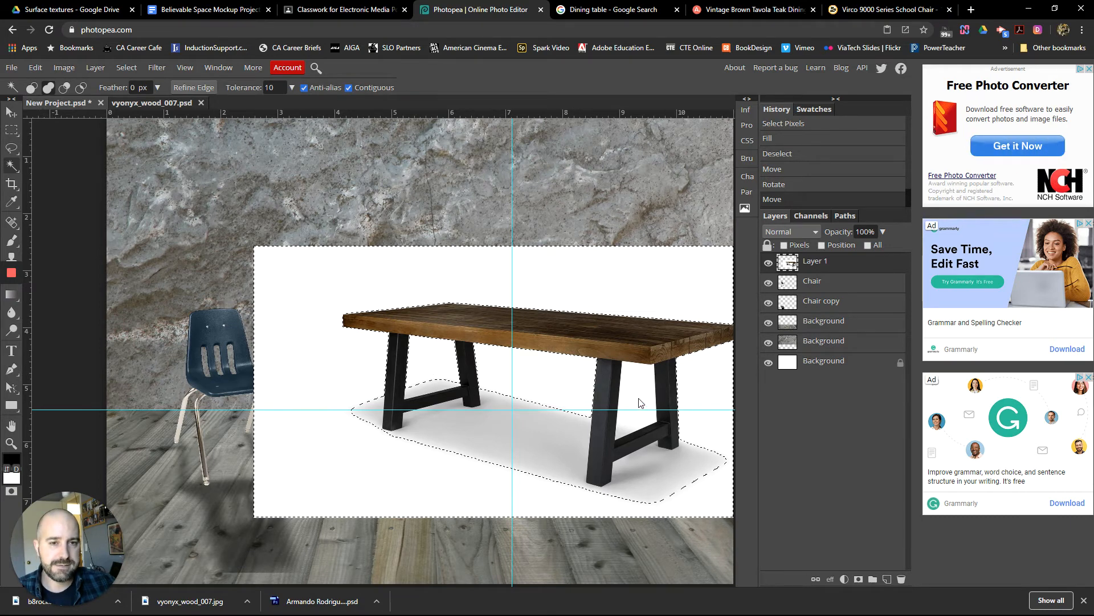
shift+click(676, 471)
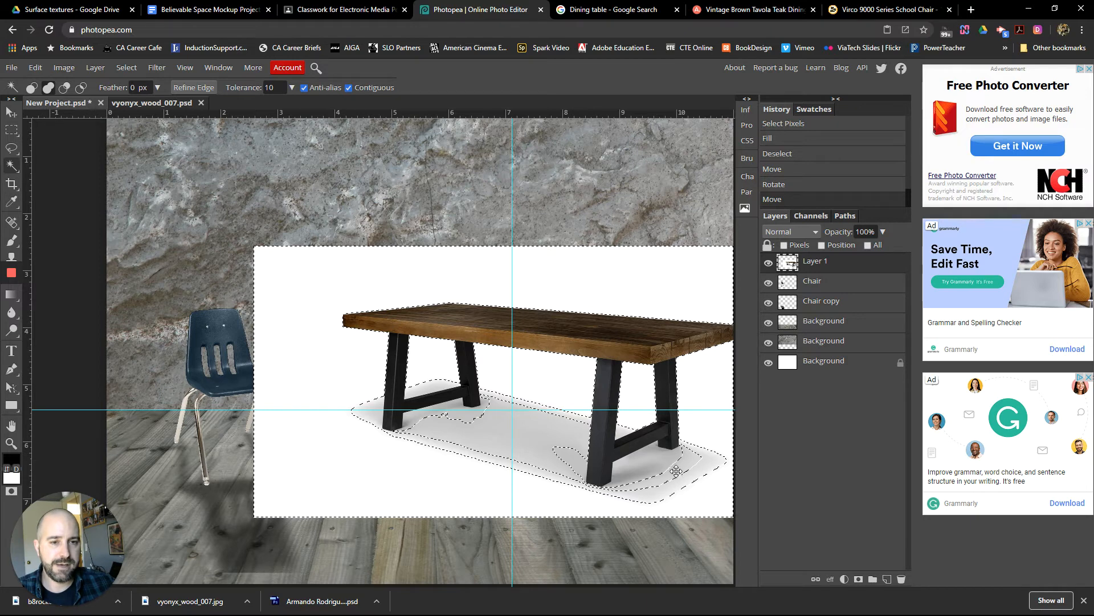
shift+click(662, 466)
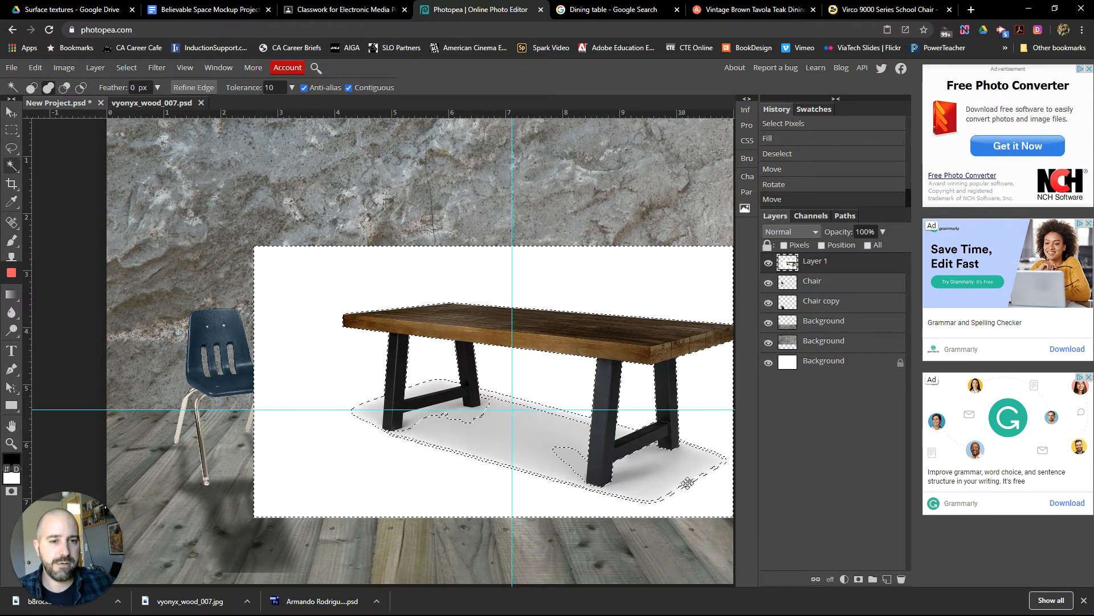
drag(691, 481, 559, 417)
click(560, 414)
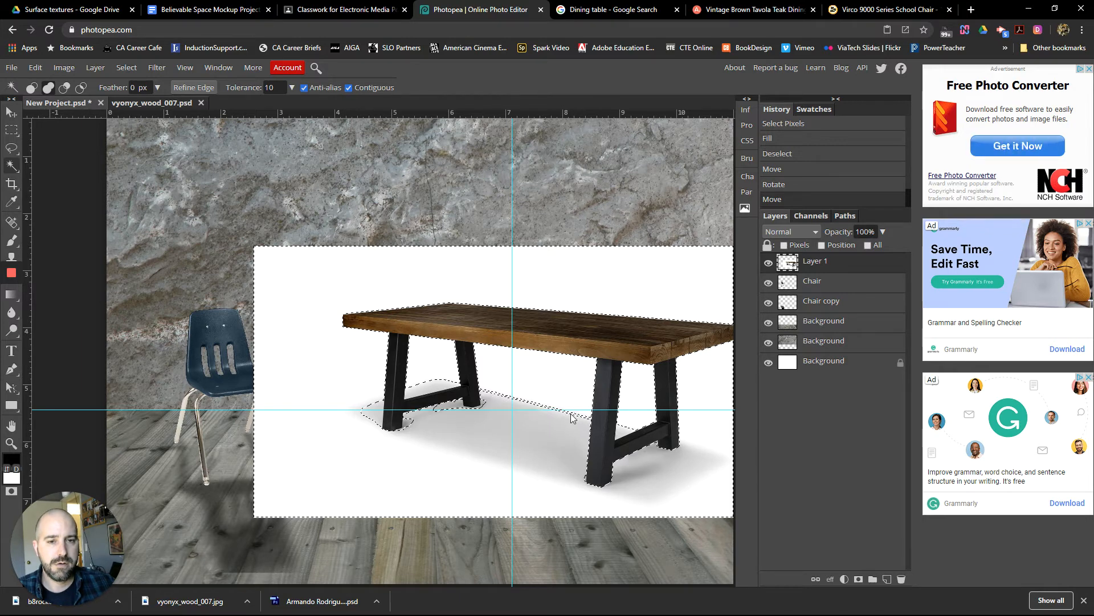
click(573, 417)
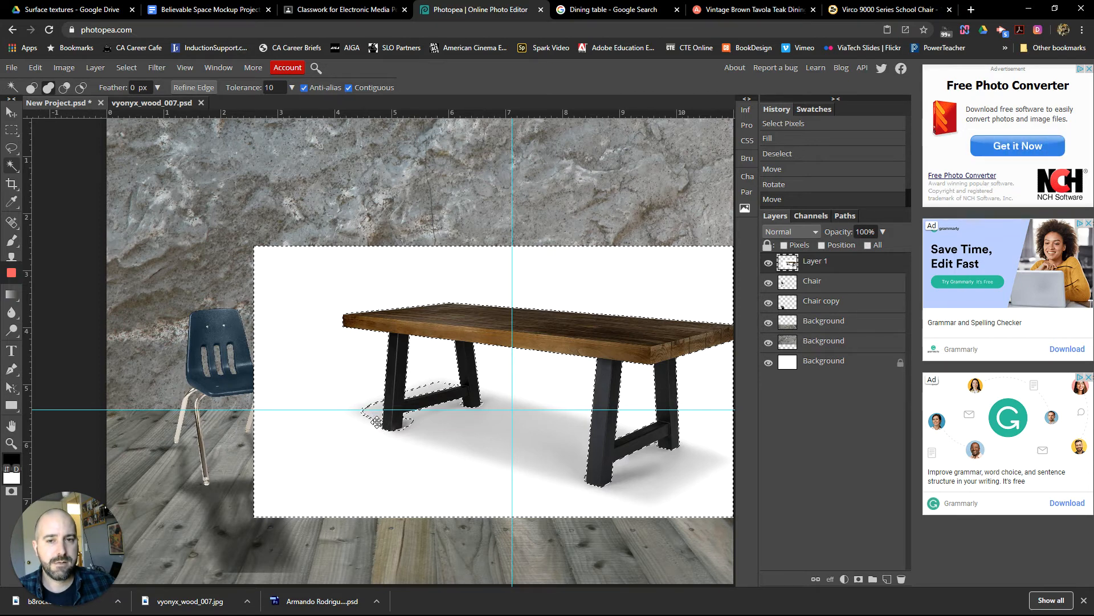
- Expand the selection around the table by 3 px
scroll(377, 425, up, 2)
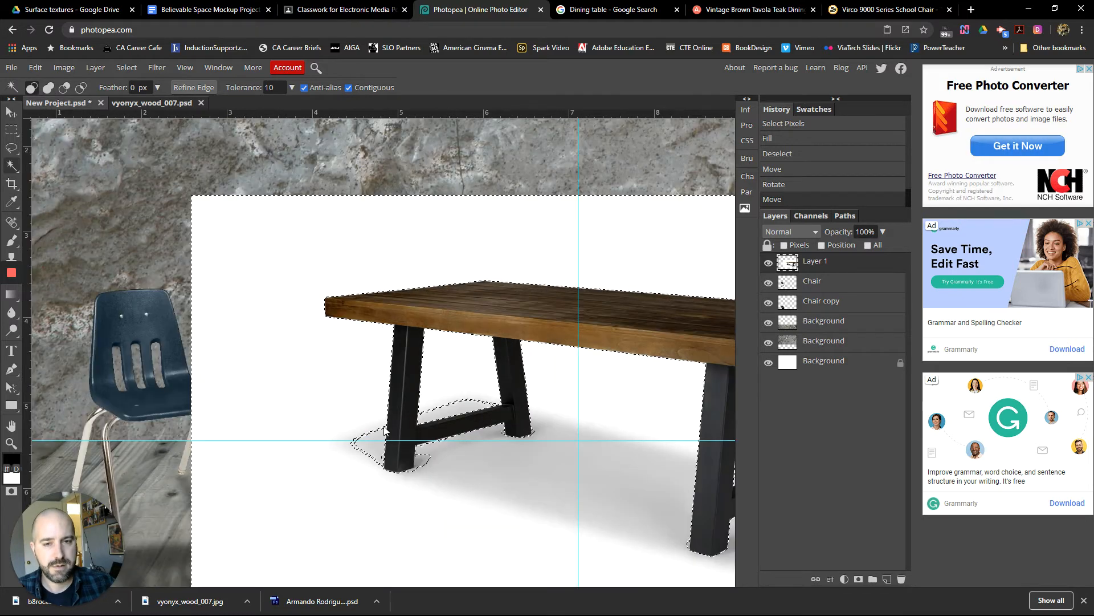
drag(466, 422, 306, 379)
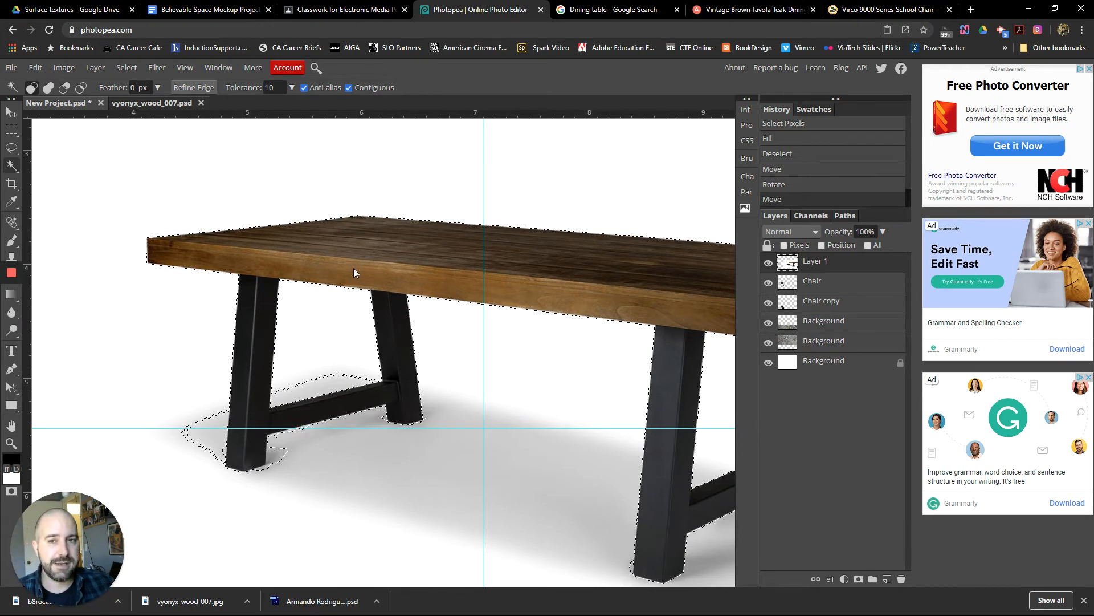
click(137, 73)
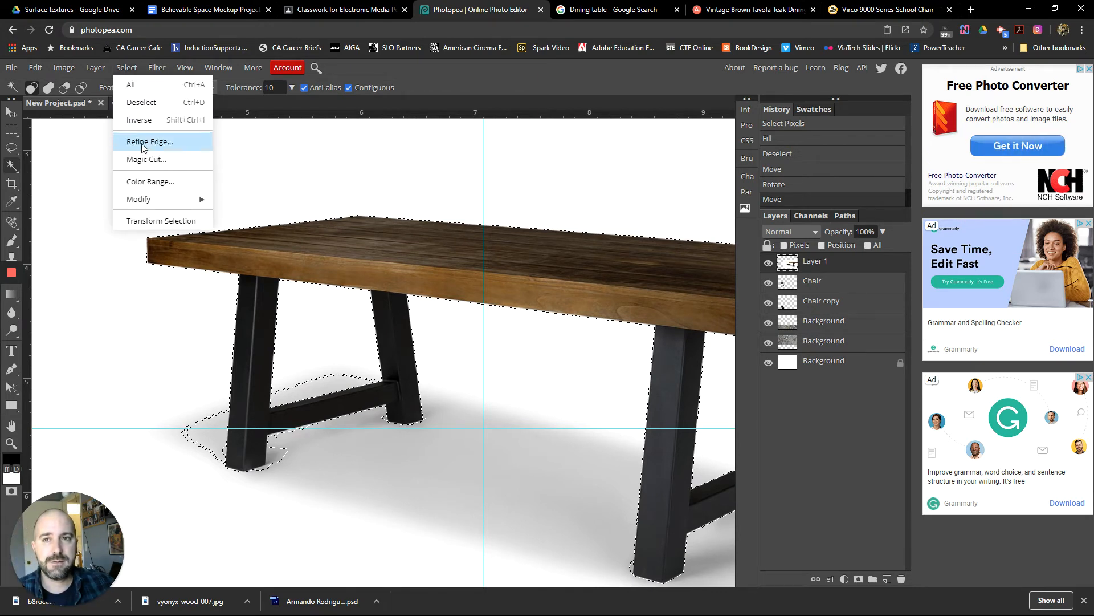
mouse_move(149, 200)
click(247, 234)
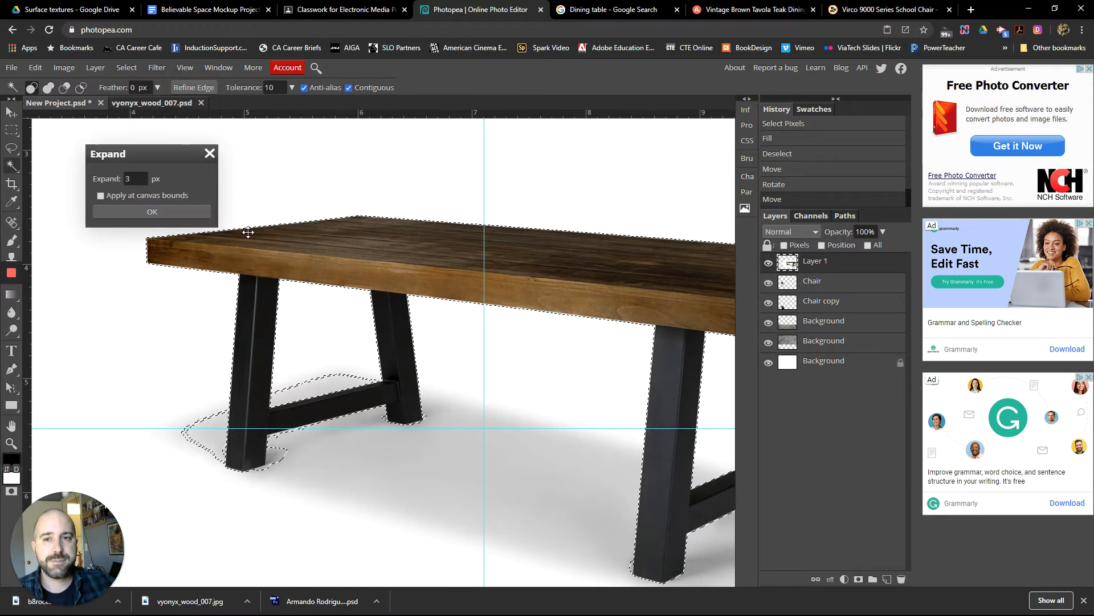
click(170, 212)
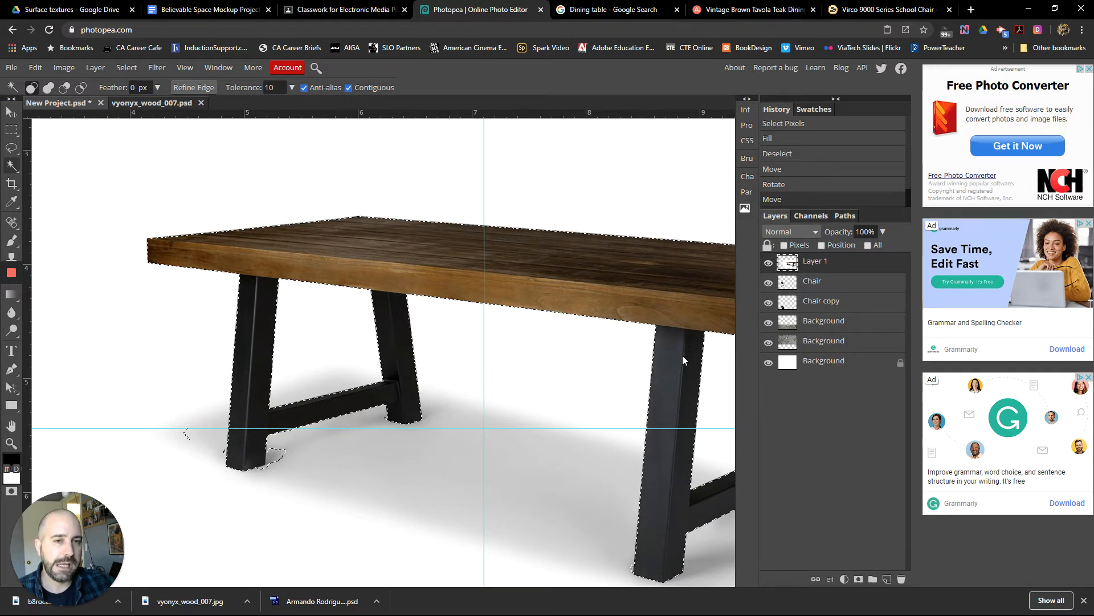
- Invert the selection to mask Layer 1 down to the table alone, and move the table down and to the right
click(861, 578)
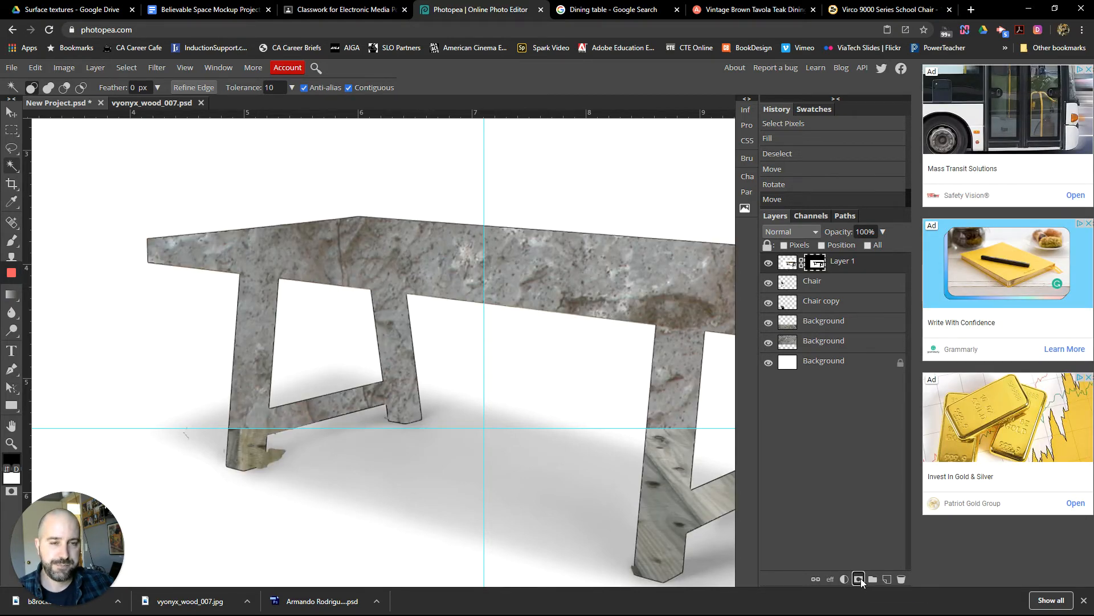
key(ctrl+z)
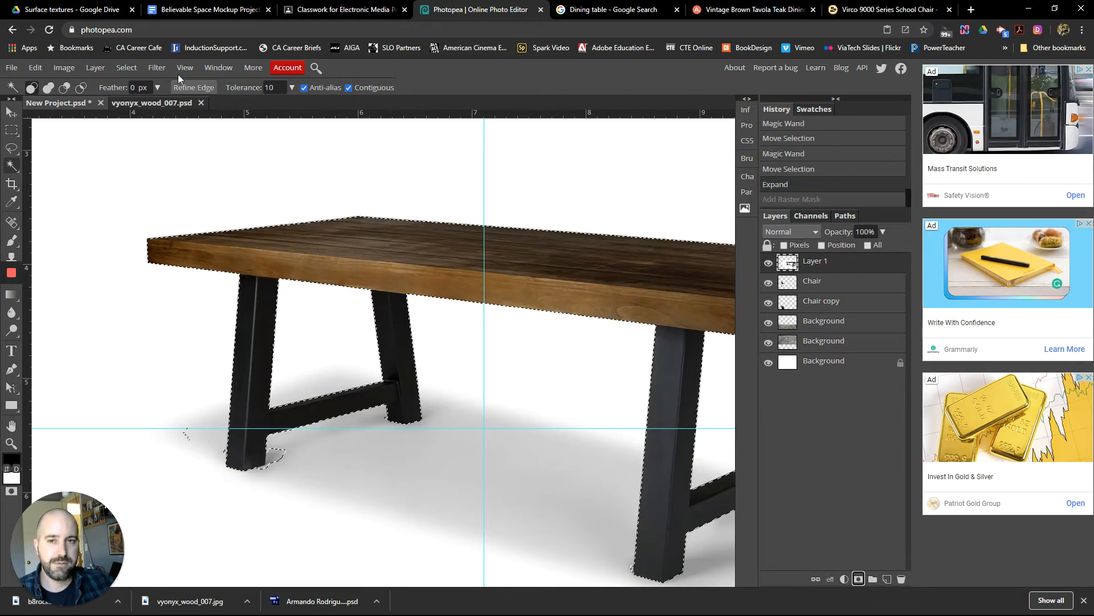
click(136, 69)
click(152, 122)
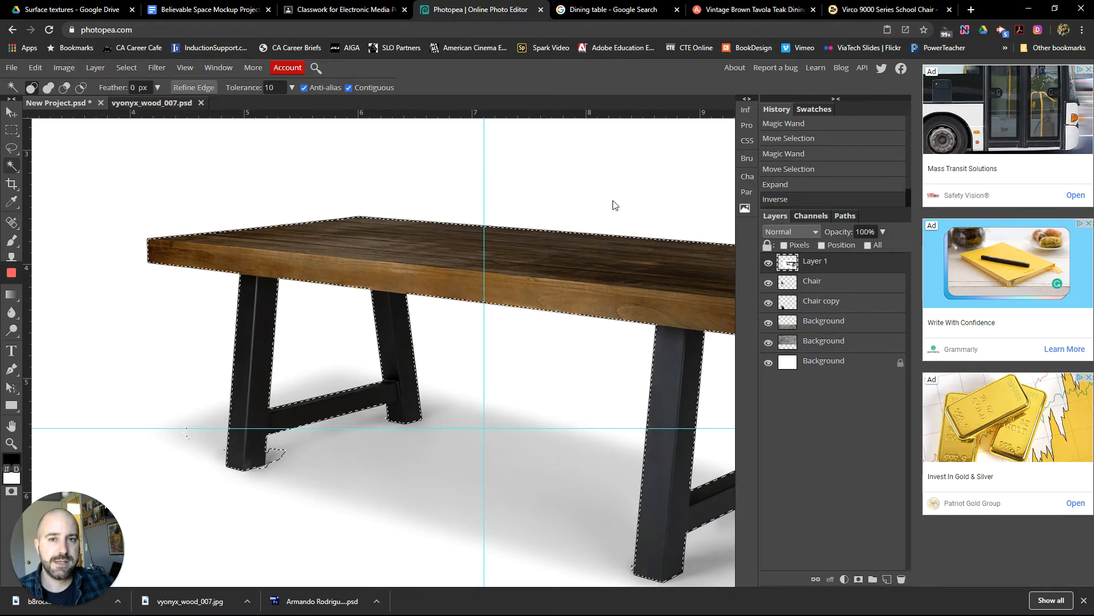
click(860, 579)
key(ctrl+minus)
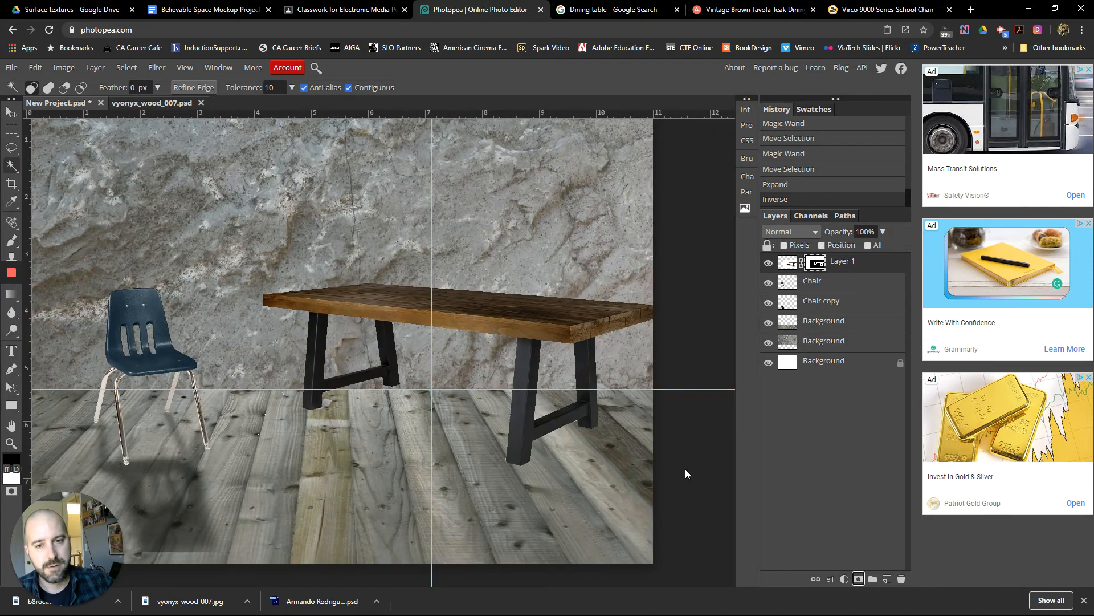
key(v)
drag(529, 313, 579, 354)
- Paint black on Layer 1's mask with the Brush to hide the leftover shadow scraps around the foot of the table's left front leg
key(ctrl+plus)
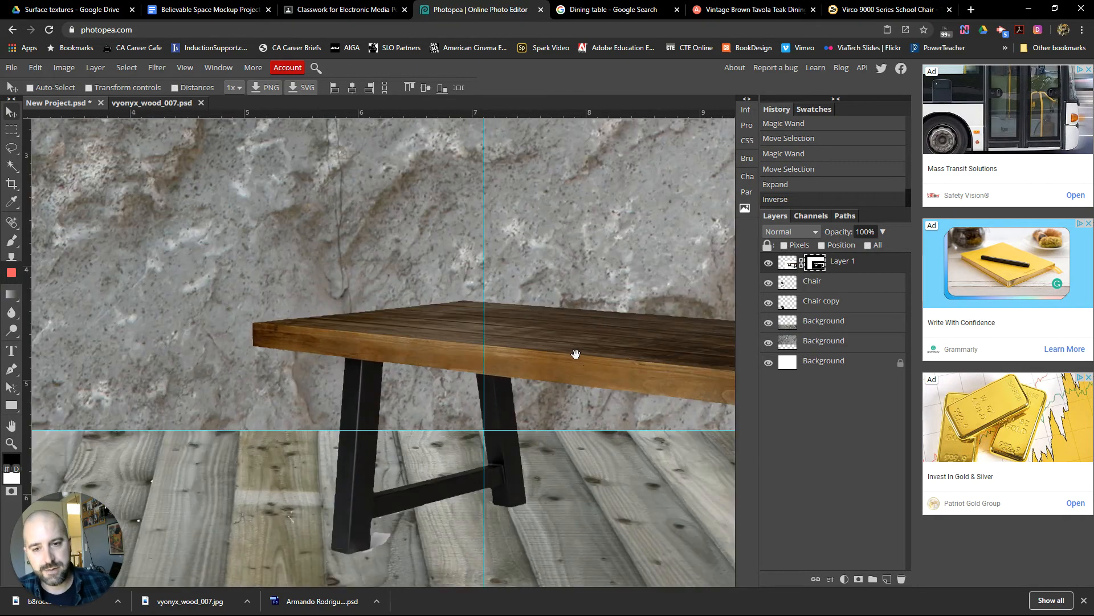
scroll(422, 447, down, 3)
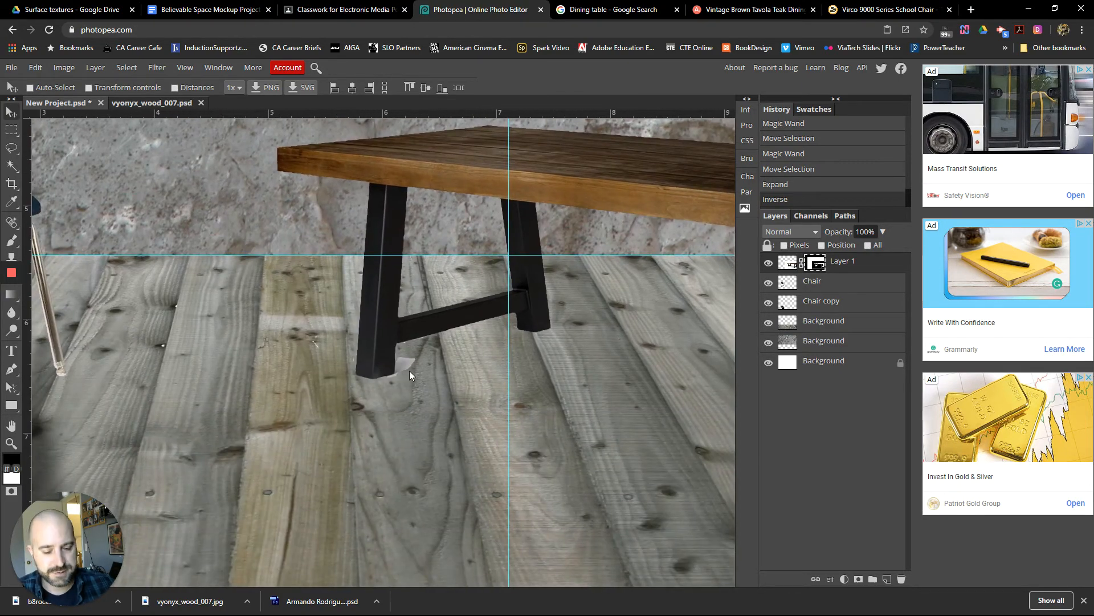
scroll(410, 371, up, 1)
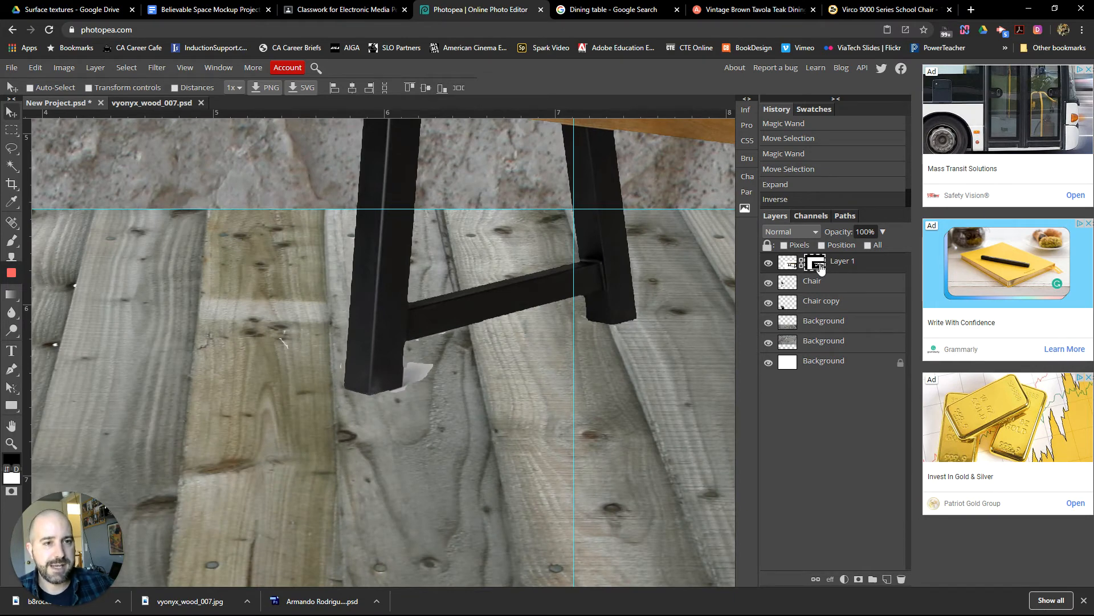
click(13, 460)
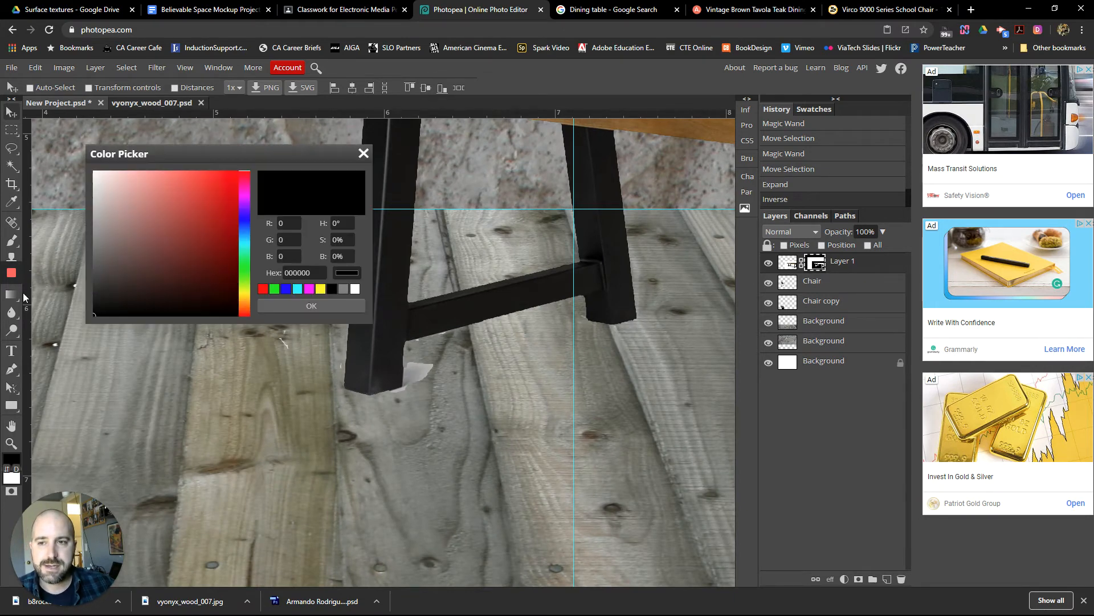
click(289, 309)
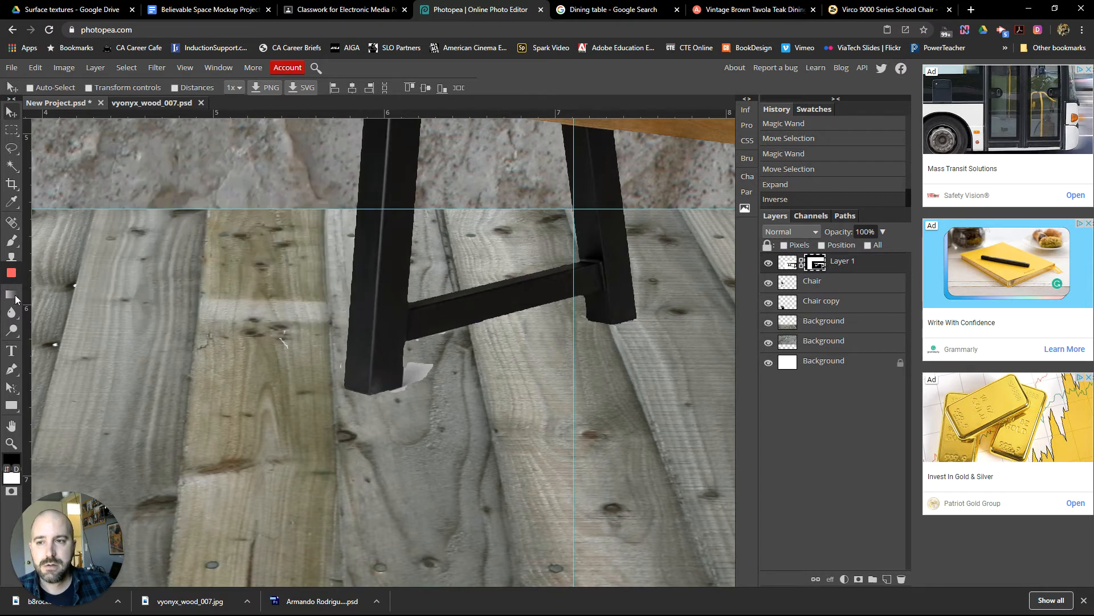
click(11, 240)
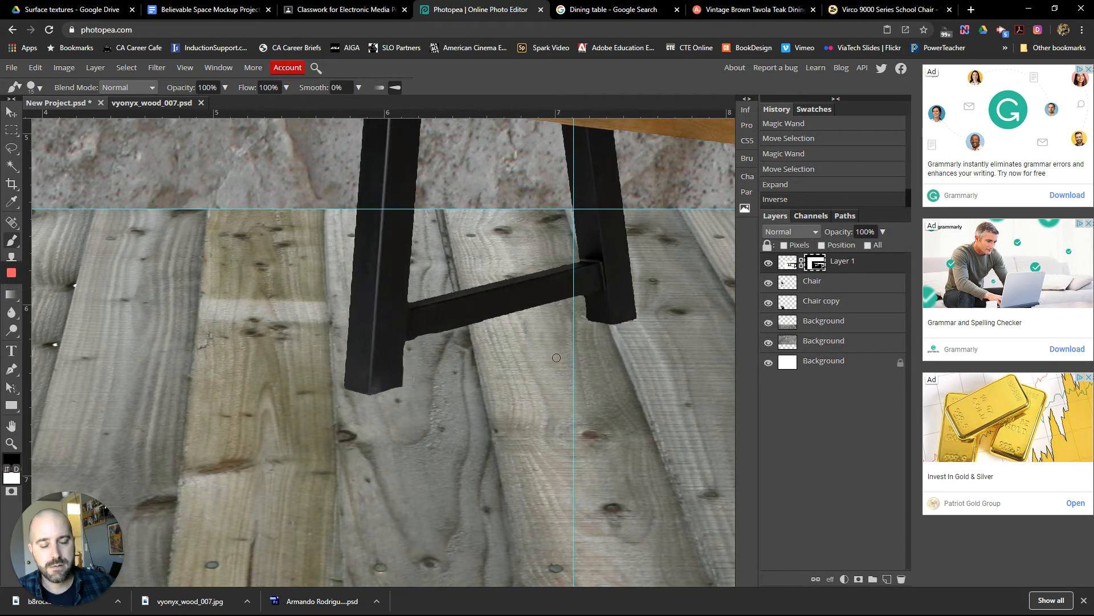
key(ctrl+minus)
key(ctrl+minus)
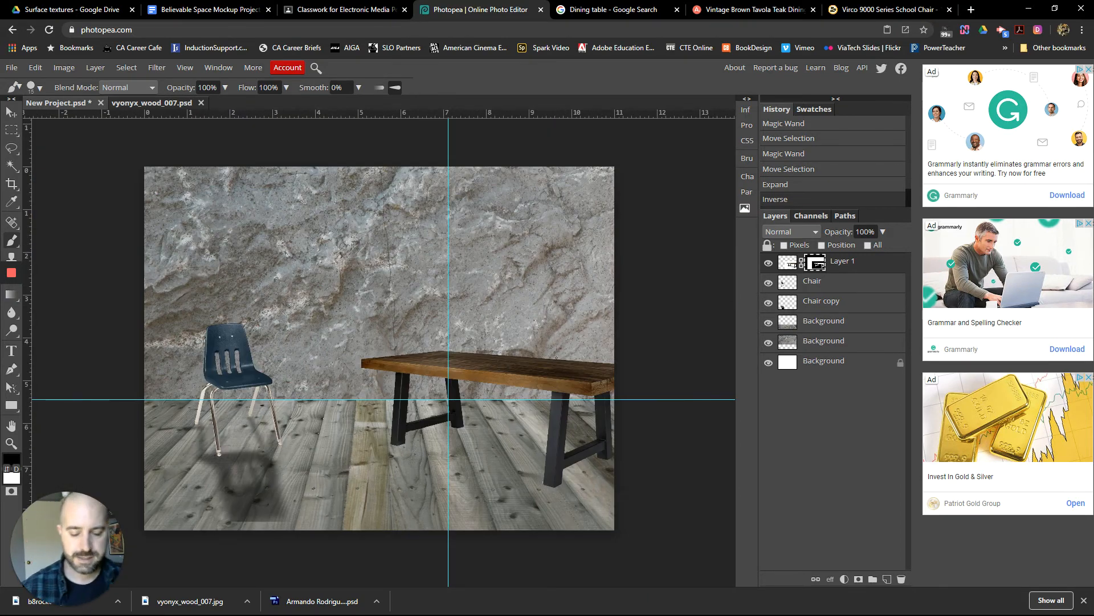
- Duplicate Layer 1 and apply the raster mask on the duplicate layer
key(v)
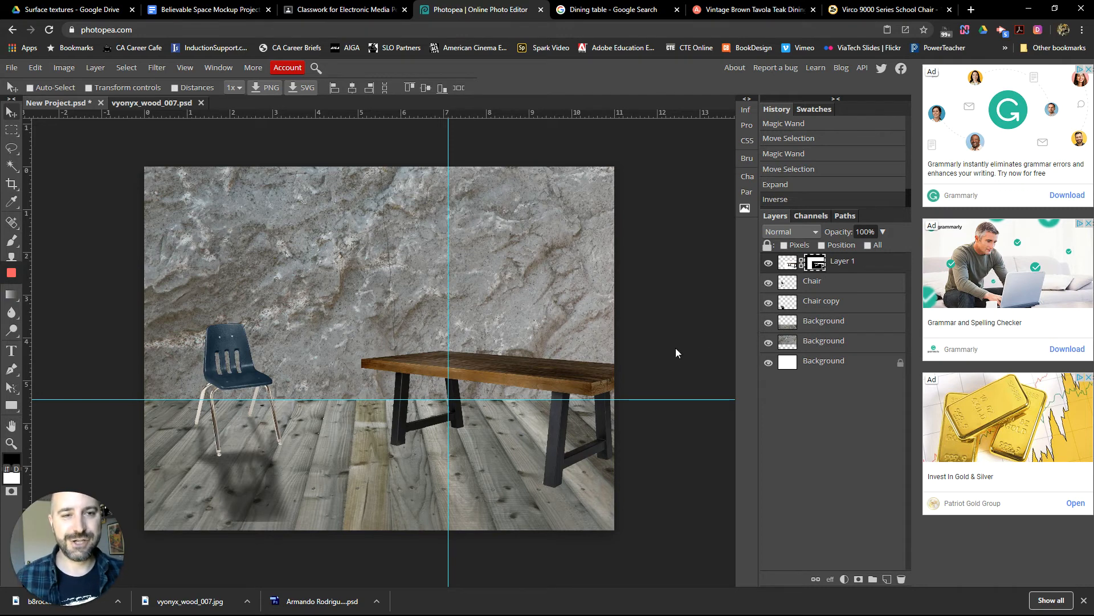
right_click(843, 265)
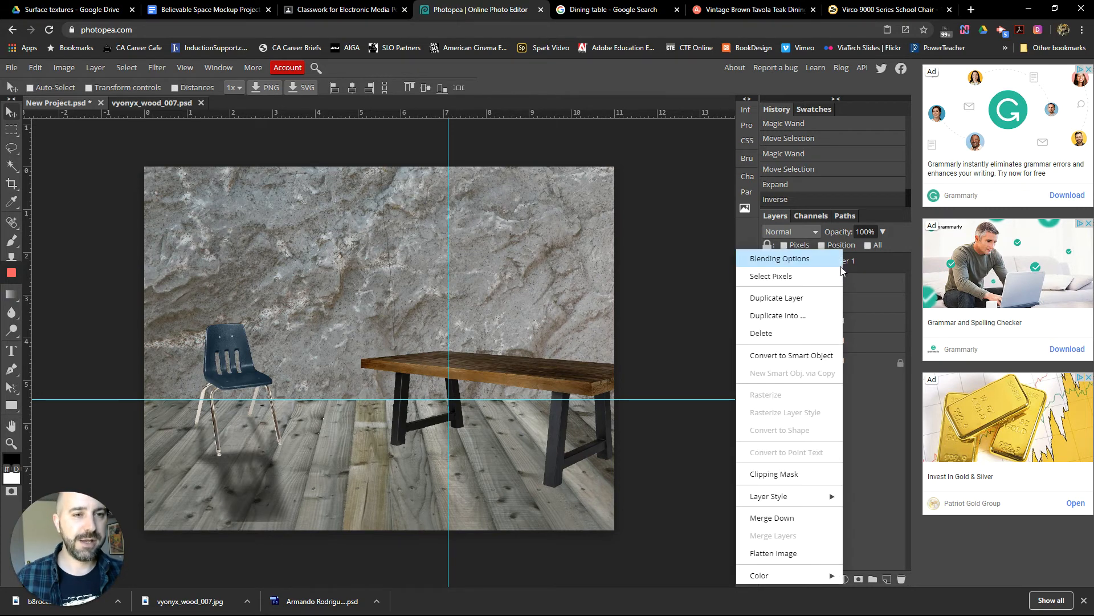
click(814, 306)
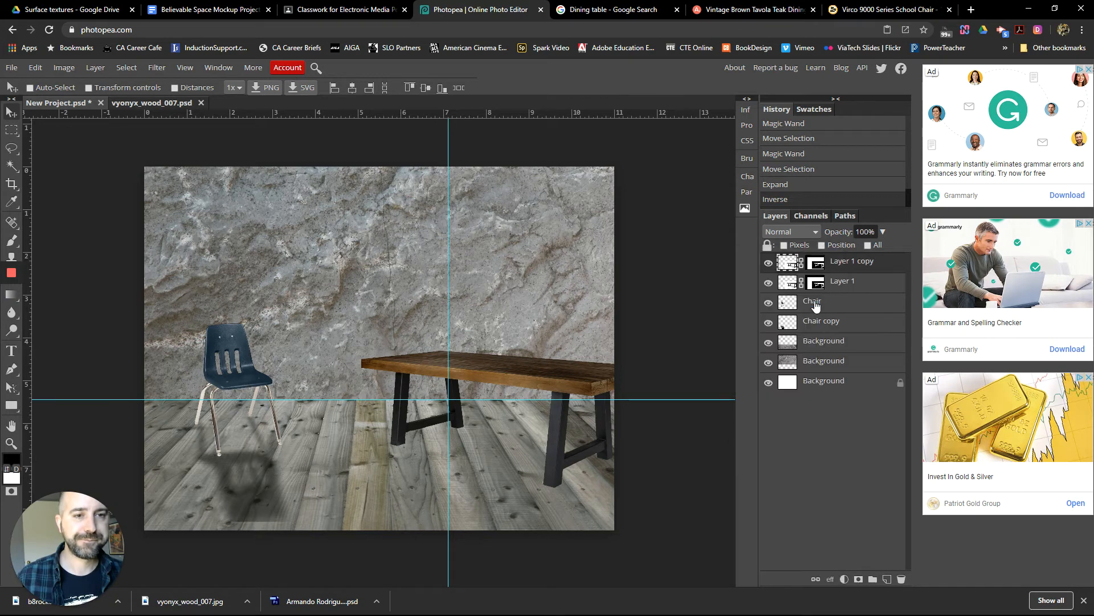
click(809, 268)
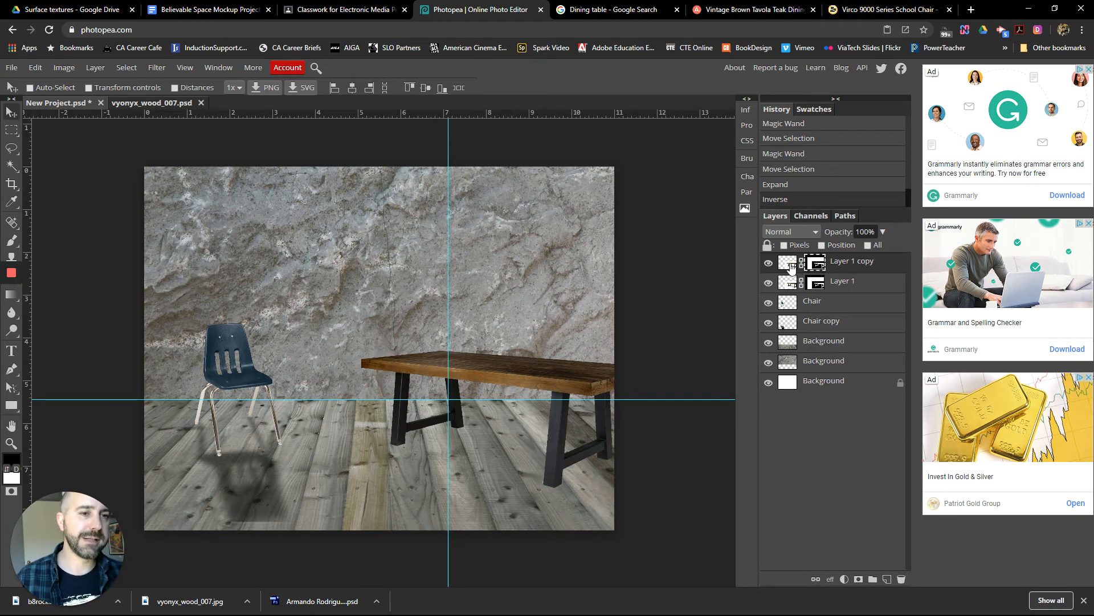
right_click(819, 266)
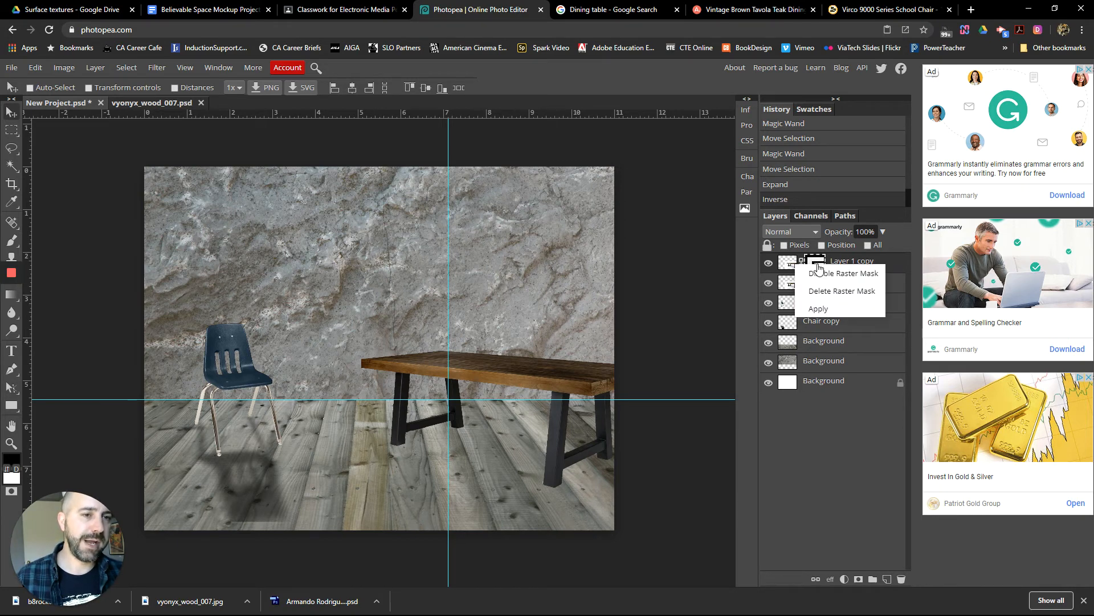
click(825, 315)
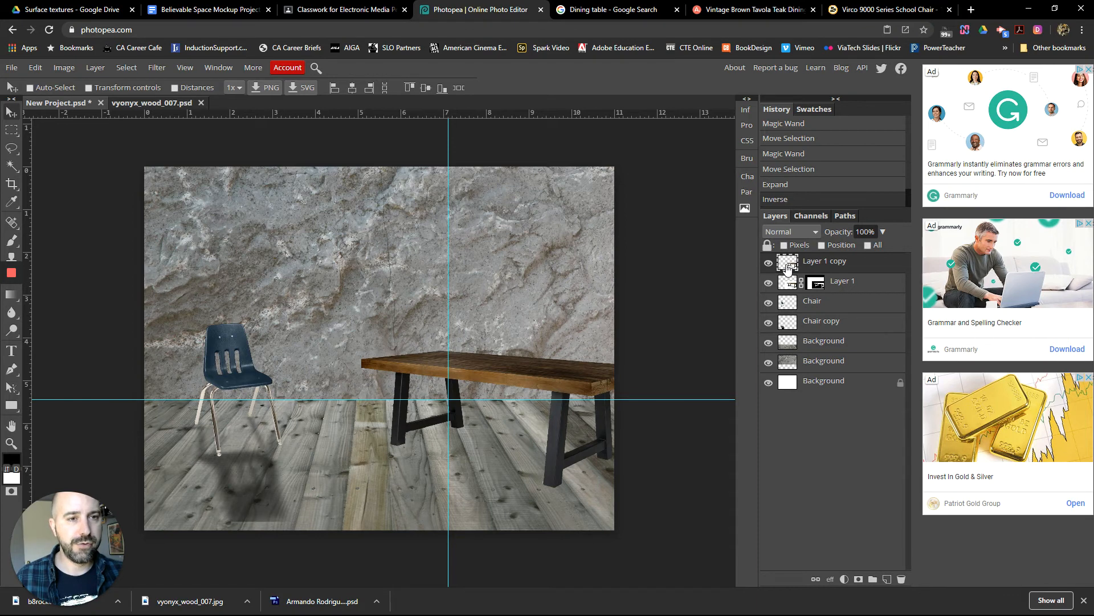
- Load the table's outline from Layer 1 copy as a selection, fill it with black, and deselect
ctrl+click(789, 268)
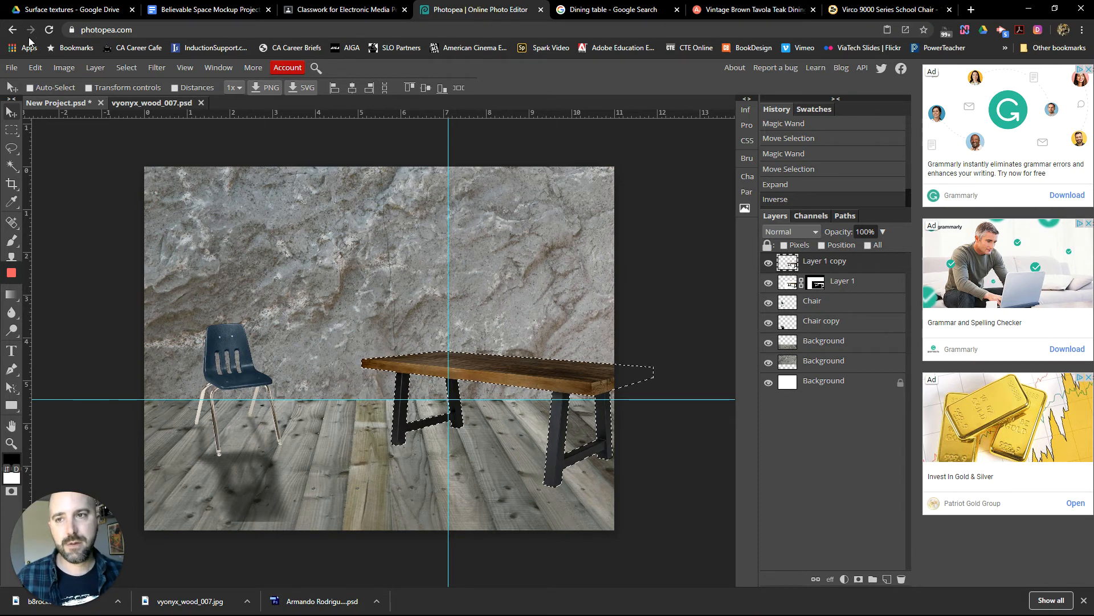
click(64, 67)
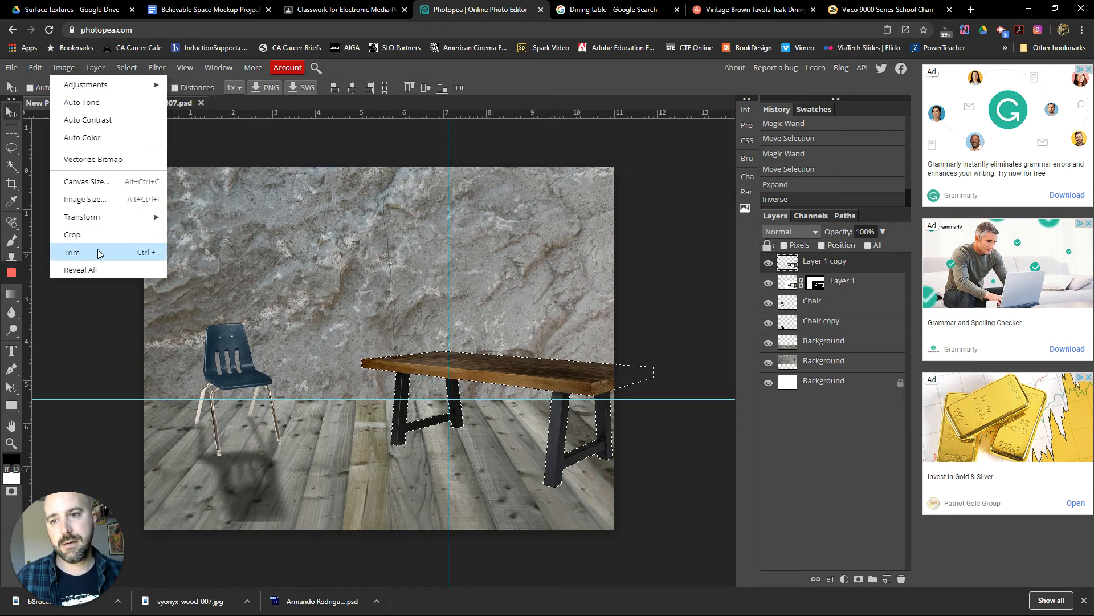
mouse_move(35, 67)
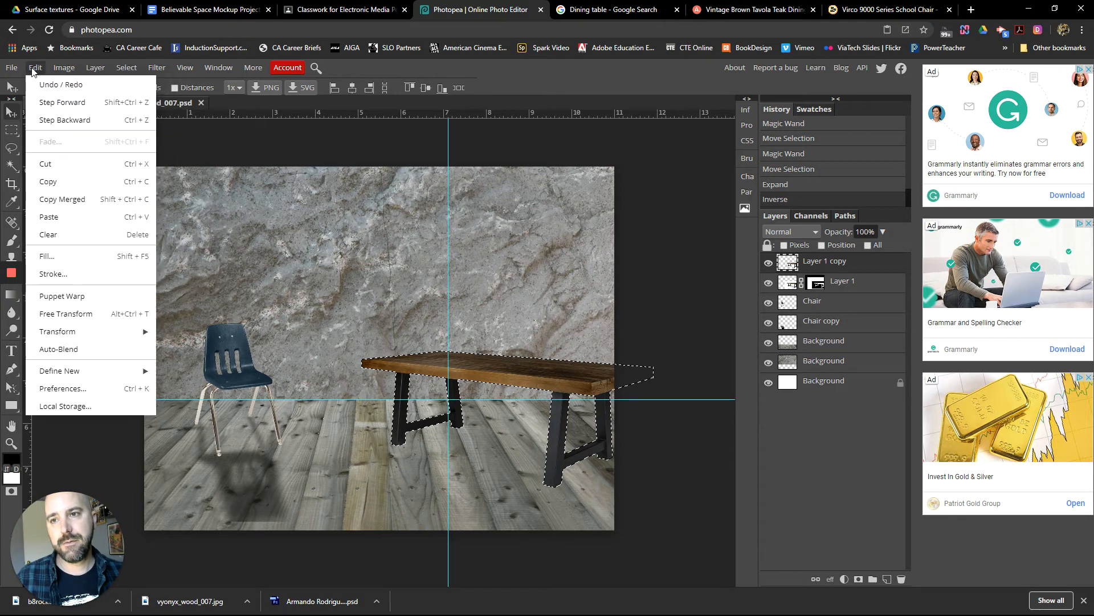
click(66, 256)
click(180, 234)
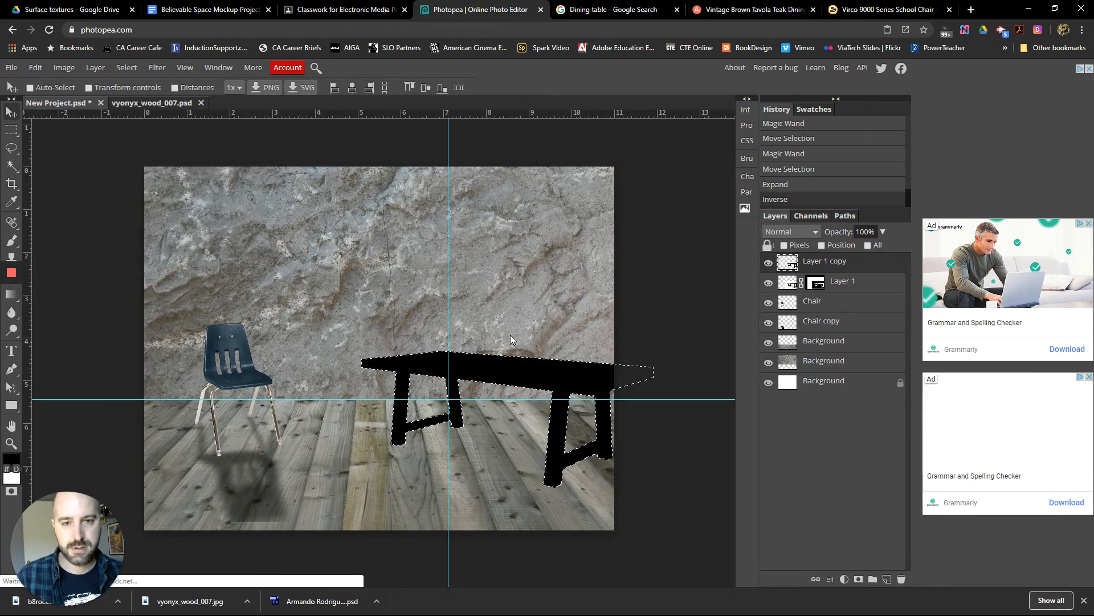
key(ctrl+d)
- Rotate the black table silhouette 180° and move it down onto the floor beneath the table's legs
click(35, 68)
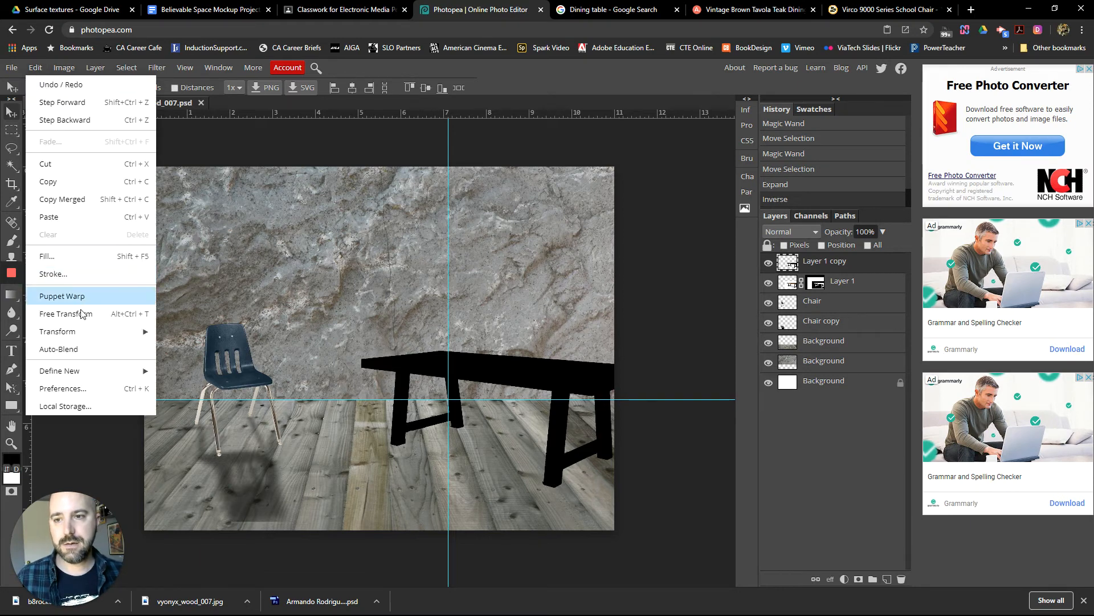
mouse_move(87, 329)
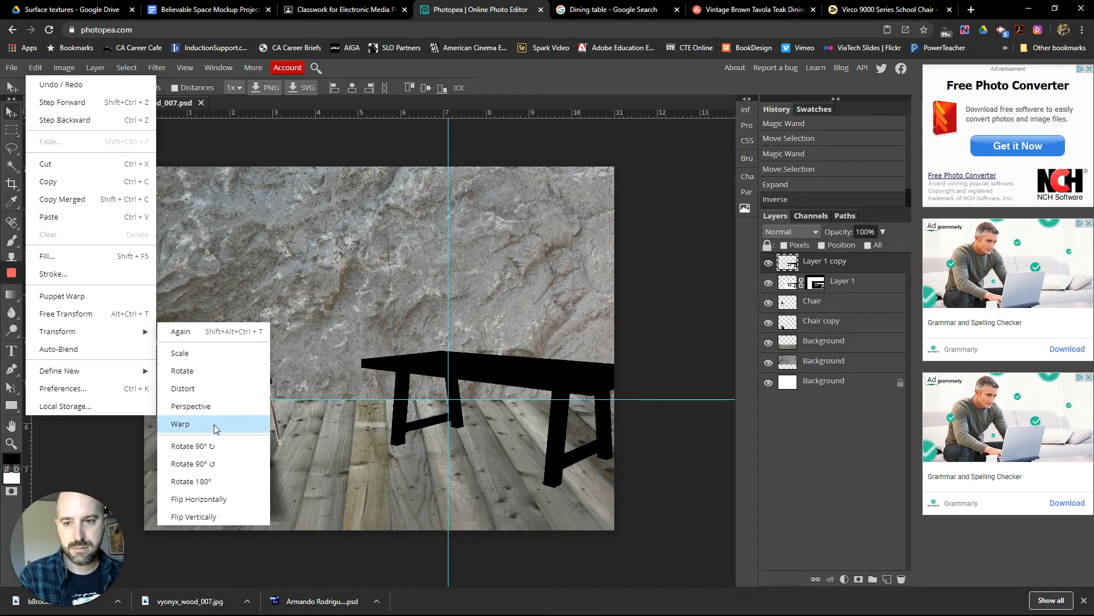
click(211, 484)
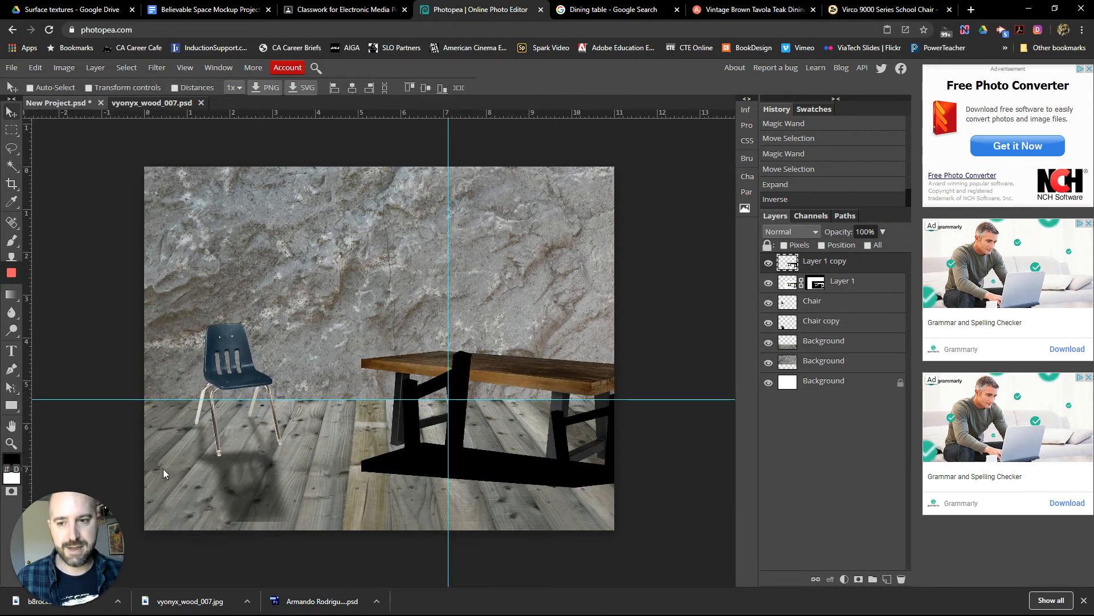
drag(505, 464, 494, 511)
- Reapply the last blur filter to the table's shadow and lower the layer's opacity to 54%
click(167, 69)
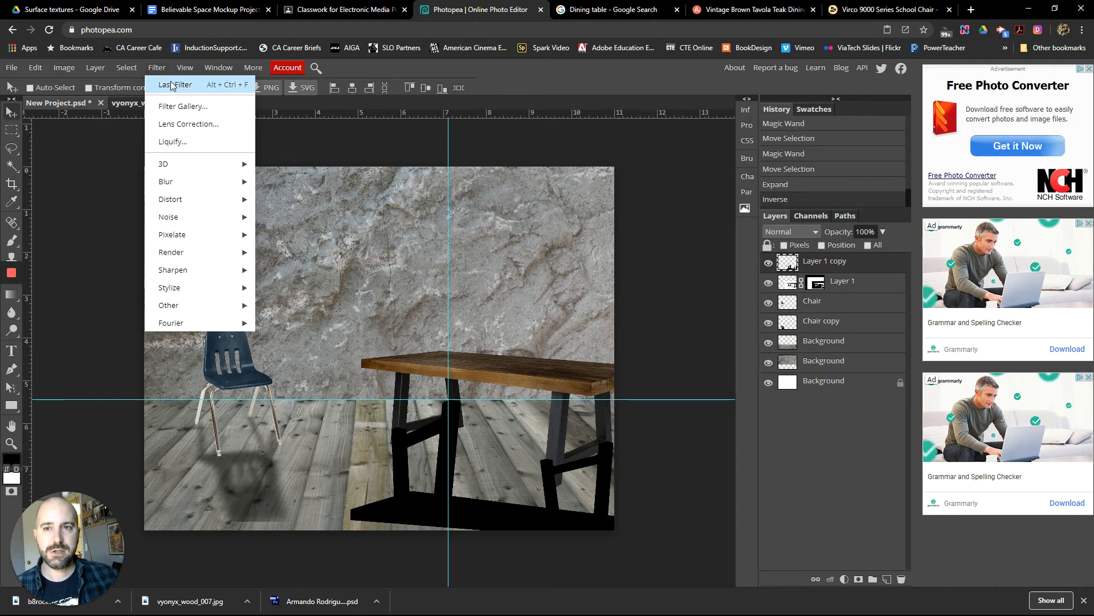
click(172, 86)
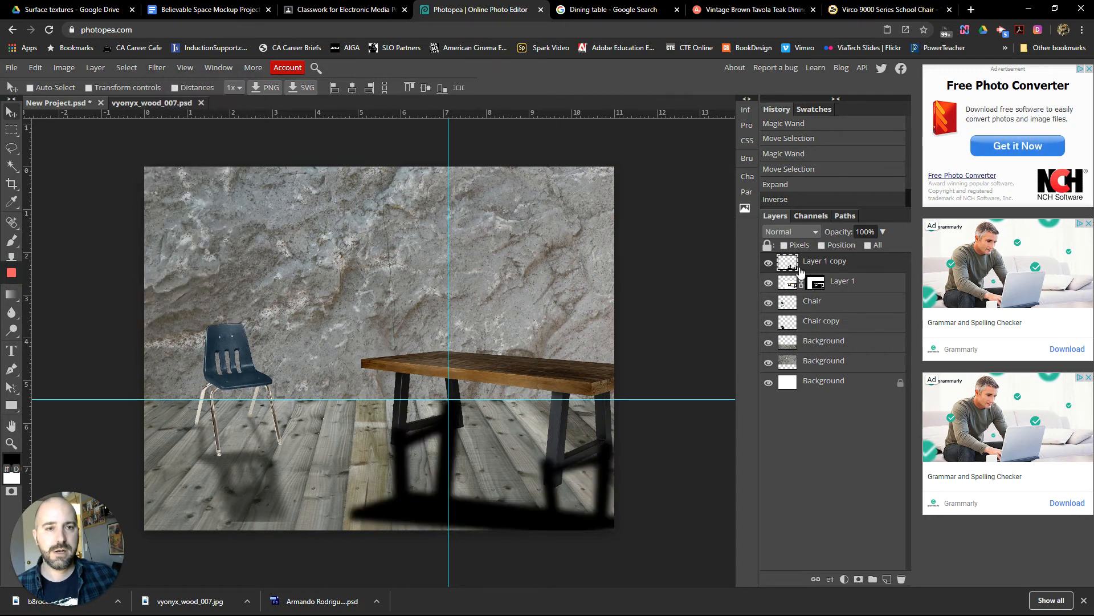
click(882, 231)
drag(878, 248, 859, 249)
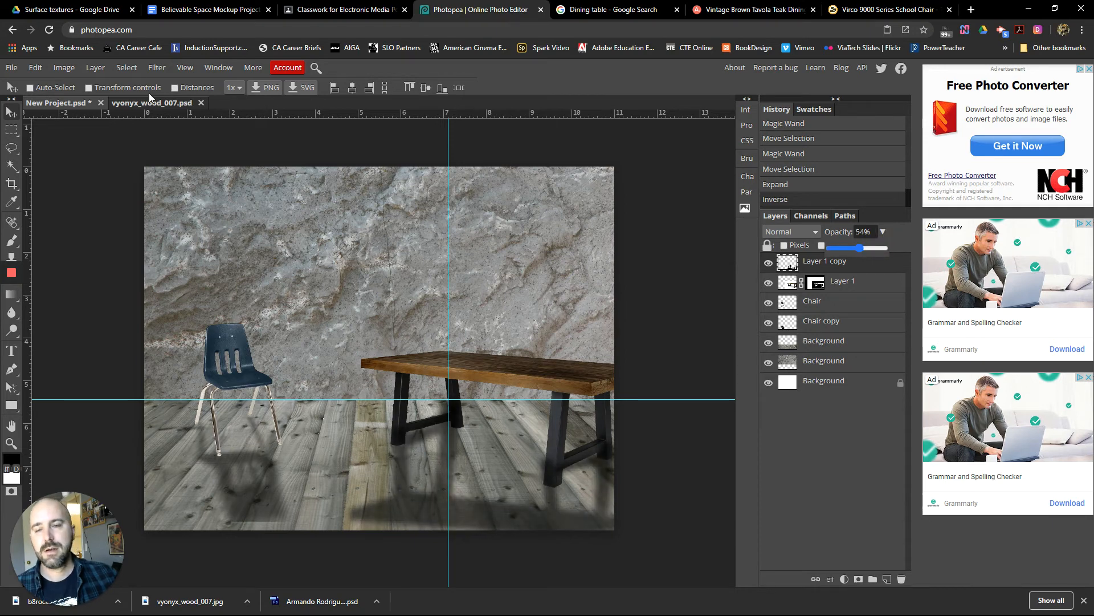
- Apply a Perspective transform to the table's shadow, widening its lower edge and nudging it into place under the table
click(35, 67)
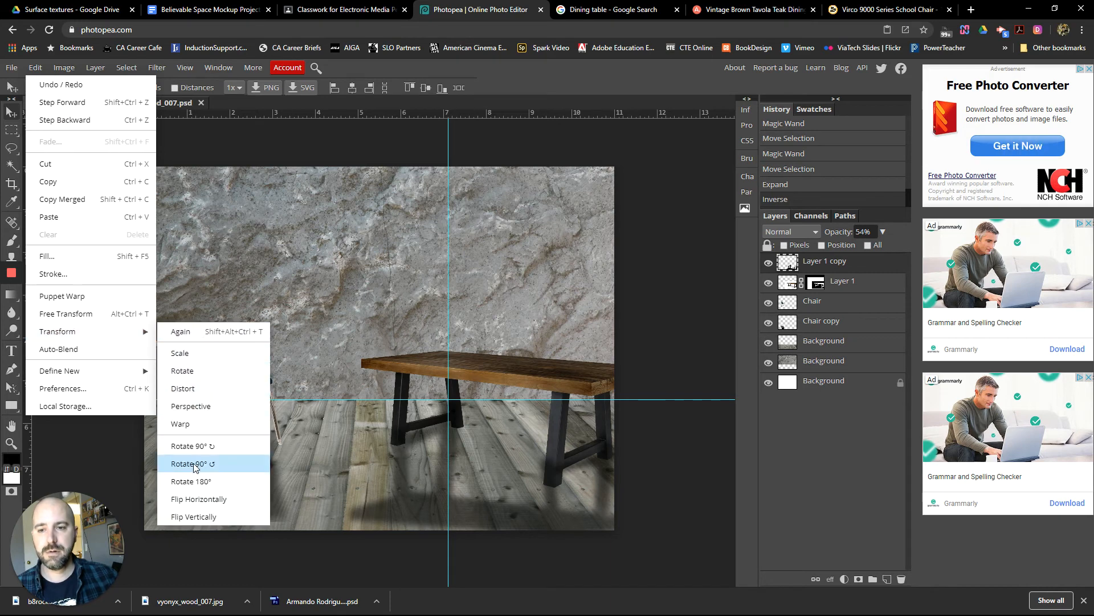
click(192, 406)
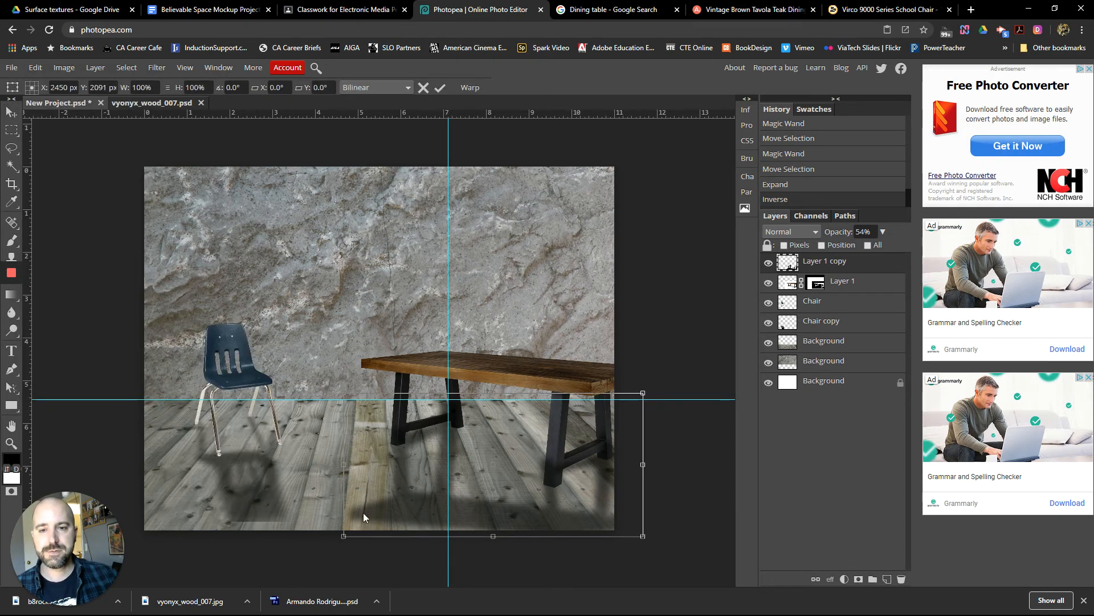
drag(342, 534, 282, 548)
drag(485, 516, 491, 518)
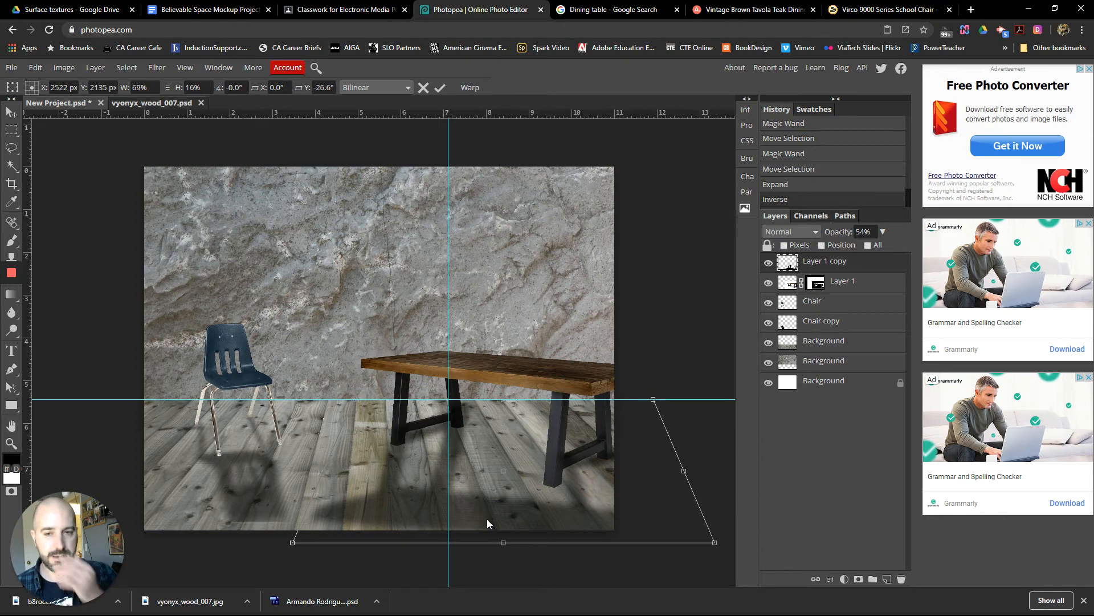
key(Return)
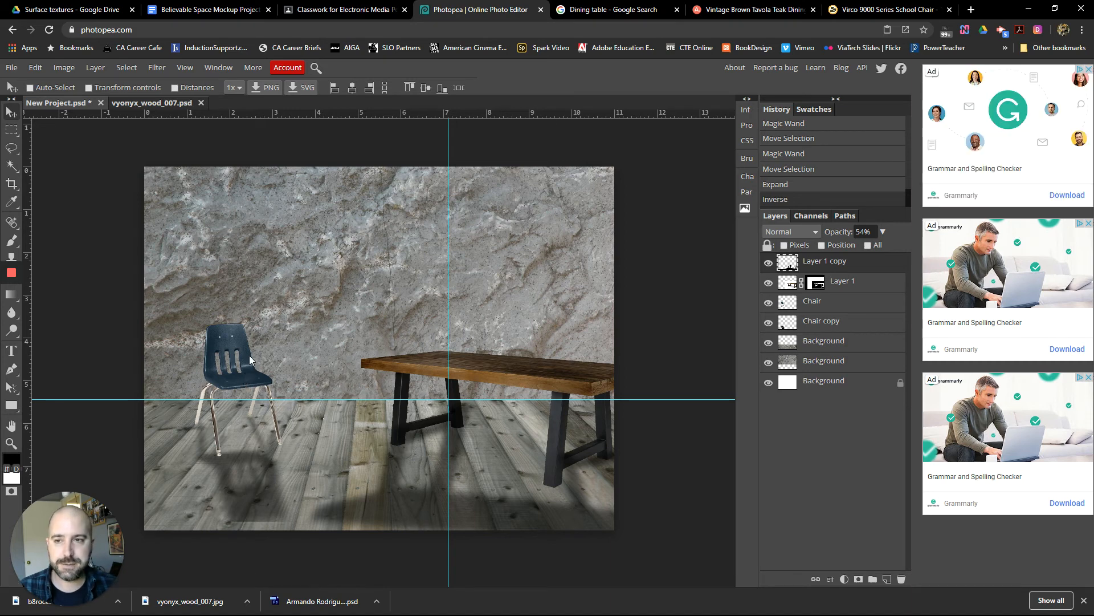
- Select the rock wall's Background layer and choose the Burn tool
click(792, 364)
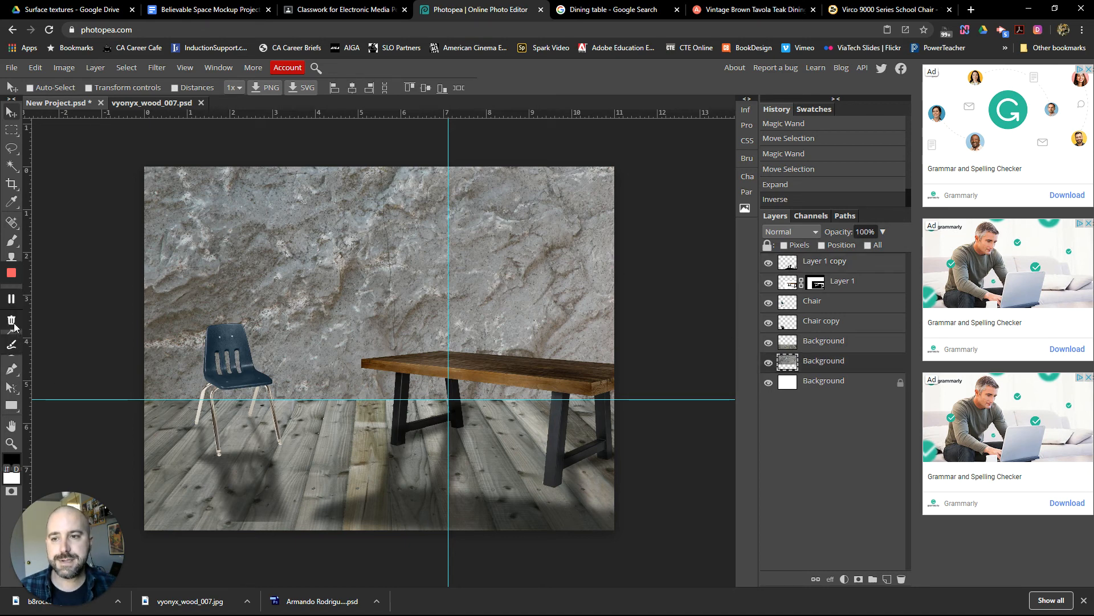
click(19, 329)
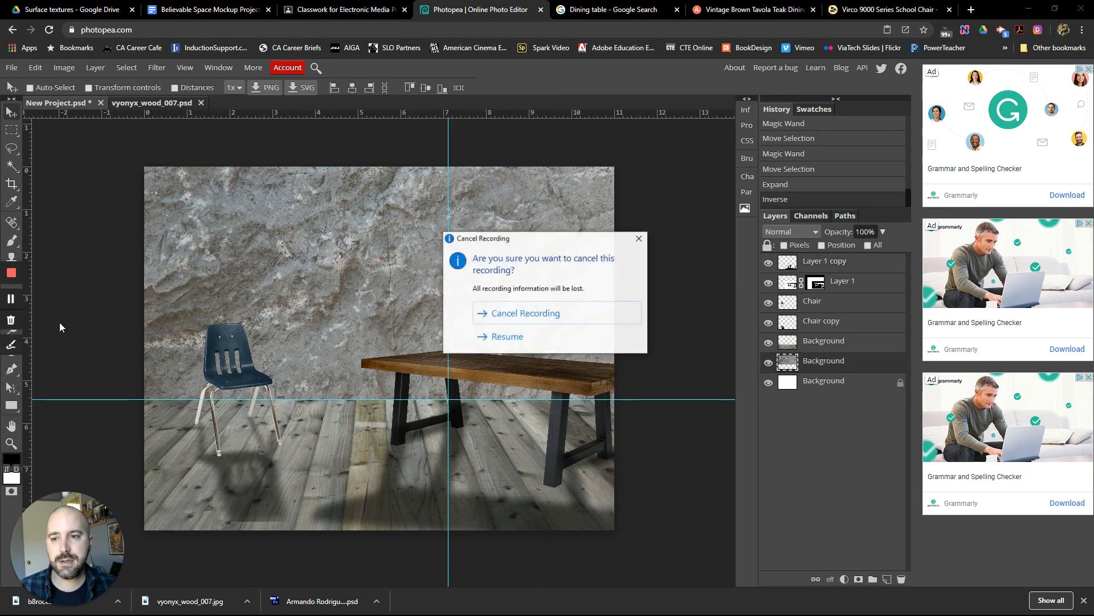
click(516, 338)
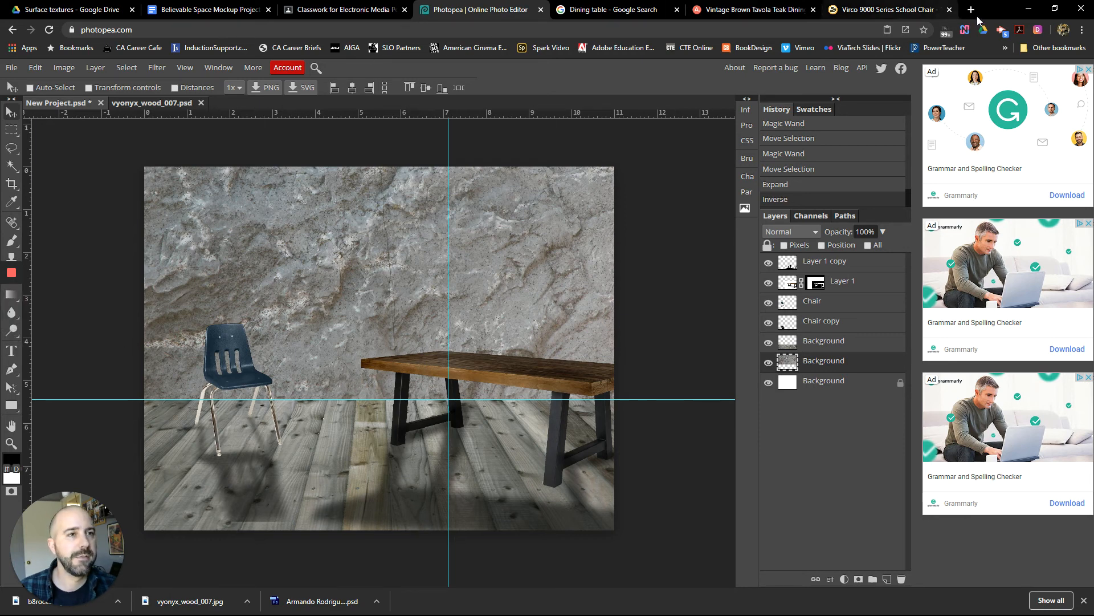
click(1055, 9)
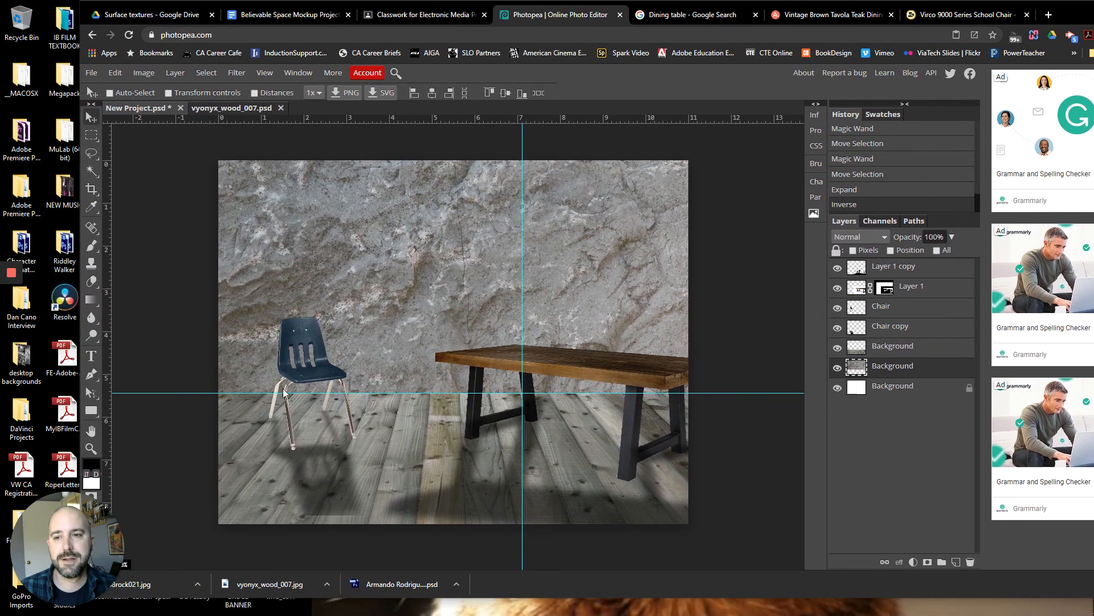
click(96, 336)
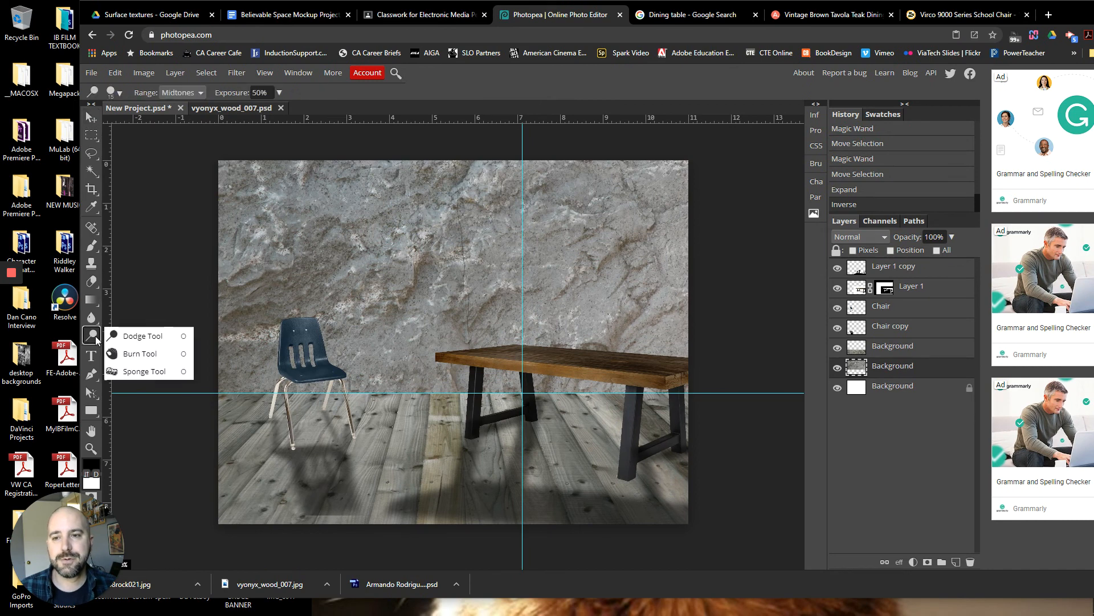
click(170, 353)
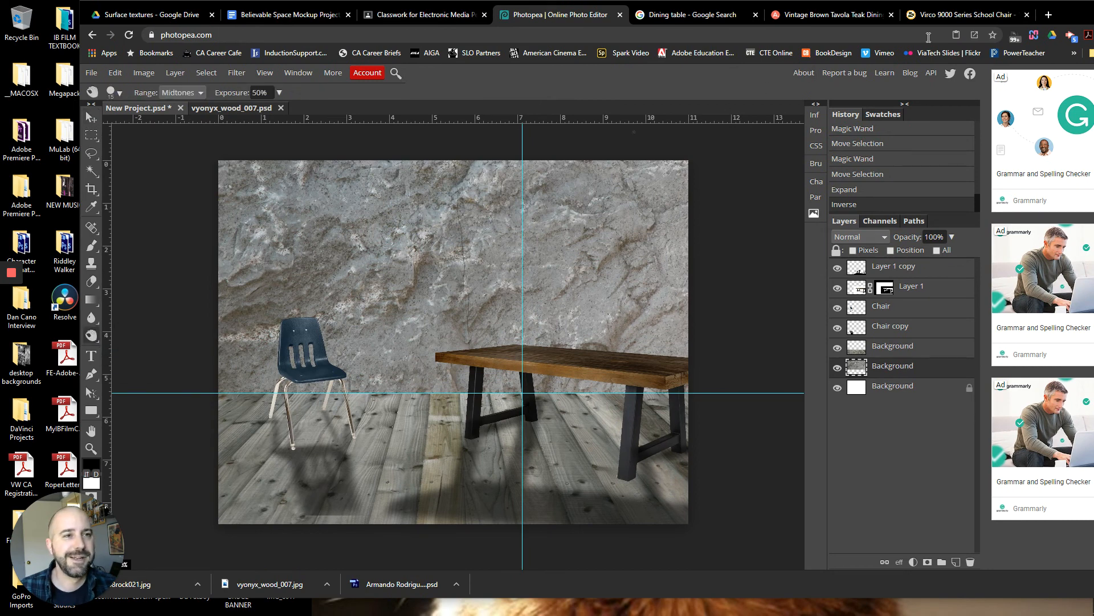
drag(1069, 21, 1002, 15)
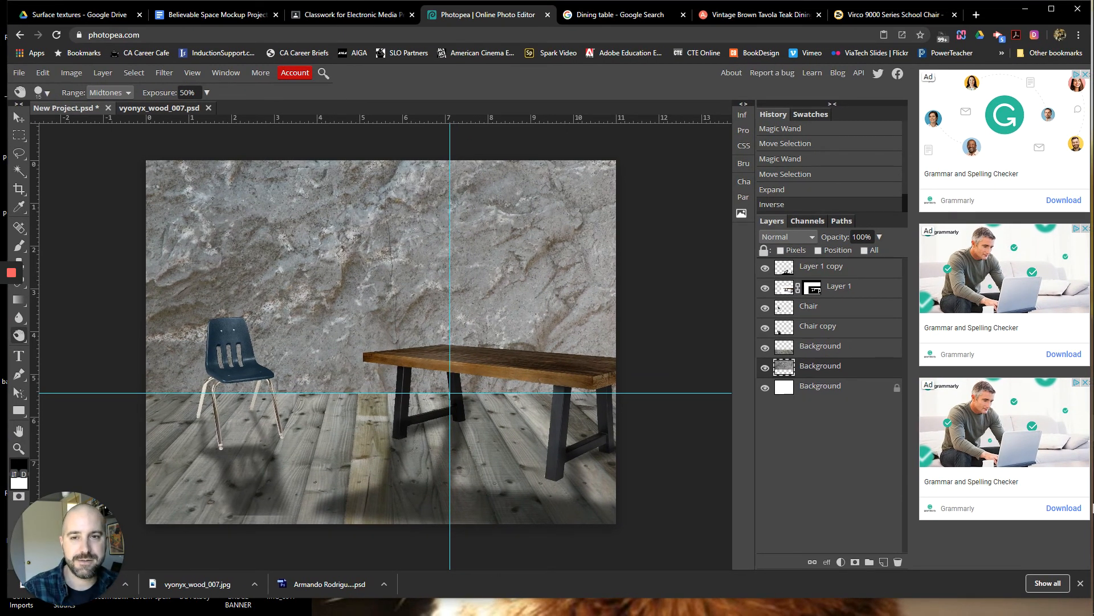
- Enlarge the Burn brush to 800 px and try a stroke down the rock wall's right edge
key(bracketright)
key(bracketright)
key(bracketright)
key(bracketright)
key(bracketright)
key(bracketright)
key(bracketright)
key(bracketright)
key(bracketright)
key(bracketright)
key(bracketright)
key(bracketright)
key(bracketright)
key(bracketright)
key(bracketright)
key(bracketright)
key(bracketright)
key(bracketright)
key(bracketright)
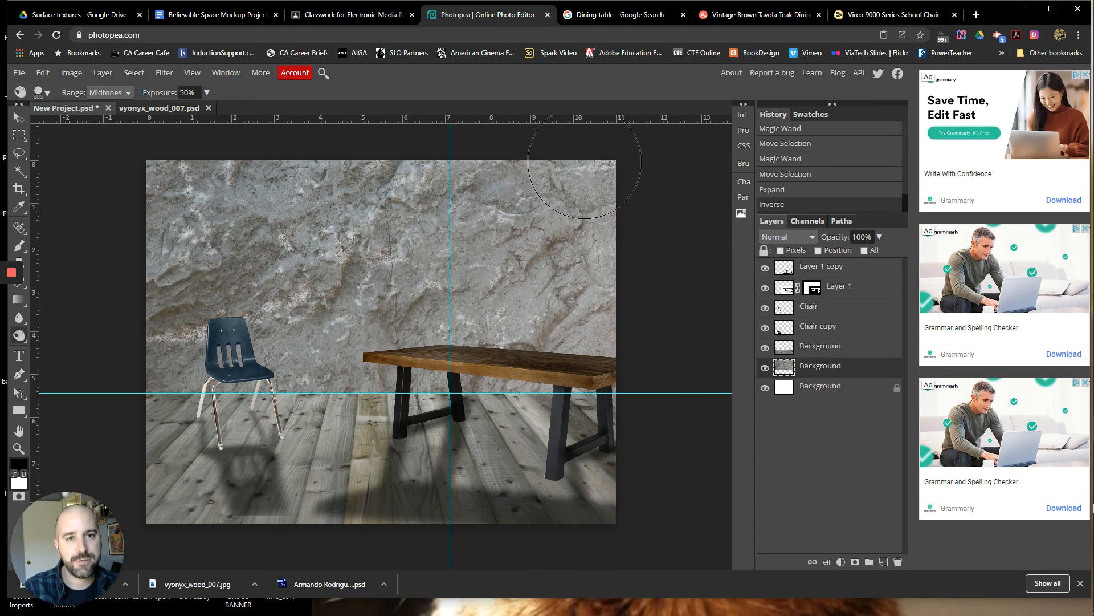
mouse_move(582, 163)
mouse_down()
mouse_move(612, 208)
mouse_move(619, 285)
mouse_up()
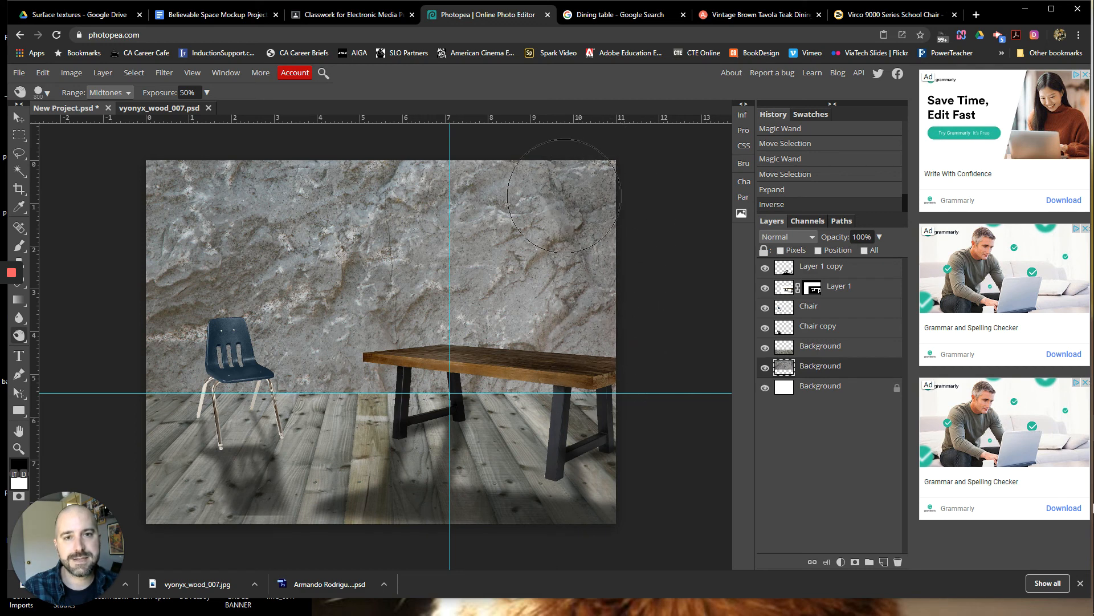
- Set the Burn brush hardness to 0% and darken the outer edges of the rock wall
click(46, 94)
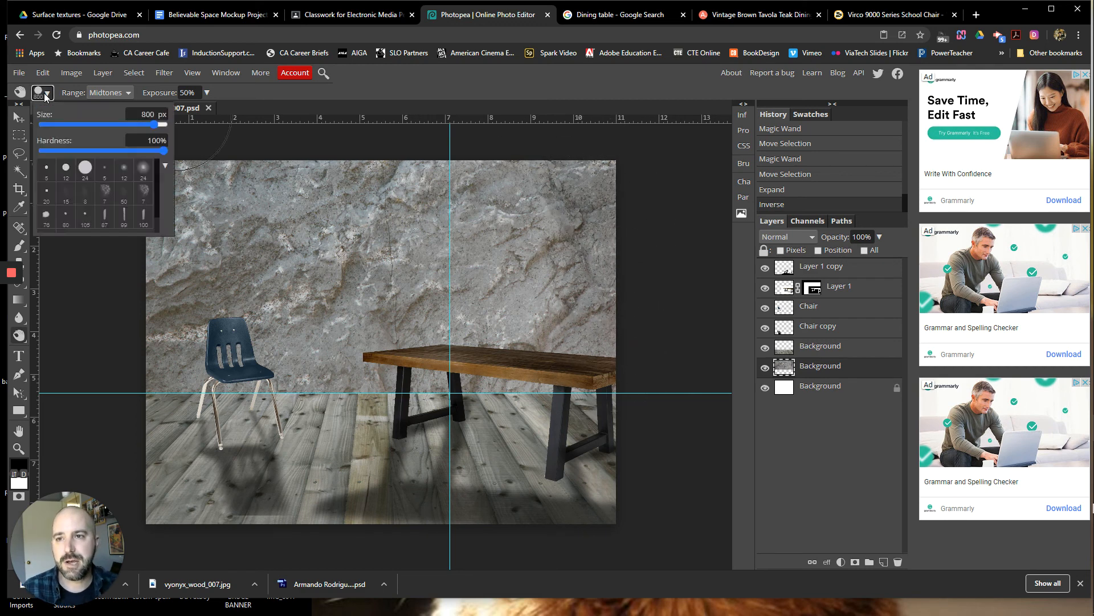
drag(164, 151, 36, 154)
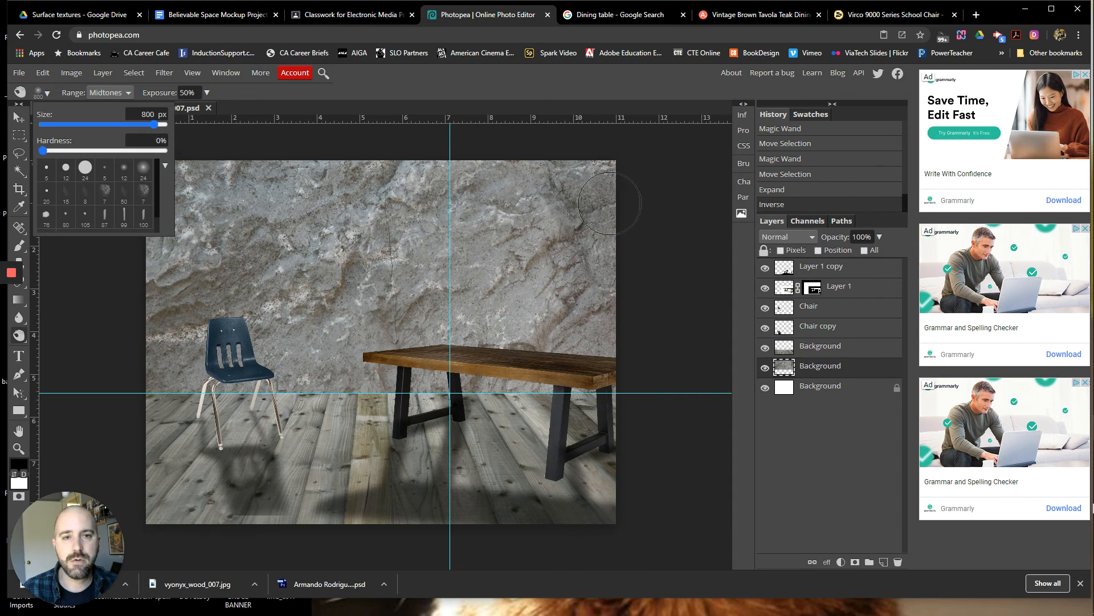
click(627, 169)
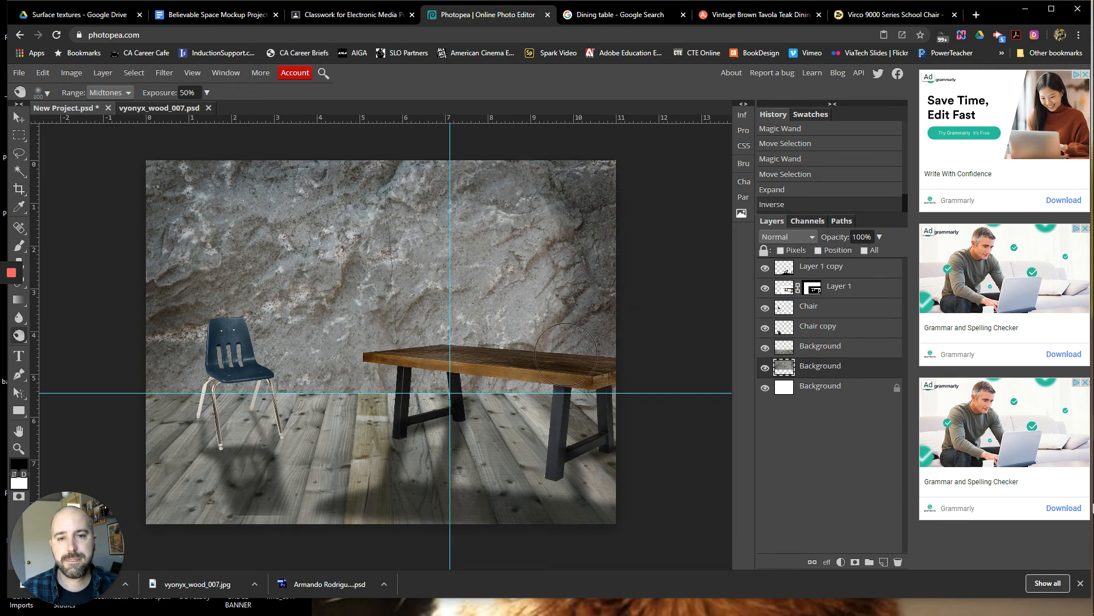
- Select the wood floor's Background layer and darken the floor's outer edges with the Burn brush enlarged to 1600 px
click(843, 348)
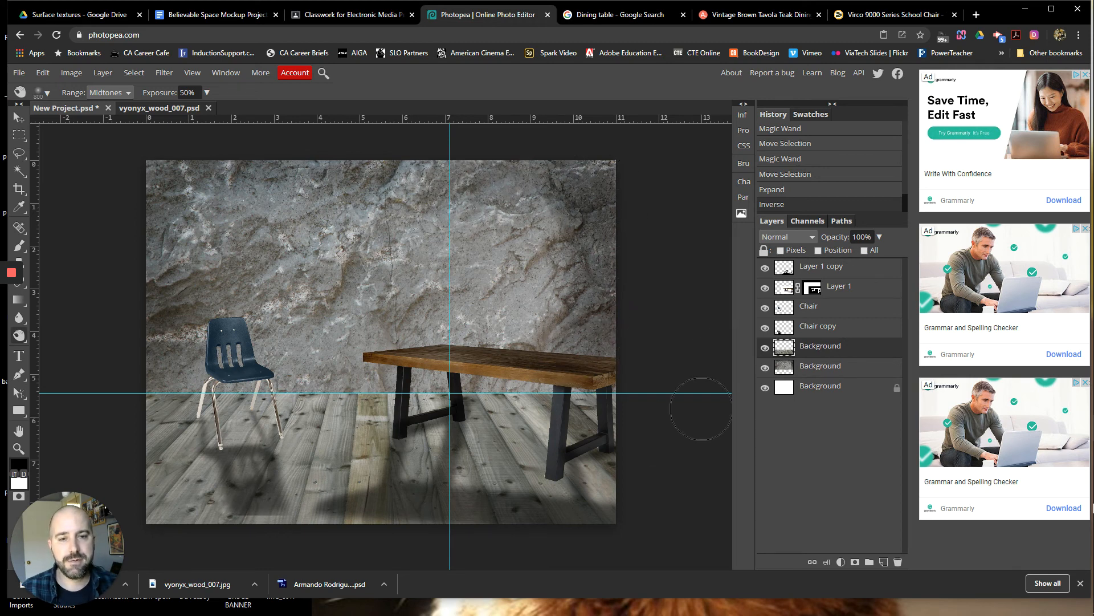
key(bracketright)
key(bracketright)
key(bracketright)
key(bracketright)
key(bracketright)
key(bracketright)
key(bracketright)
key(bracketright)
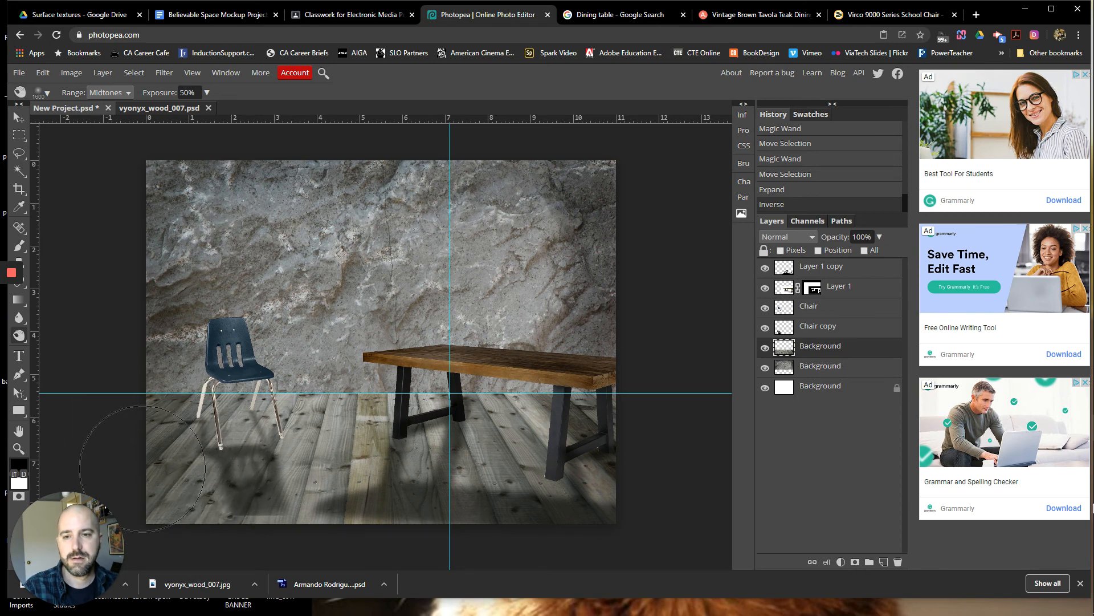
- Reduce the Burn brush size and darken the strip of wood floor where it meets the rock wall
key(bracketleft)
key(bracketleft)
key(bracketleft)
key(bracketleft)
key(bracketleft)
key(bracketleft)
key(bracketleft)
key(bracketleft)
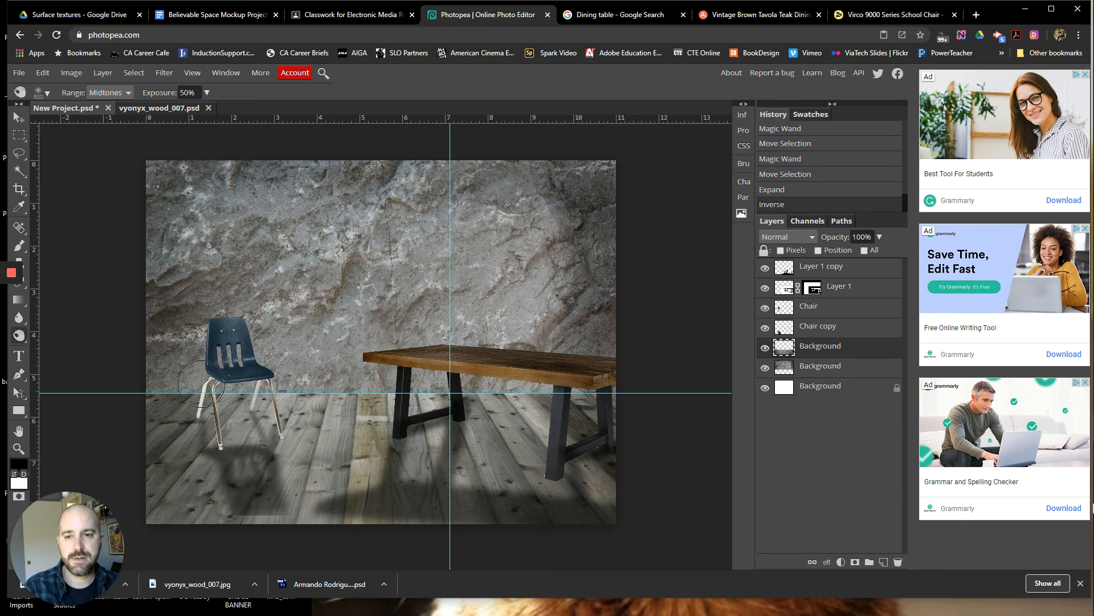
key(bracketleft)
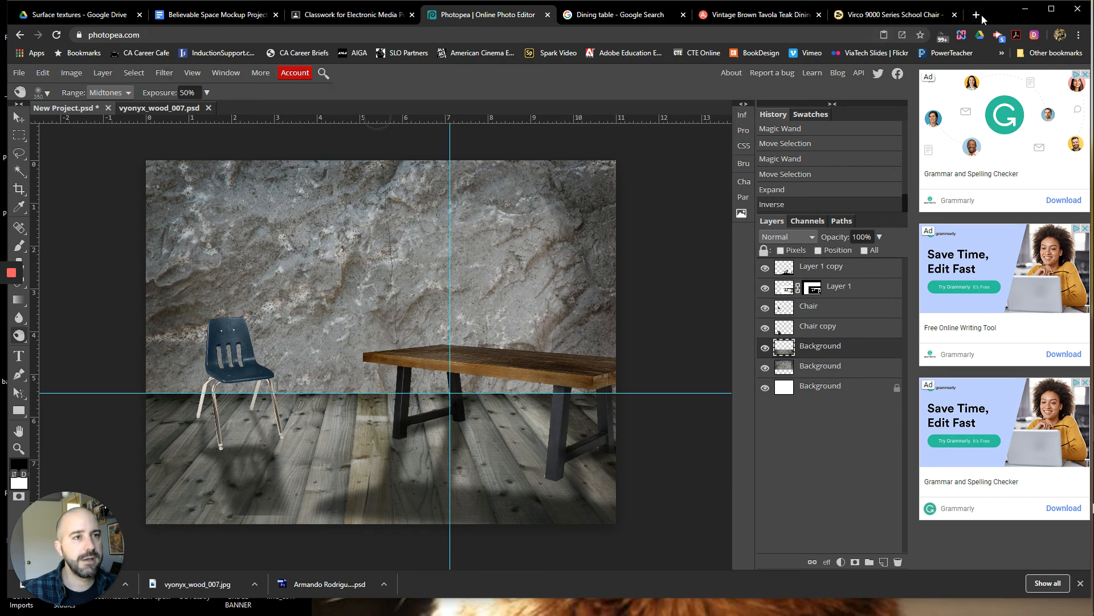
- Shift the browser window to reveal the hidden tools, switch to the Dodge tool, and move the window back
drag(1002, 16, 1058, 22)
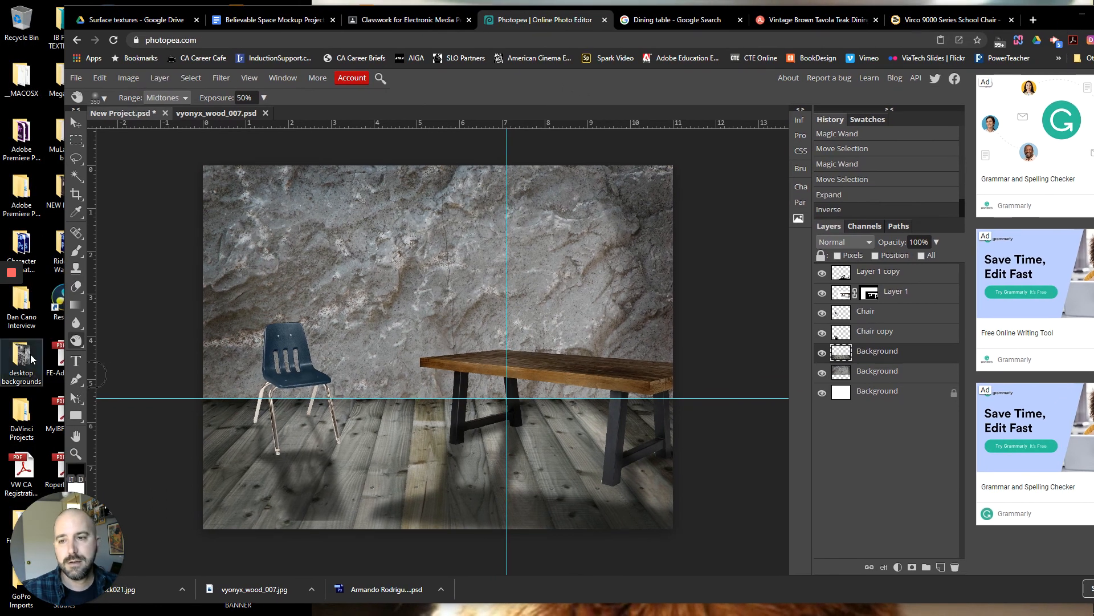
right_click(76, 341)
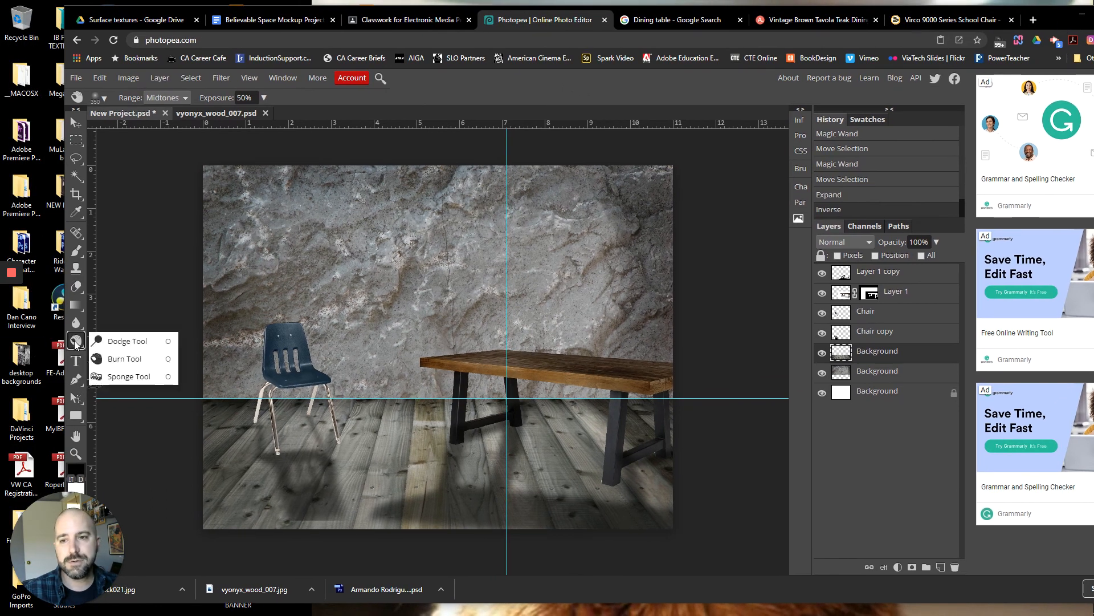
click(128, 341)
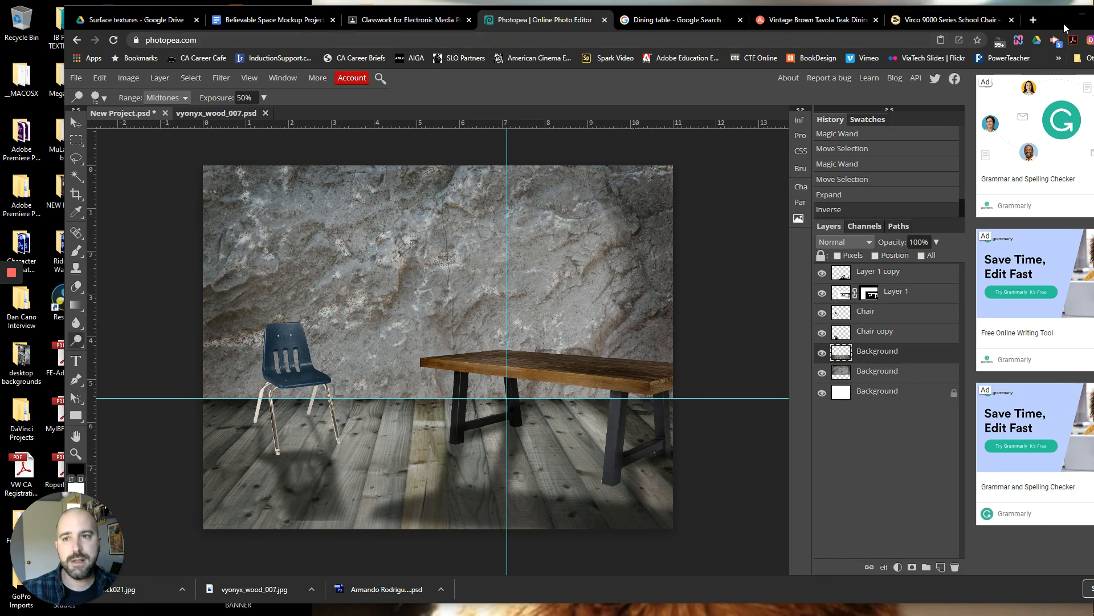
mouse_move(1063, 23)
mouse_down()
mouse_move(986, 9)
mouse_move(996, 18)
mouse_up()
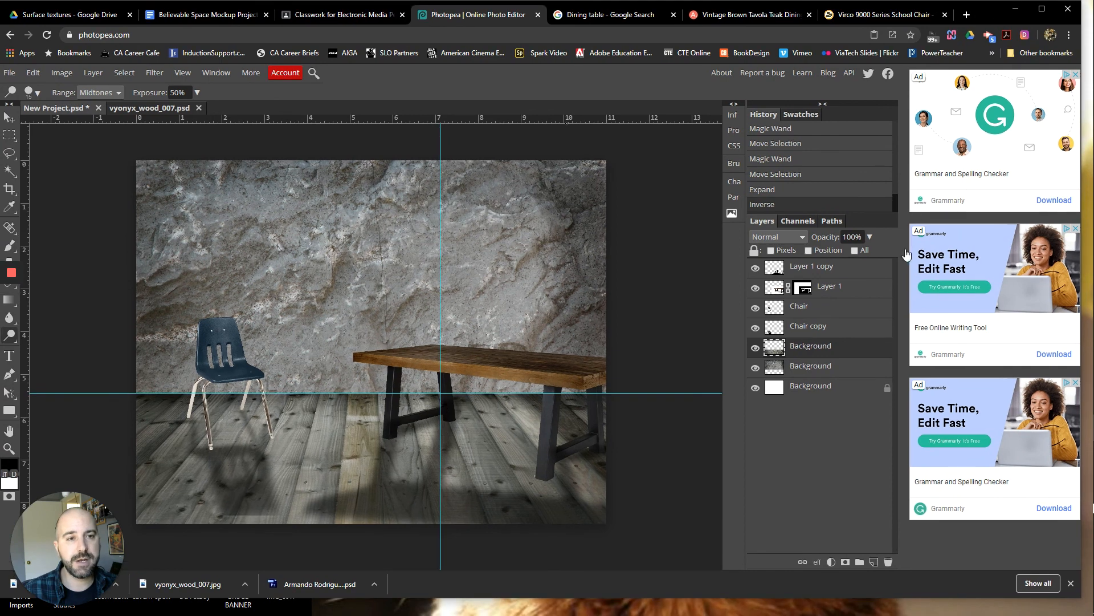
- Select the table image on Layer 1 and enlarge the Dodge brush to 800 px
click(775, 288)
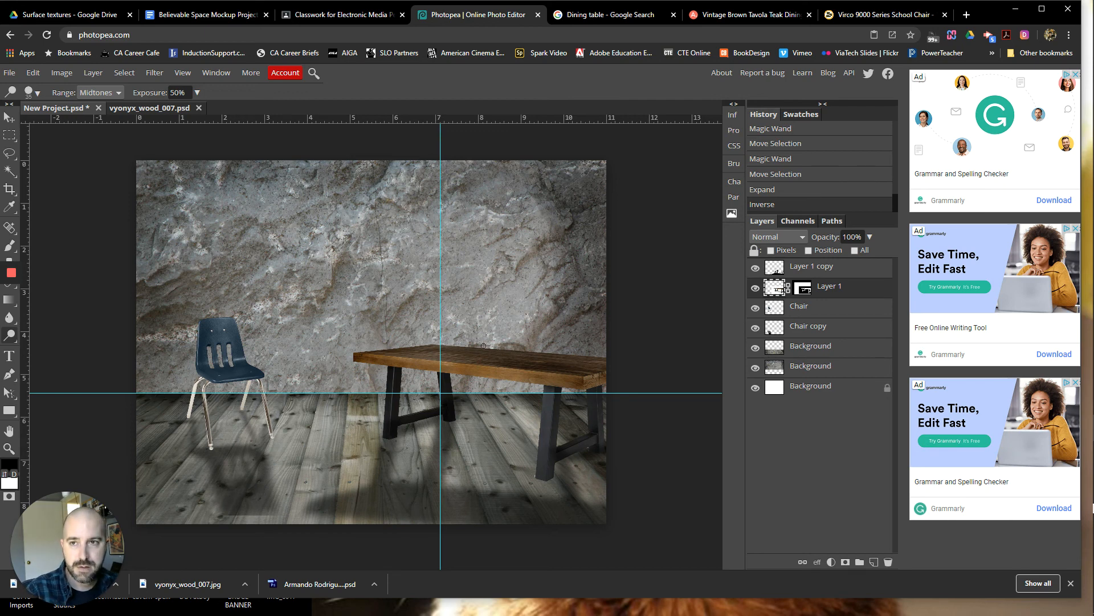
key(bracketright)
key(bracketright)
key(bracketright)
key(bracketright)
key(bracketright)
key(bracketright)
key(bracketright)
key(bracketright)
key(bracketright)
key(bracketright)
key(bracketright)
key(bracketright)
key(bracketright)
key(bracketright)
key(bracketright)
key(bracketright)
key(bracketright)
key(bracketright)
key(bracketright)
key(bracketright)
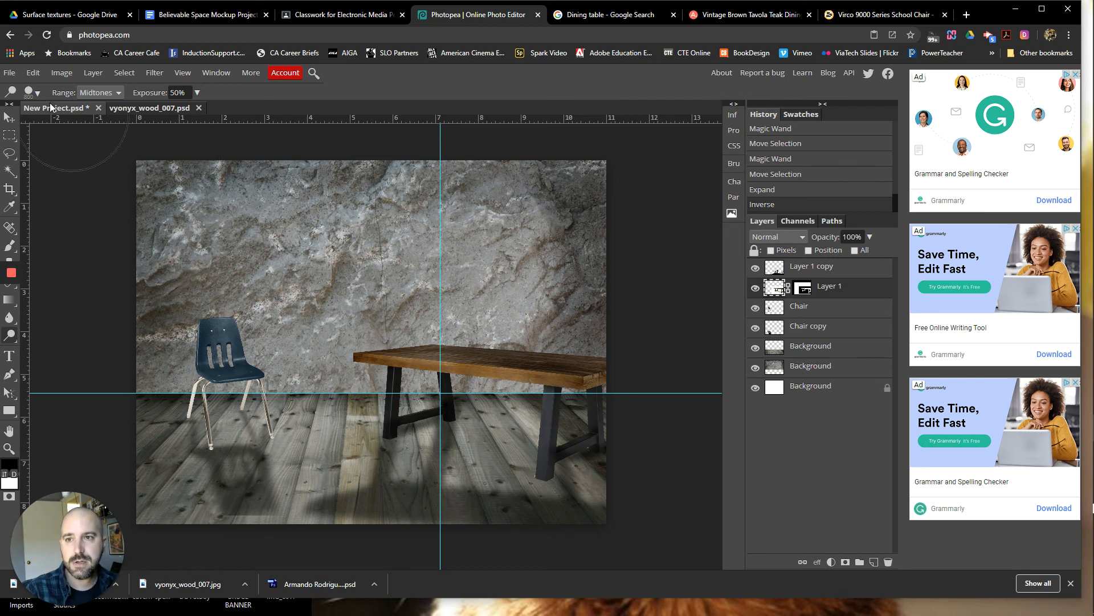
- Set the Dodge brush hardness to 0% and brighten the back middle of the tabletop
click(37, 93)
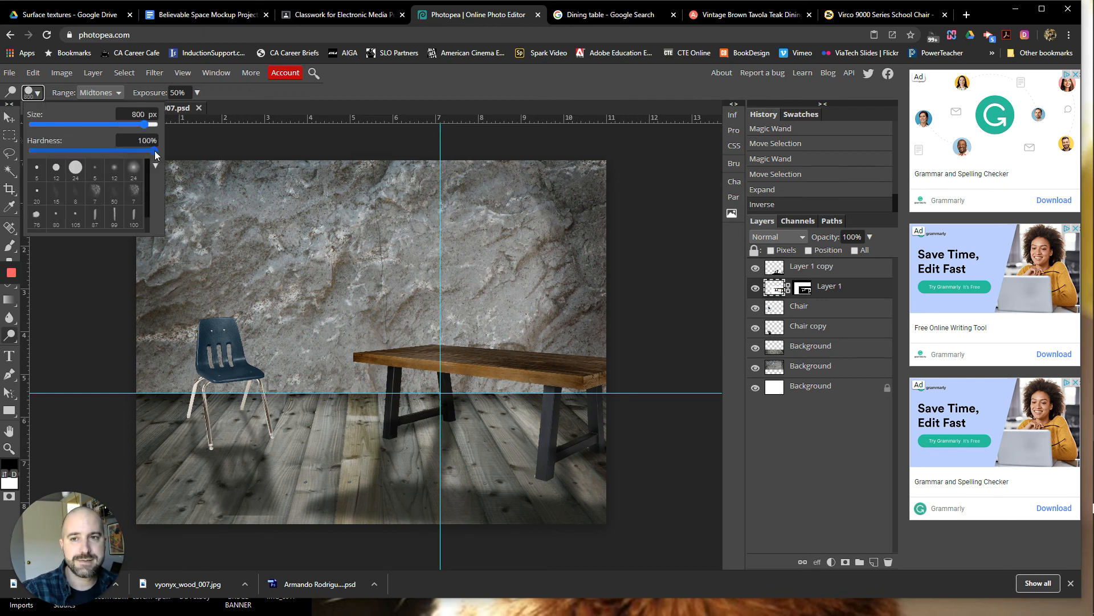
drag(155, 150, 25, 143)
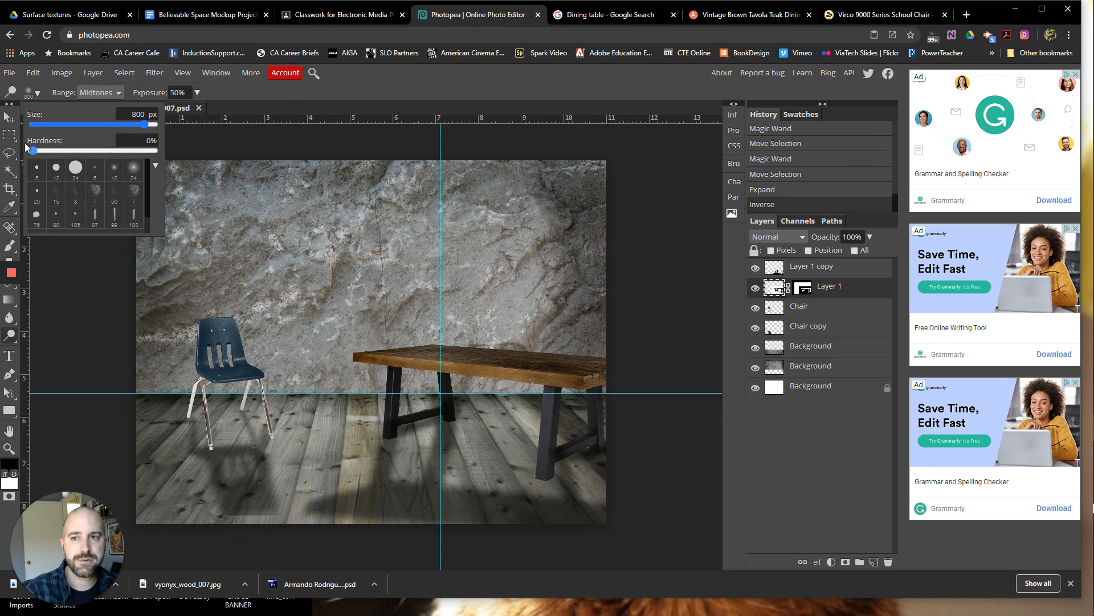
click(668, 253)
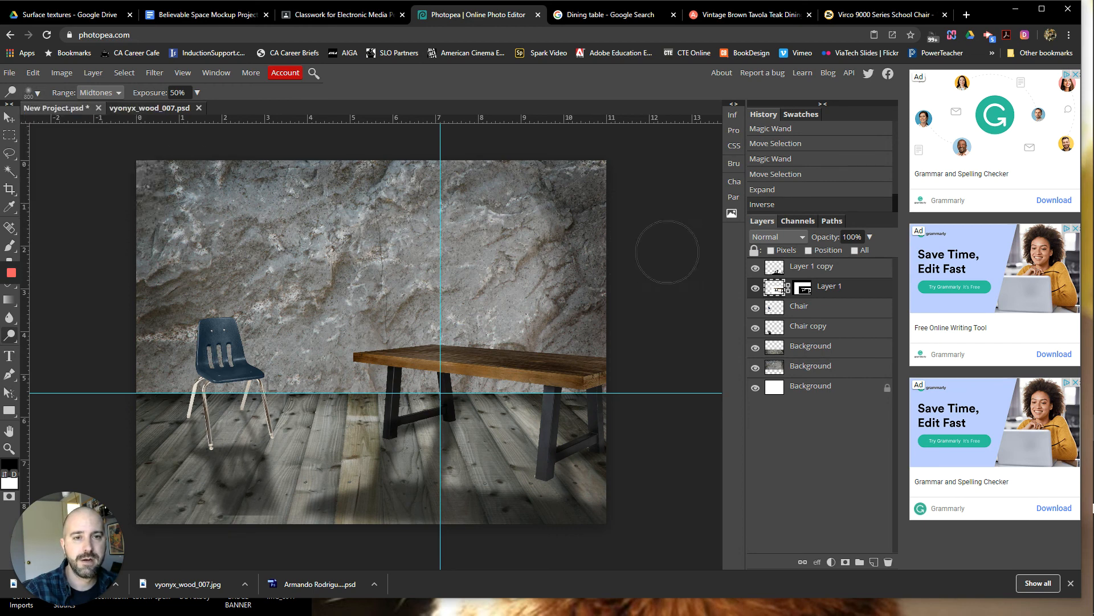
click(472, 329)
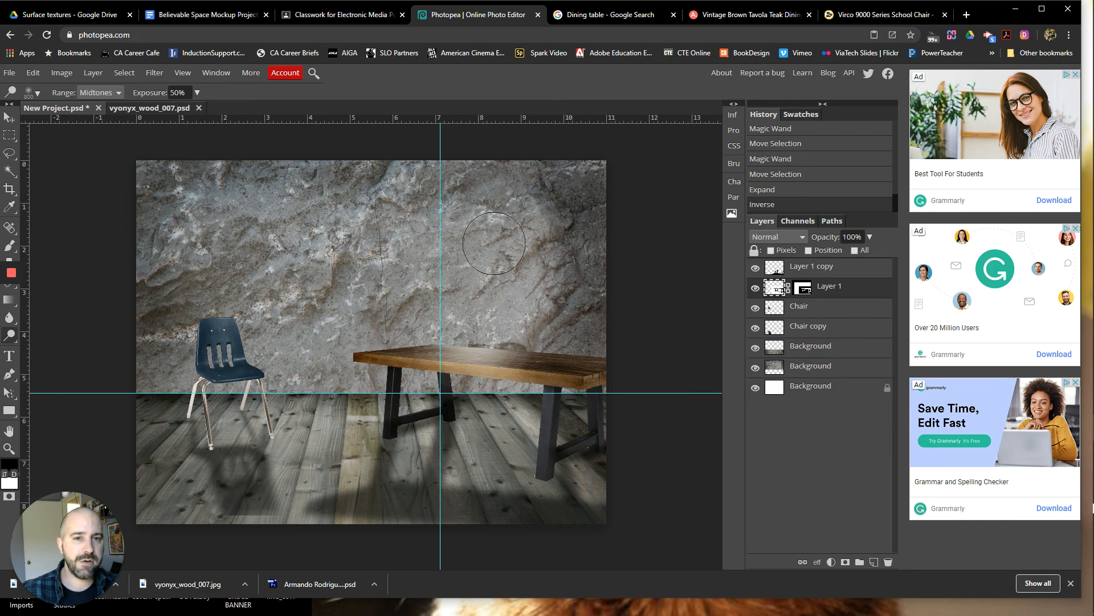
- Select the rock wall's Background layer and dodge a beam of light down the wall above the table
click(810, 371)
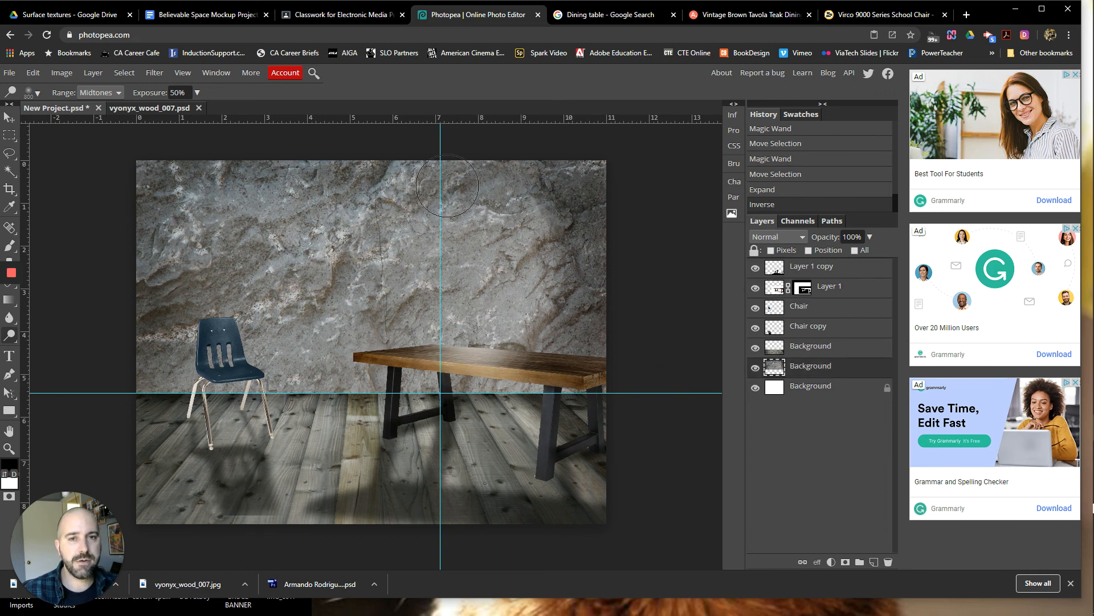
mouse_move(460, 287)
mouse_down()
mouse_move(464, 335)
mouse_move(478, 331)
mouse_move(473, 130)
mouse_move(476, 349)
mouse_move(485, 301)
mouse_move(473, 183)
mouse_move(479, 269)
mouse_move(504, 336)
mouse_move(483, 333)
mouse_move(496, 340)
mouse_up()
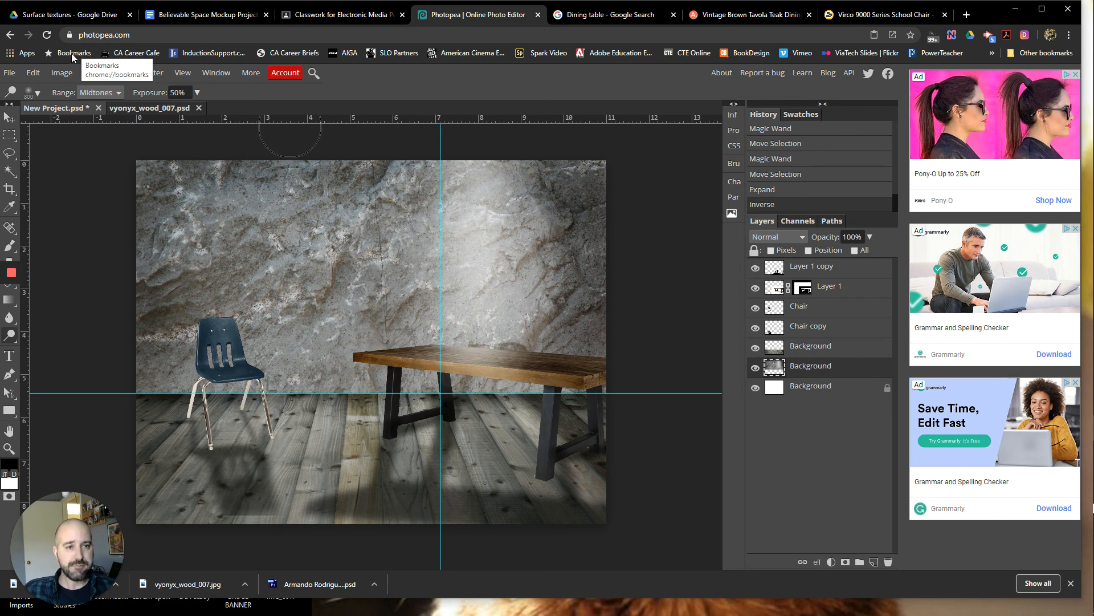
- Save the room mock-up as a PSD file
click(13, 77)
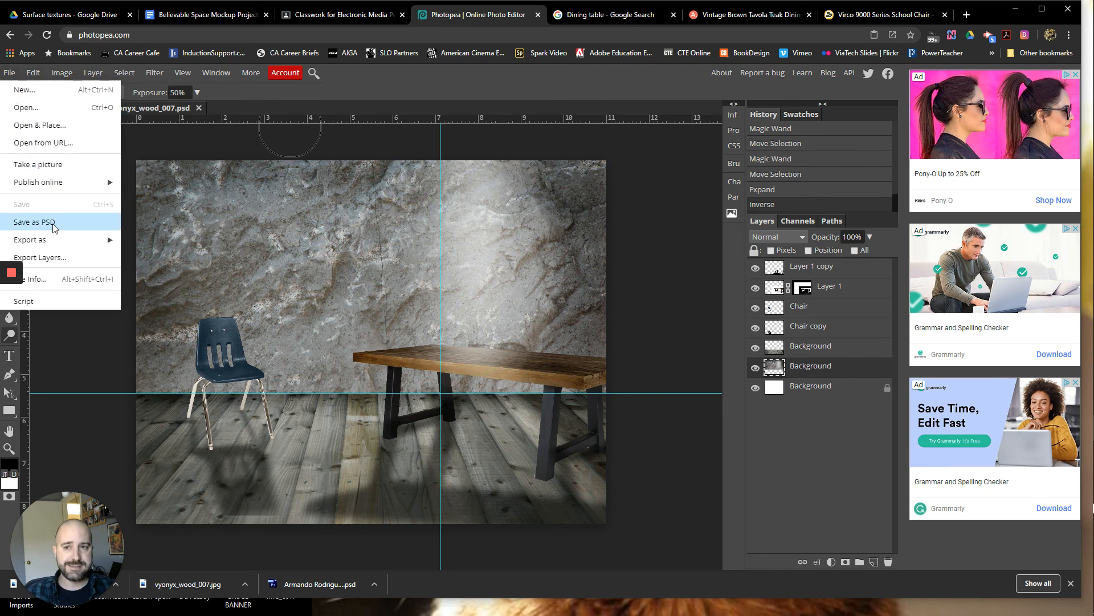